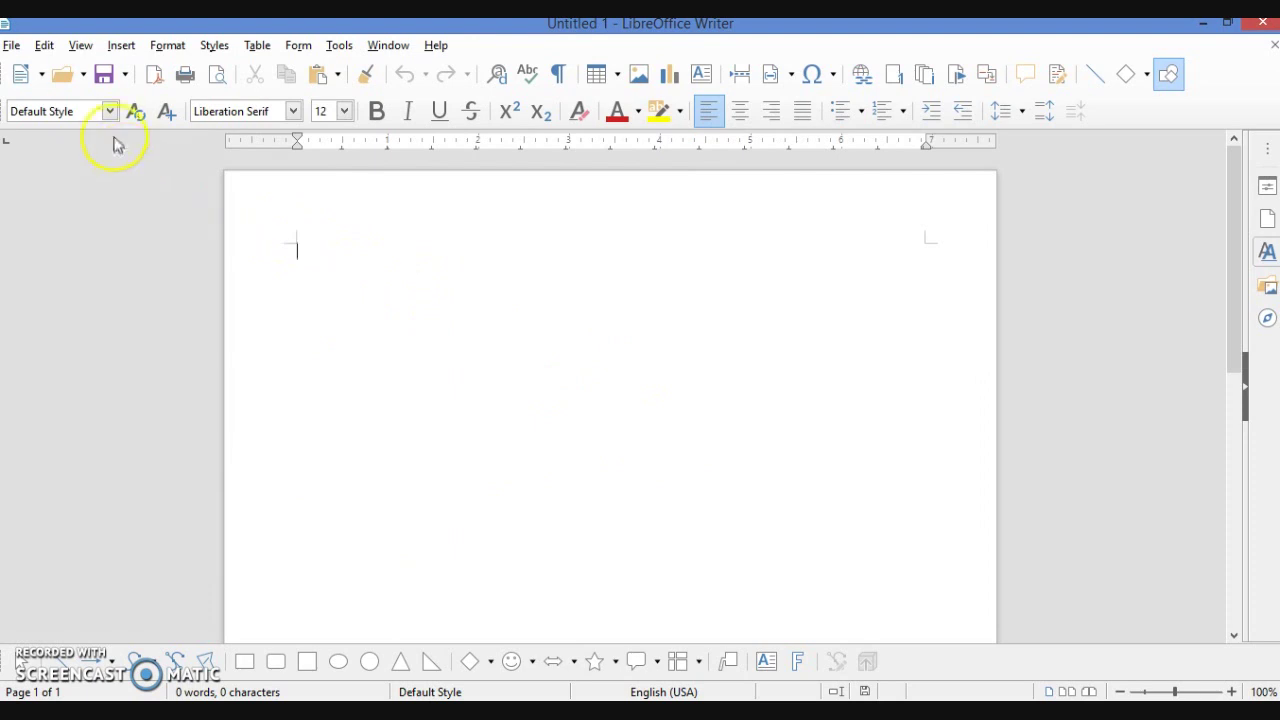
- Insert the butterfly image from the Desktop's lectures/images folder into the blank document
{"action": "left_click", "coordinate": [122, 46]}
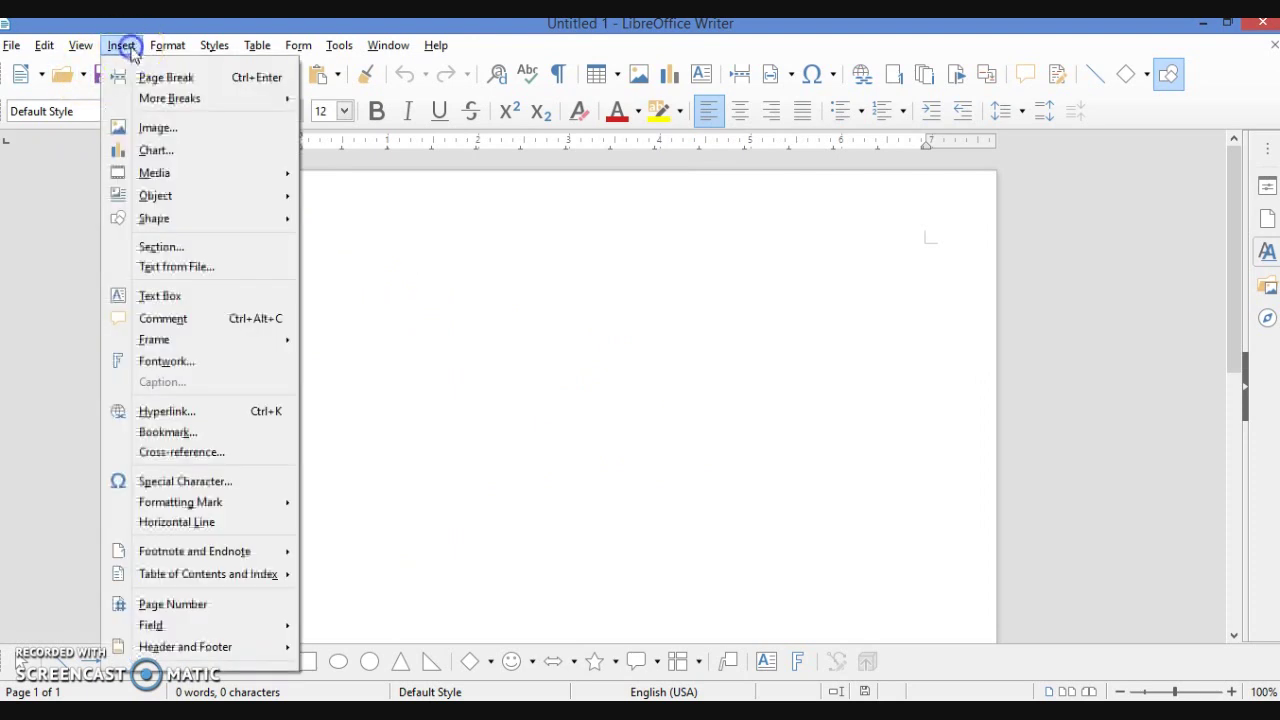
{"action": "left_click", "coordinate": [157, 128]}
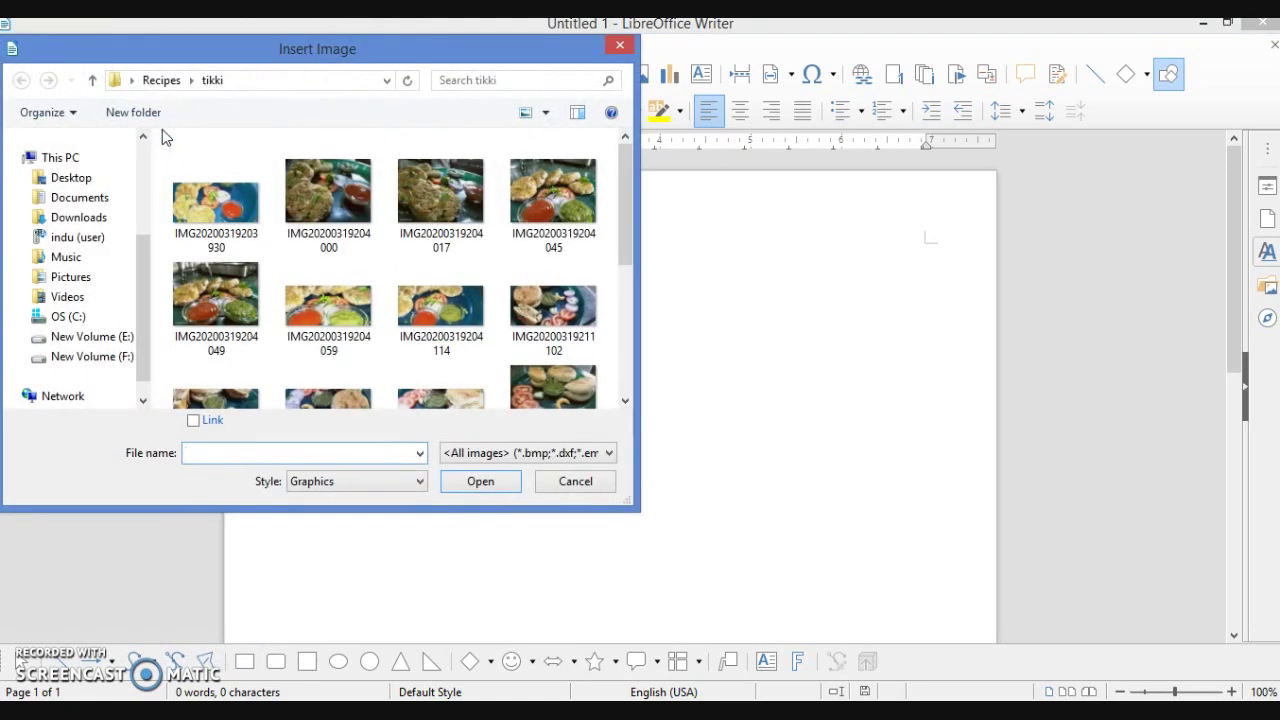
{"action": "left_click", "coordinate": [92, 178]}
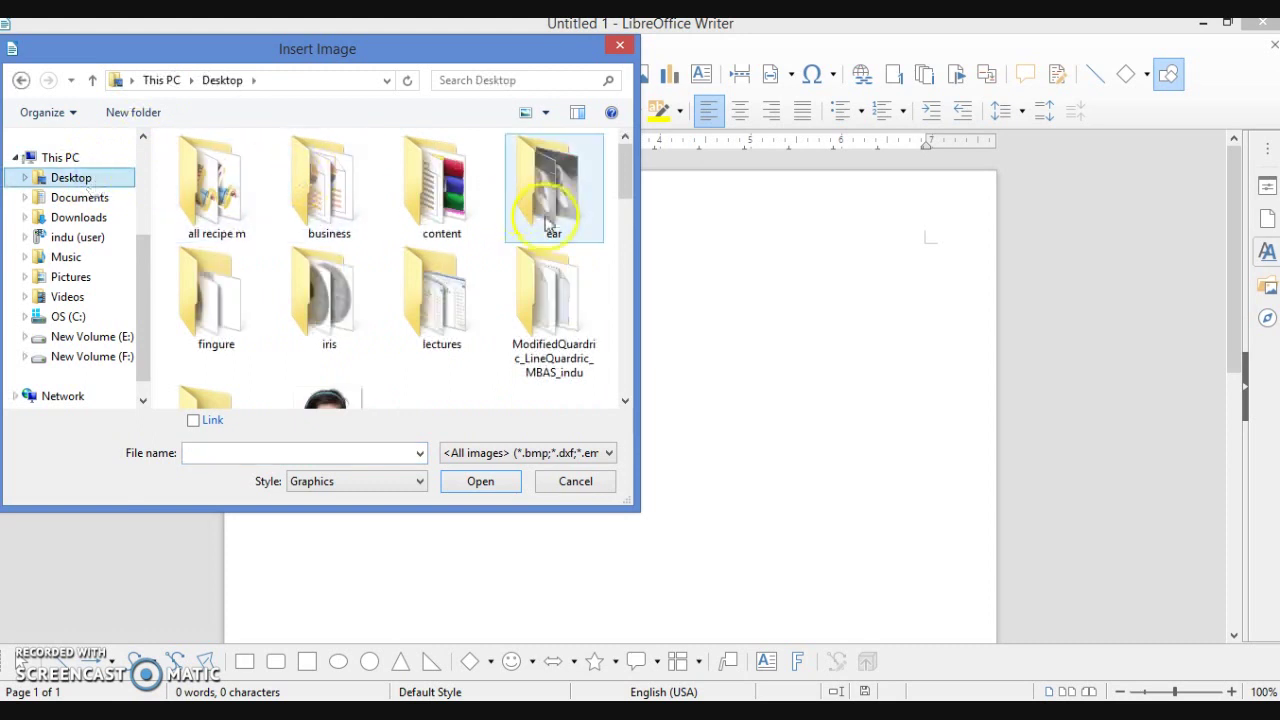
{"action": "double_click", "coordinate": [440, 305]}
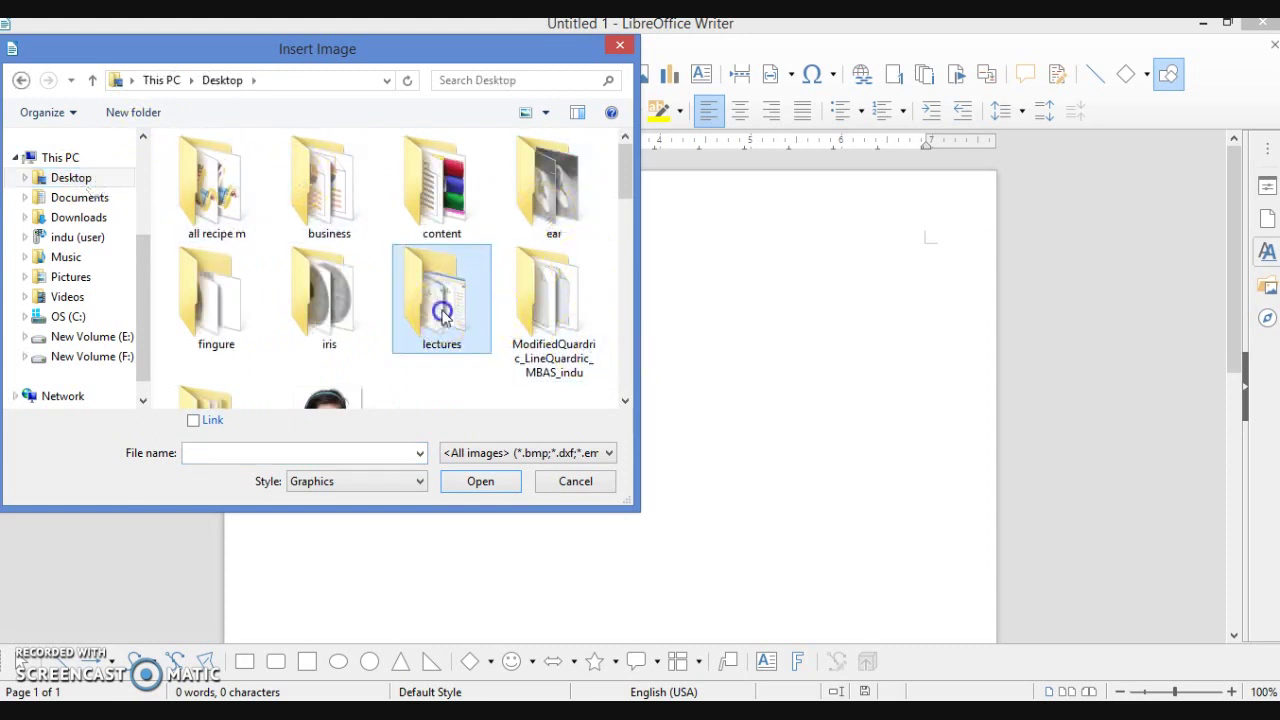
{"action": "double_click", "coordinate": [225, 168]}
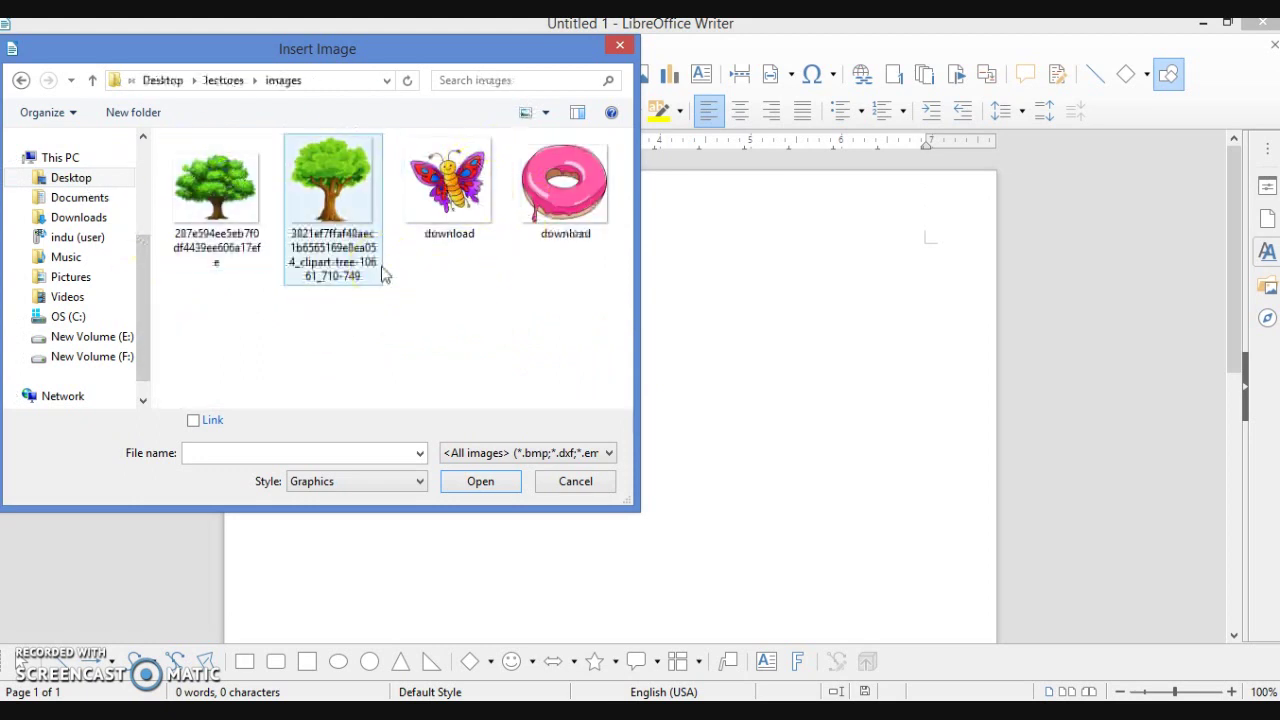
{"action": "left_click", "coordinate": [449, 185]}
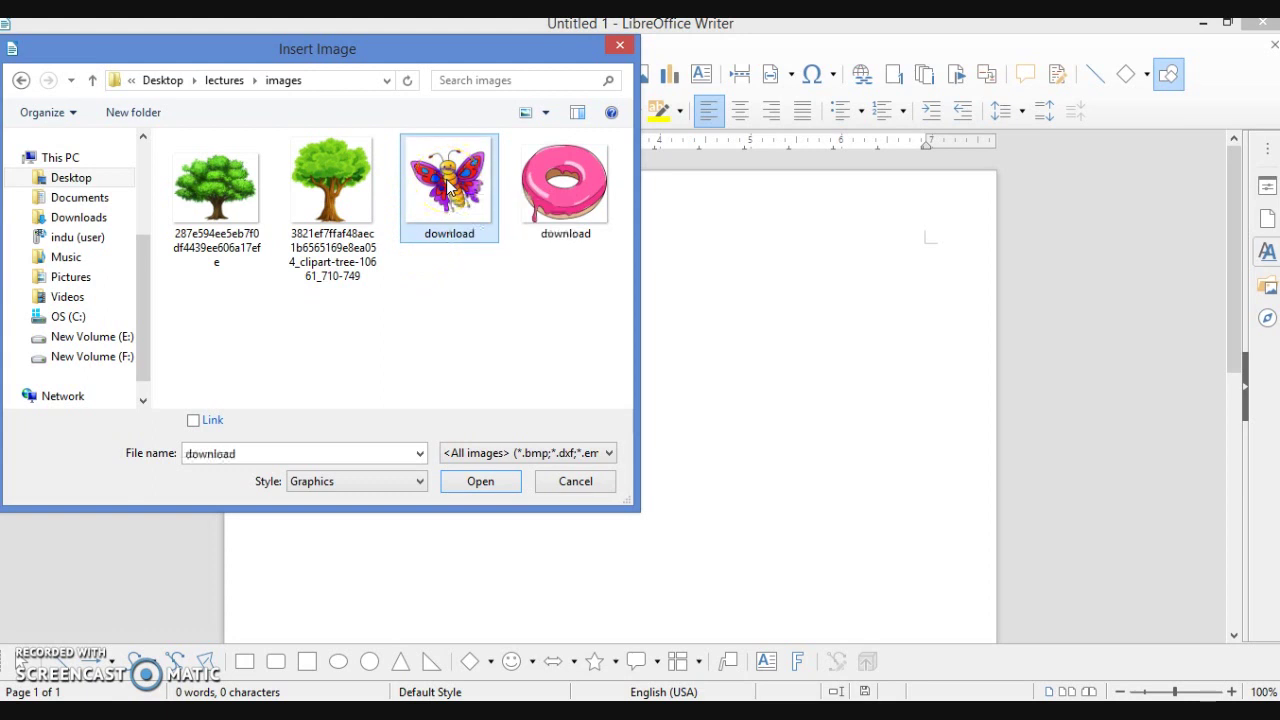
{"action": "left_click", "coordinate": [479, 482]}
{"action": "left_click", "coordinate": [650, 382]}
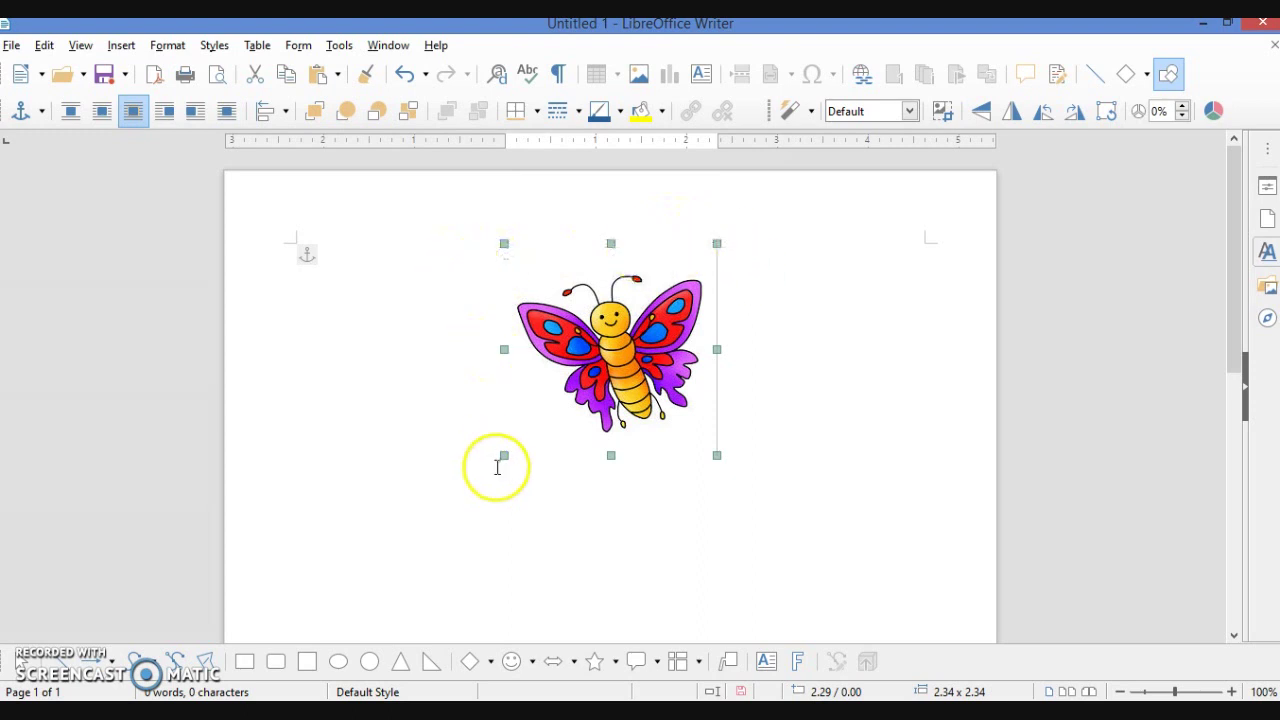
{"action": "left_click", "coordinate": [605, 508]}
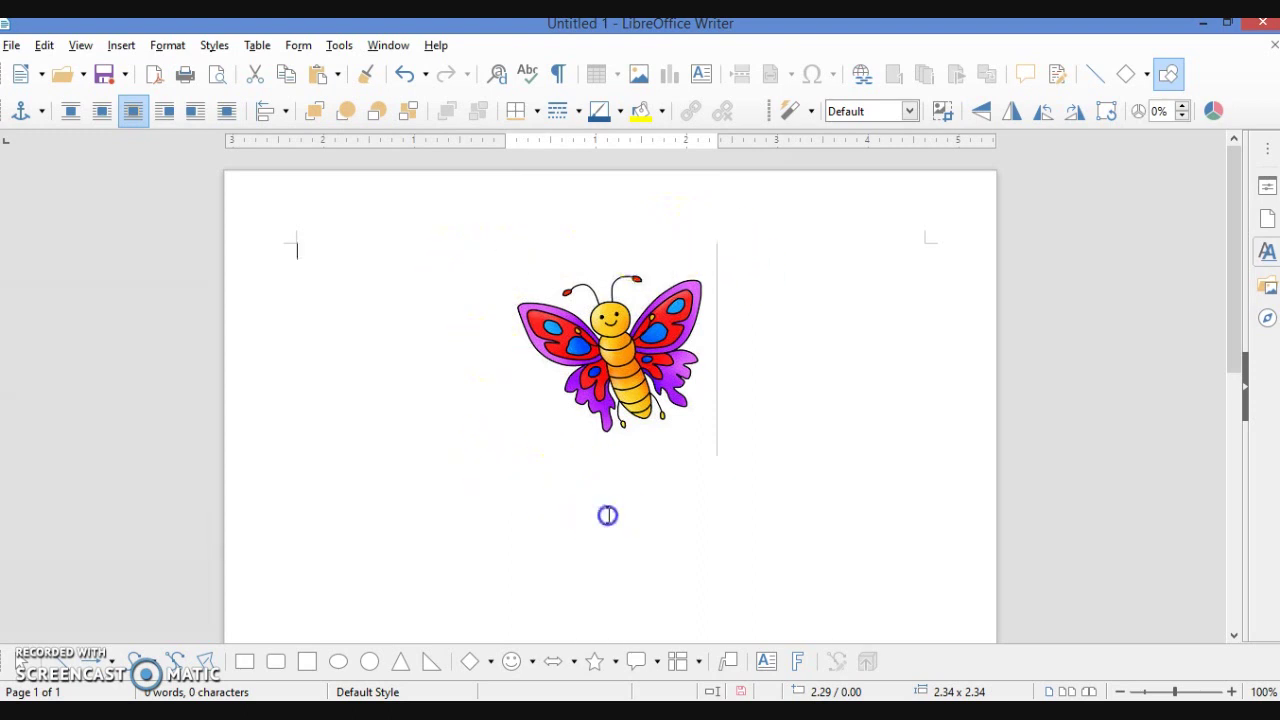
- Enlarge the butterfly image proportionally to about 4.73 x 4.73, and shrink it to about 3.56 x 3.56
{"action": "left_click", "coordinate": [605, 333]}
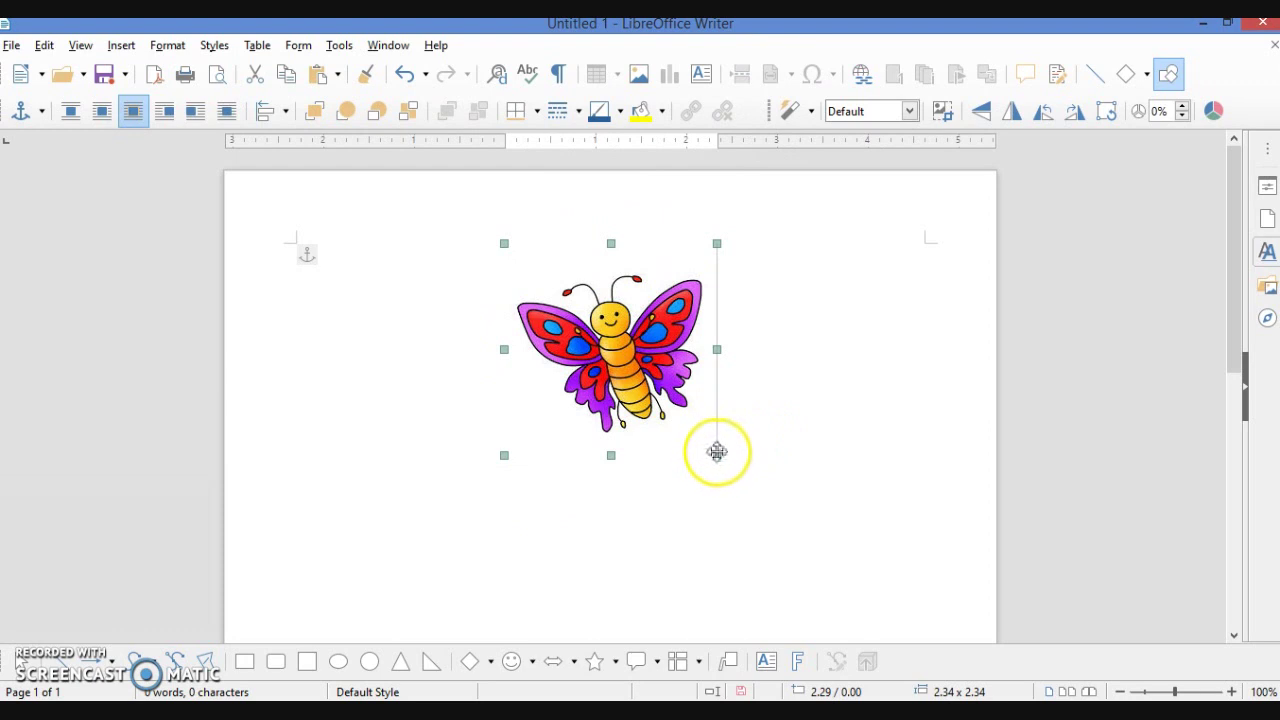
{"action": "left_click_drag", "start_coordinate": [716, 455], "coordinate": [857, 617]}
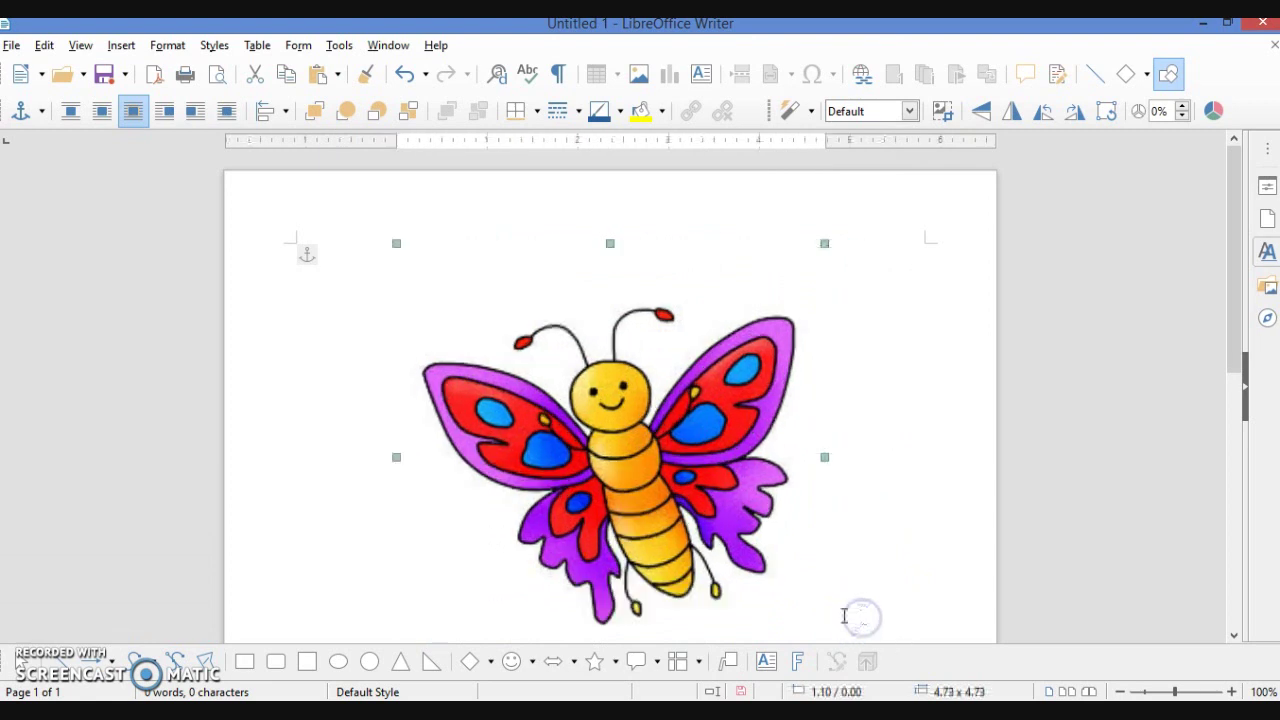
{"action": "left_click", "coordinate": [395, 243]}
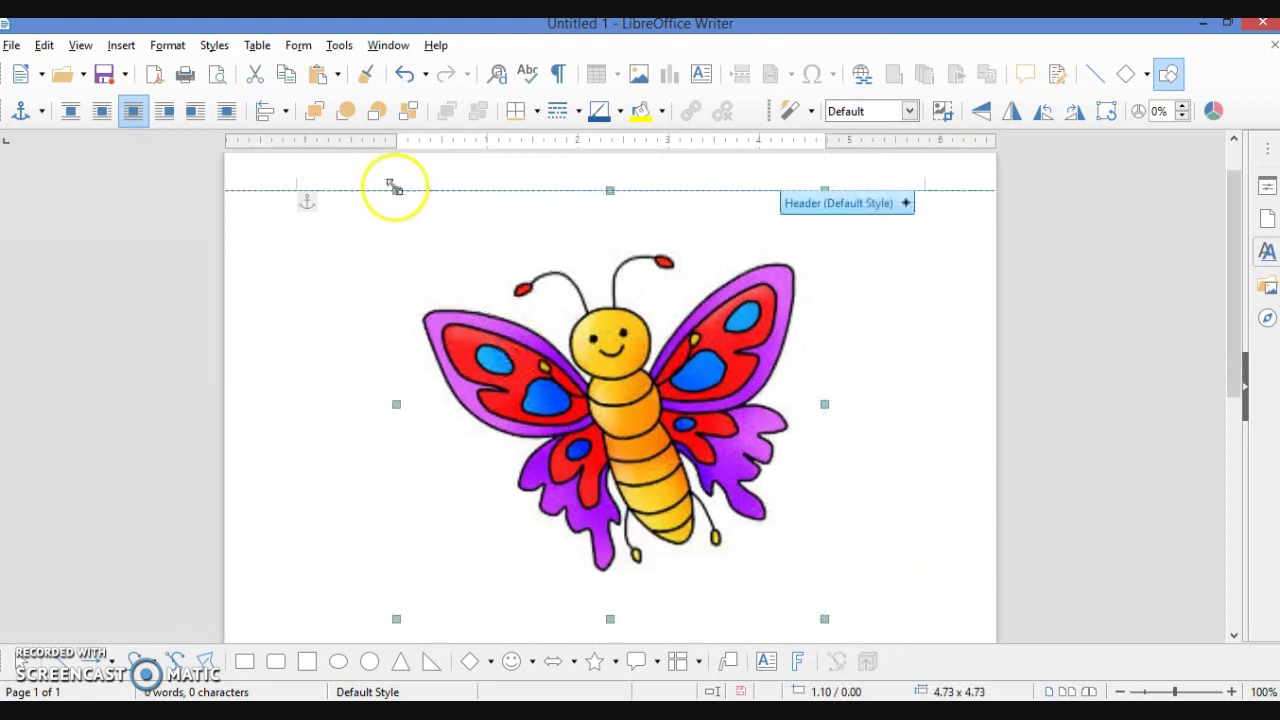
{"action": "left_click_drag", "start_coordinate": [397, 189], "coordinate": [500, 324]}
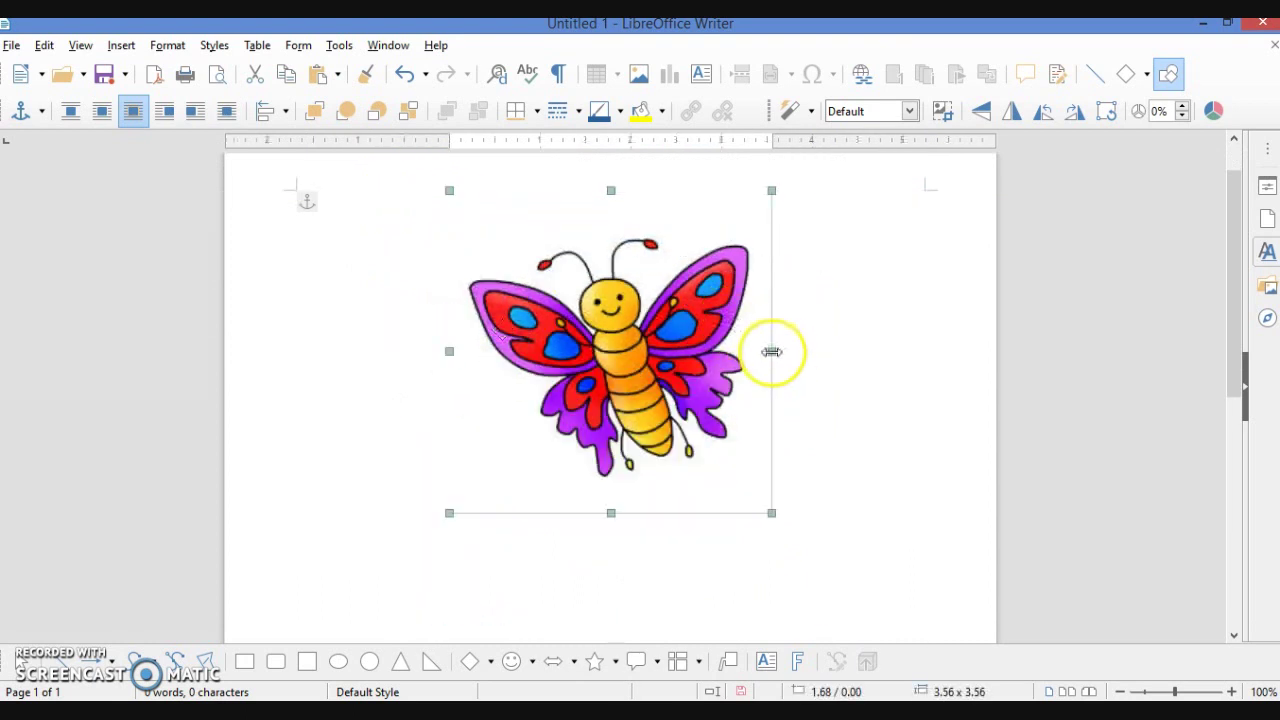
- Try stretching the butterfly image to about 4.54 wide and about 4.23 high, and undo both changes
{"action": "left_click_drag", "start_coordinate": [771, 351], "coordinate": [863, 337]}
{"action": "key", "text": "super+c"}
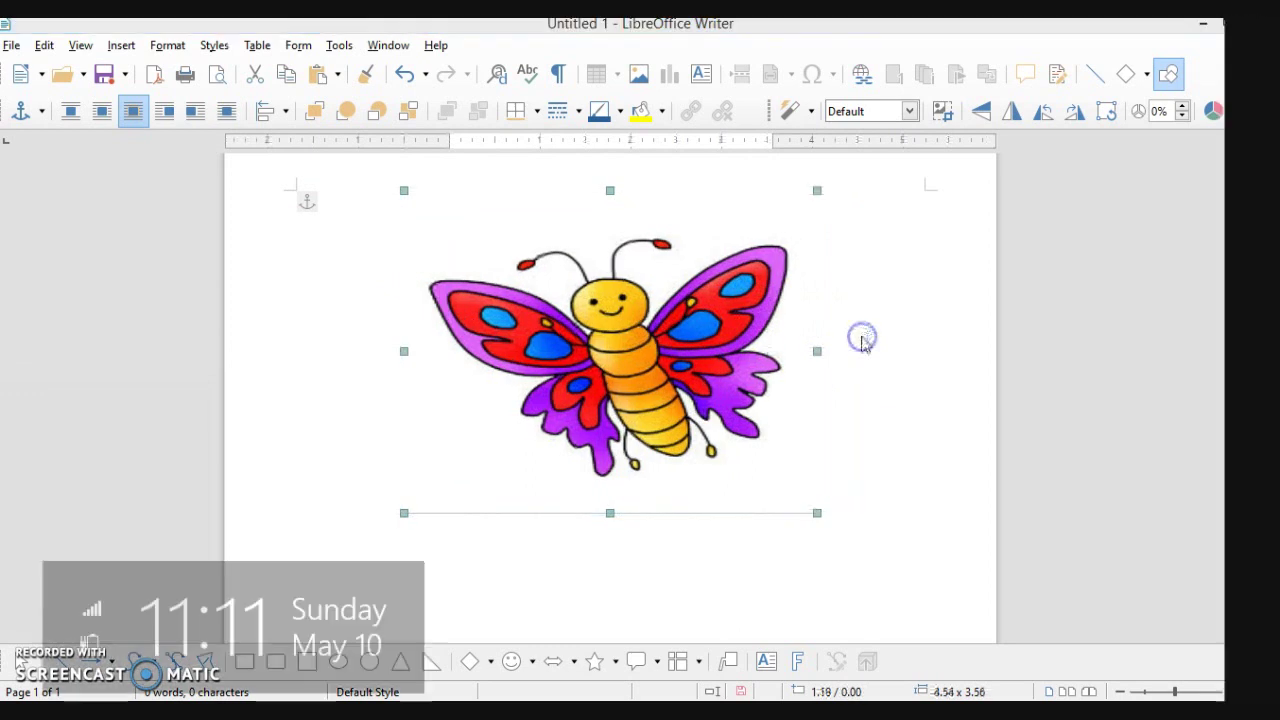
{"action": "left_click", "coordinate": [610, 510]}
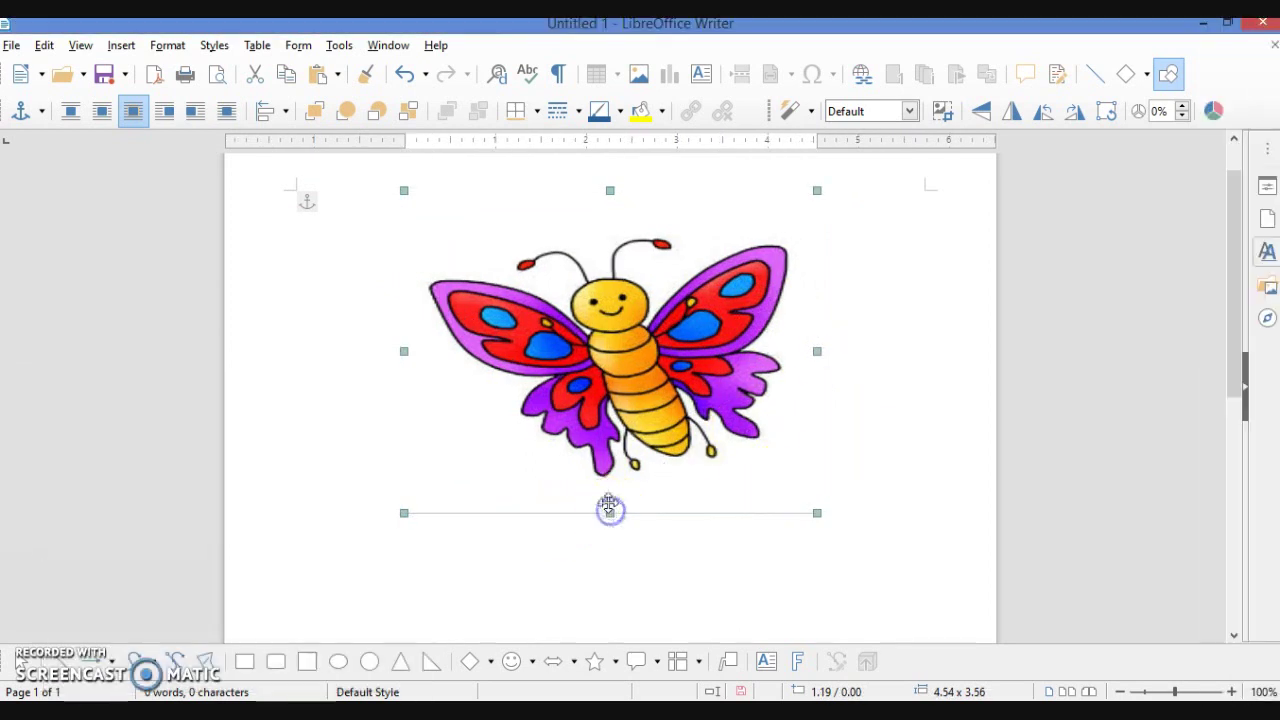
{"action": "left_click_drag", "start_coordinate": [612, 512], "coordinate": [617, 574]}
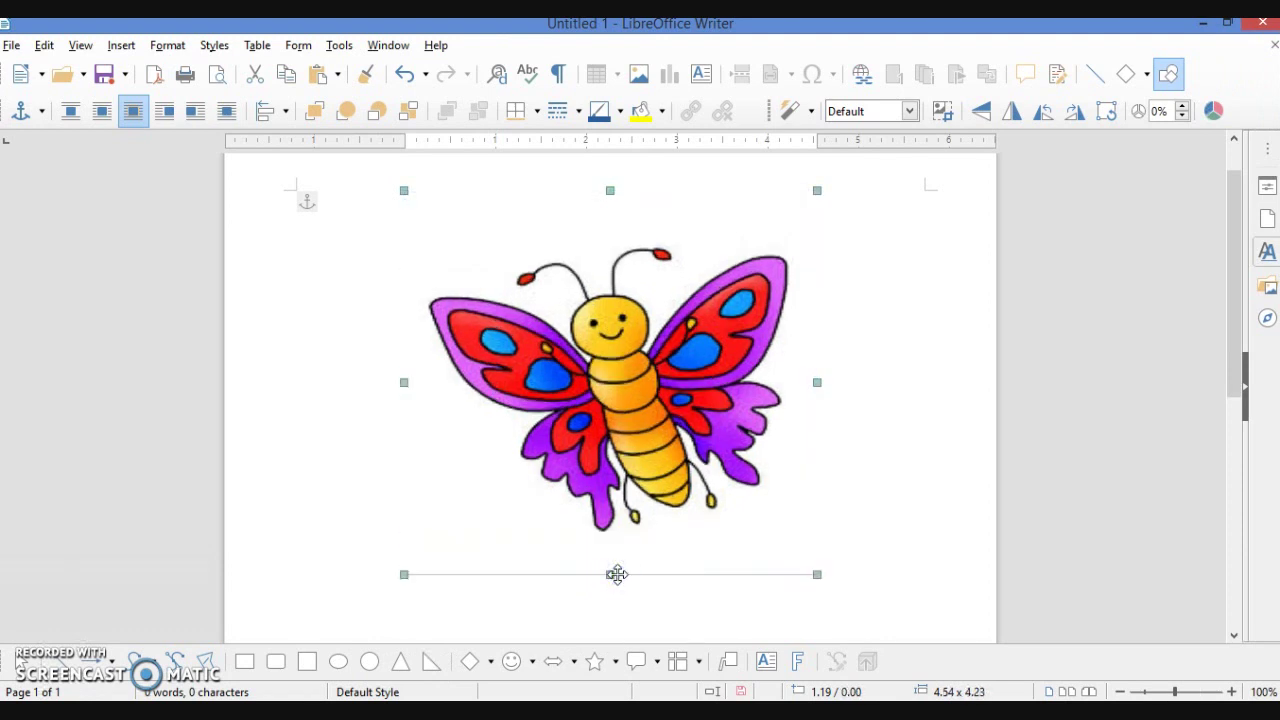
{"action": "key", "text": "ctrl+z"}
{"action": "key", "text": "ctrl+z"}
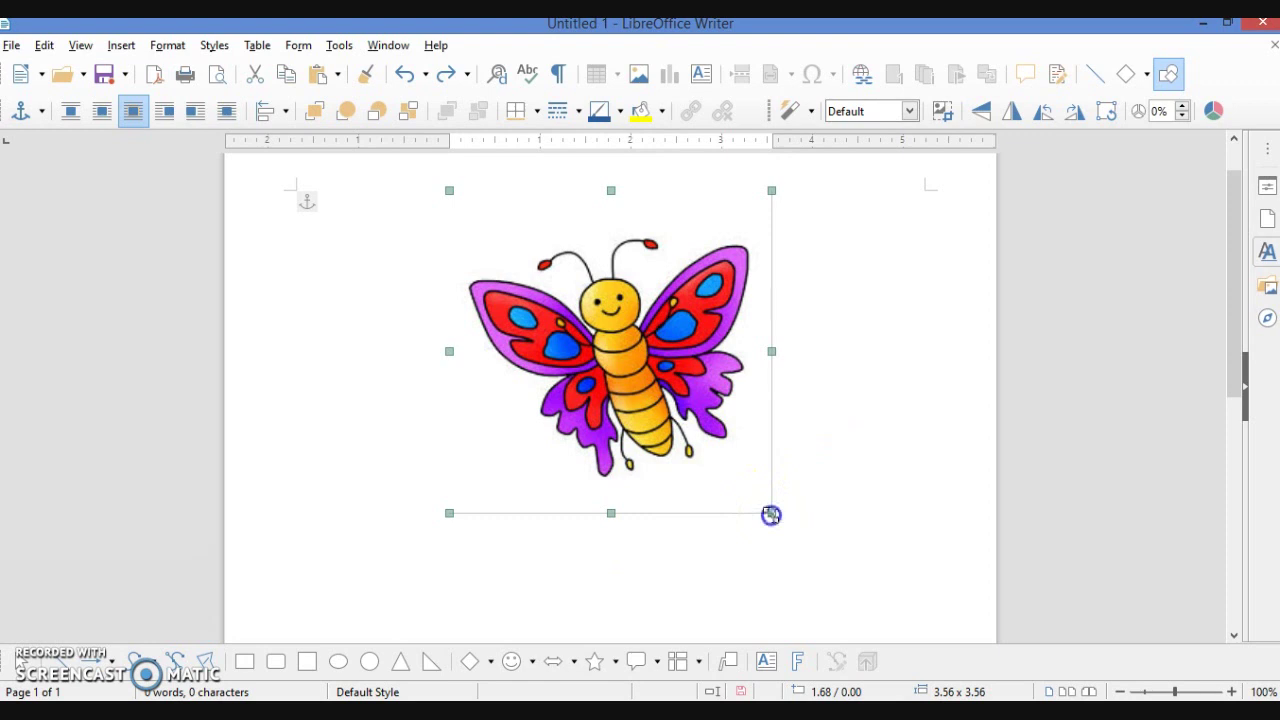
- Scale the butterfly image proportionally up to about 4.29 x 4.29, and reduce it to about 2.67 x 2.67
{"action": "left_click_drag", "start_coordinate": [772, 514], "coordinate": [839, 559]}
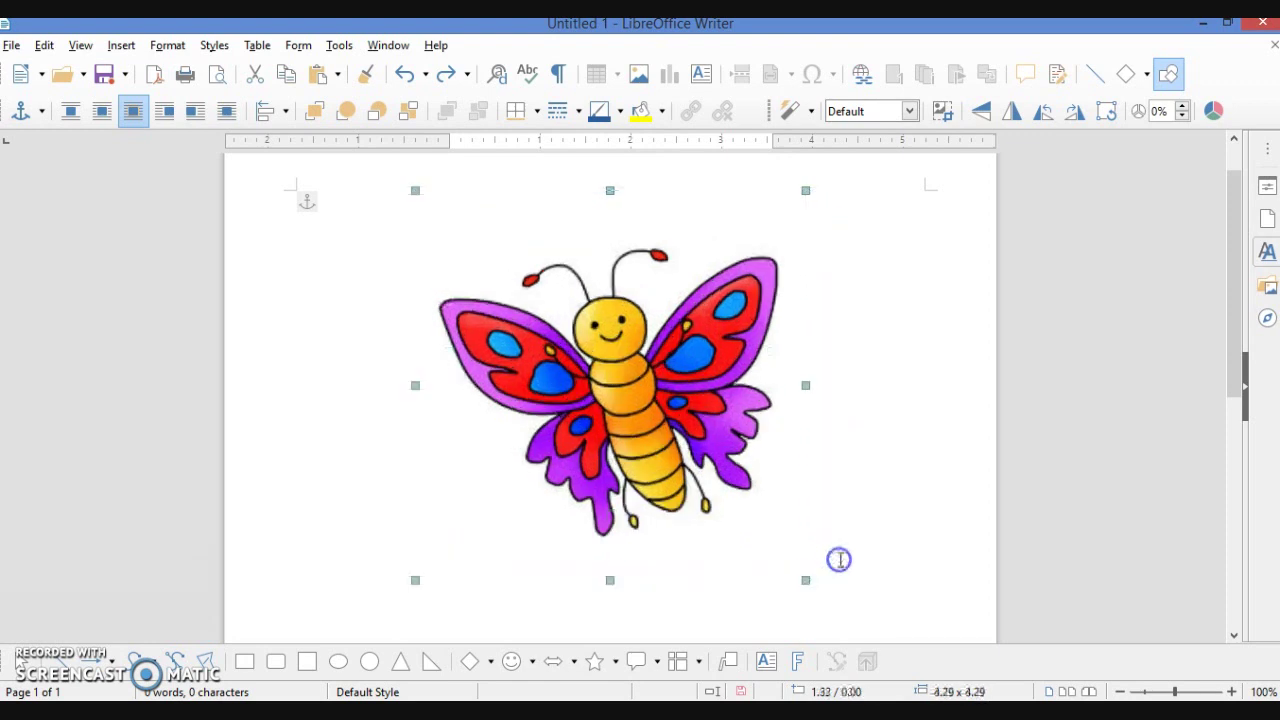
{"action": "left_click", "coordinate": [803, 582]}
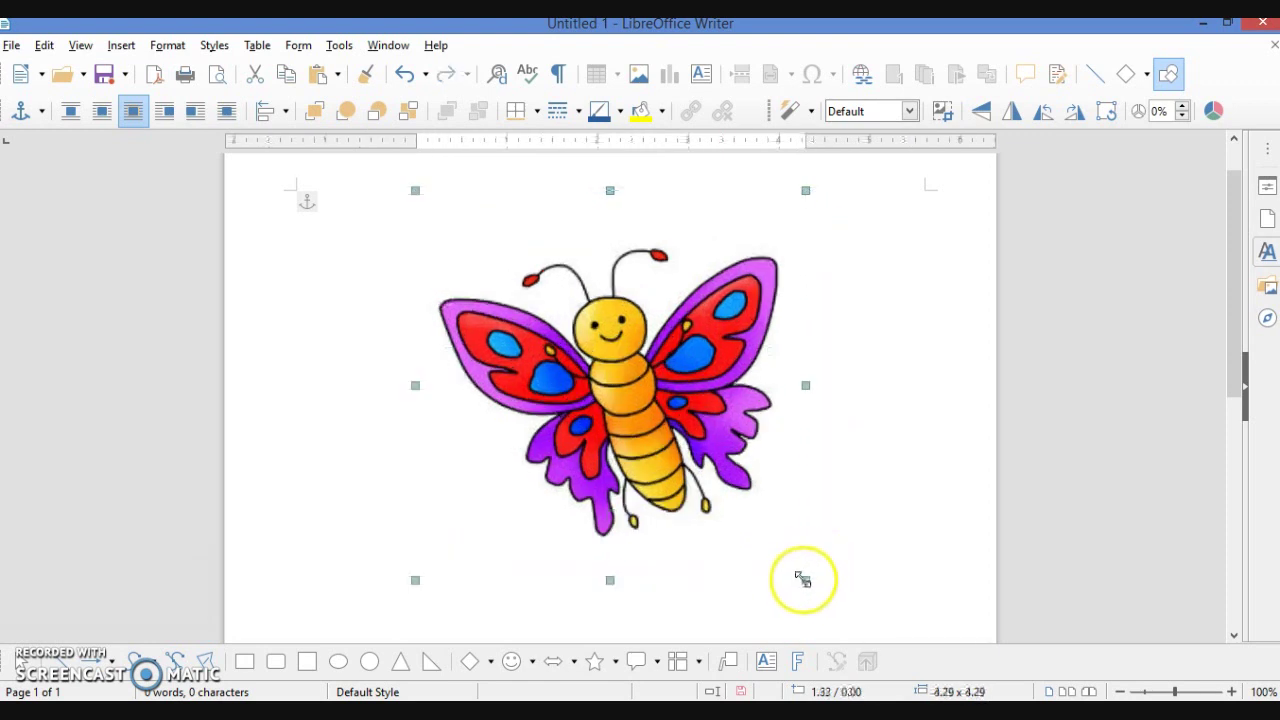
{"action": "left_click_drag", "start_coordinate": [816, 589], "coordinate": [658, 431]}
- Move the butterfly image toward the left margin, and reposition it lower near the middle of the page
{"action": "left_click", "coordinate": [624, 284]}
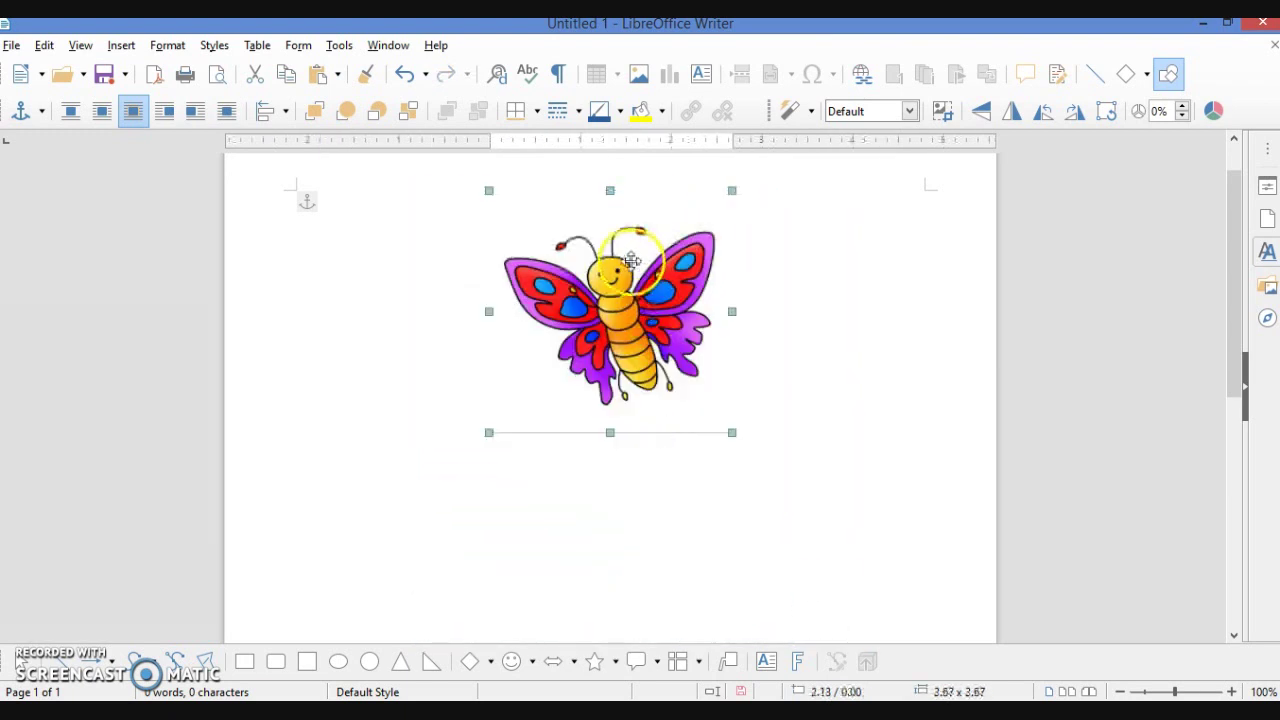
{"action": "left_click_drag", "start_coordinate": [624, 284], "coordinate": [487, 346]}
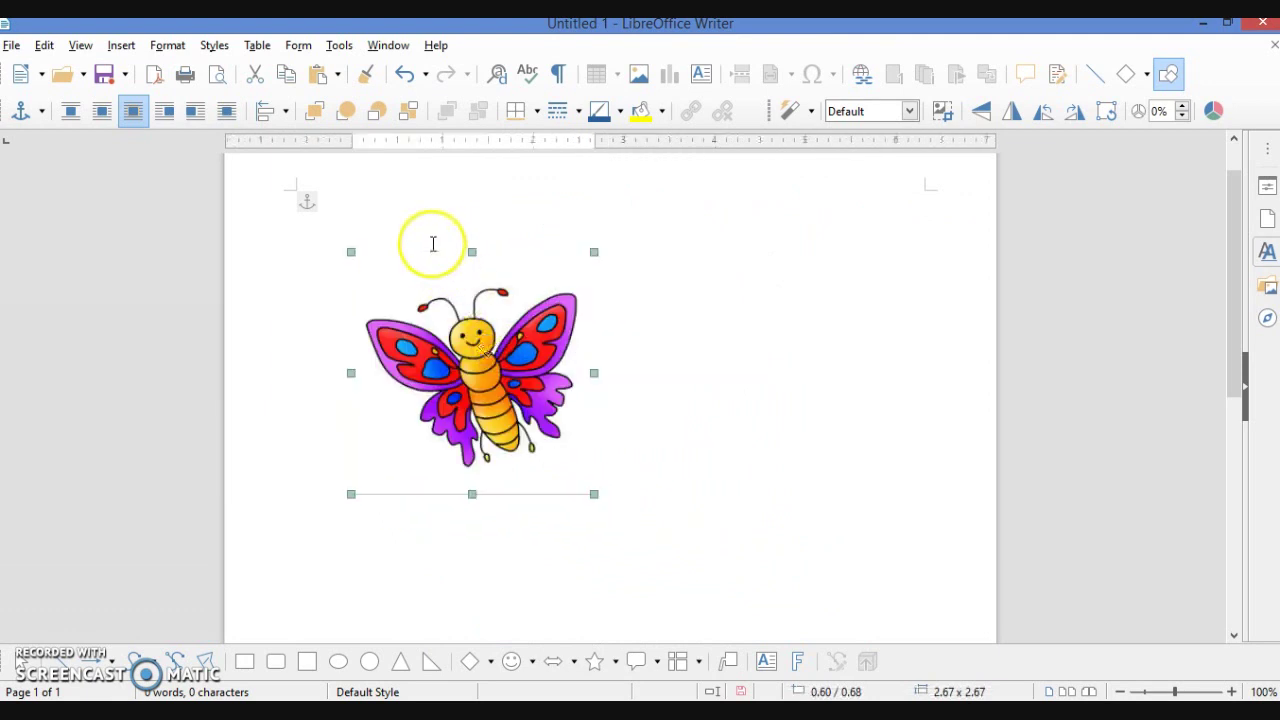
{"action": "left_click", "coordinate": [450, 335]}
{"action": "left_click_drag", "start_coordinate": [452, 335], "coordinate": [601, 498]}
- Fill the document with two paragraphs of dummy text using the AutoText shortcut dt
{"action": "left_click", "coordinate": [840, 483]}
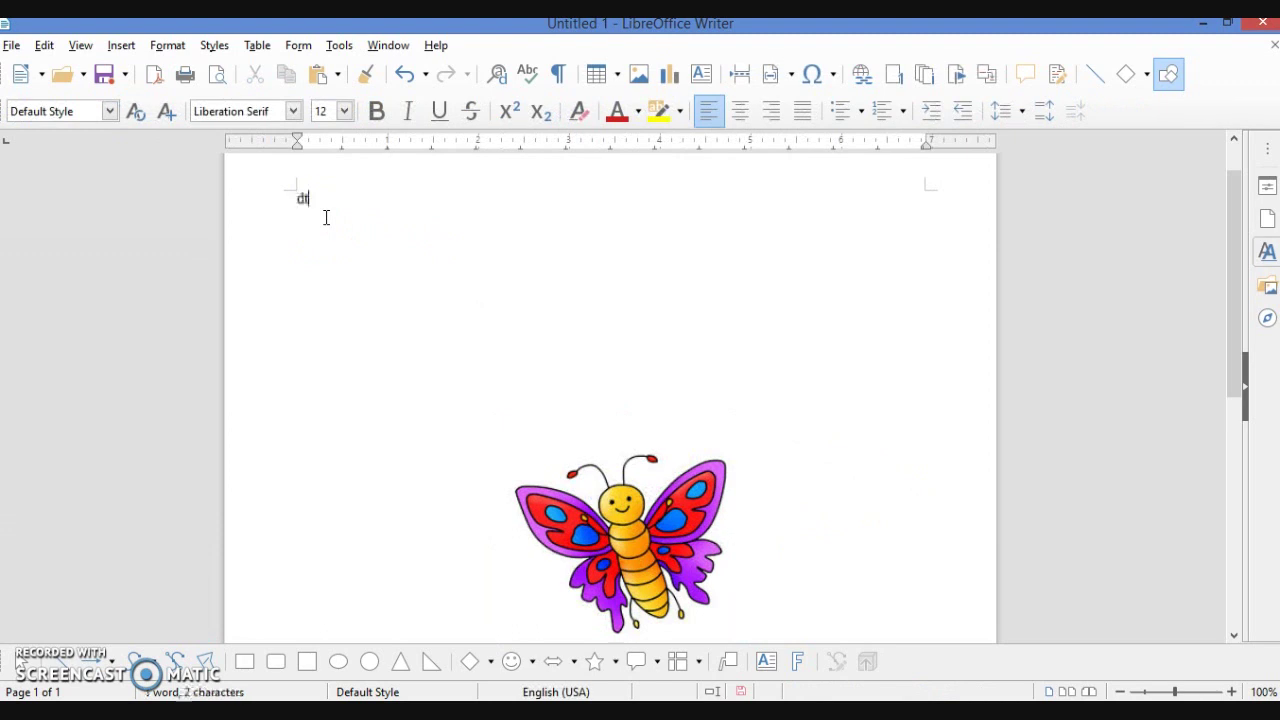
{"action": "key", "text": "F3"}
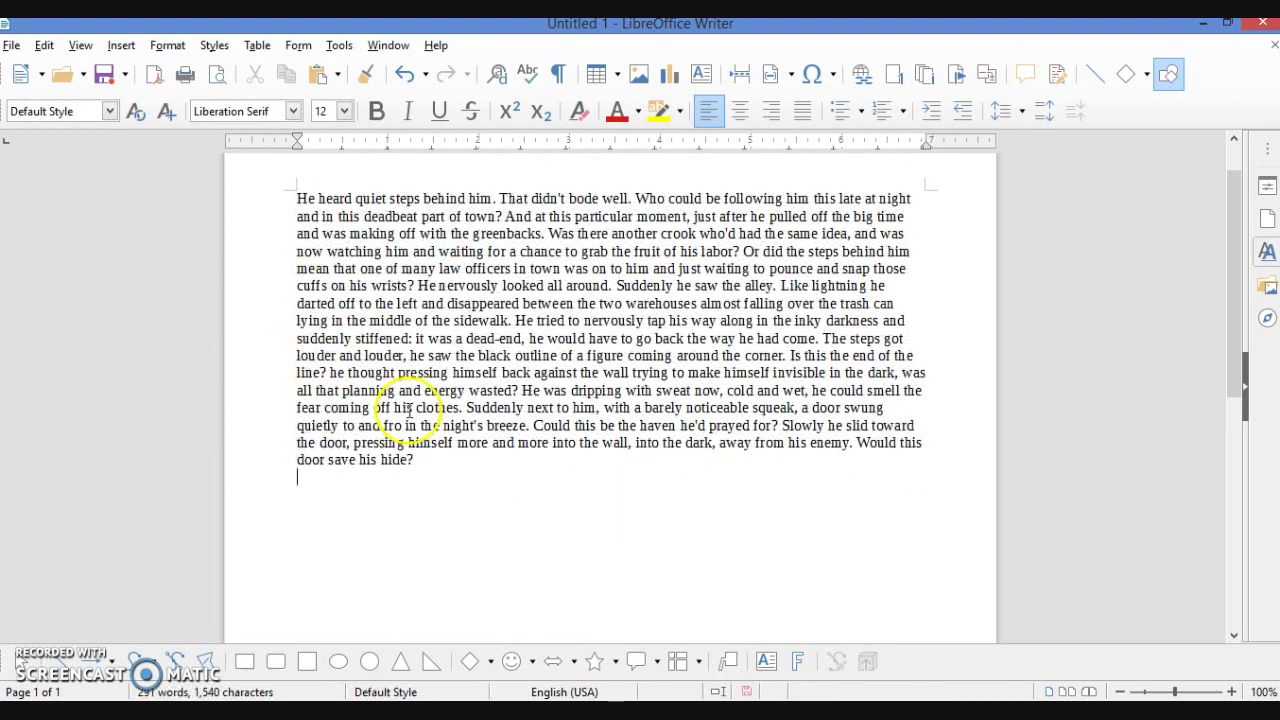
{"action": "left_click", "coordinate": [422, 465]}
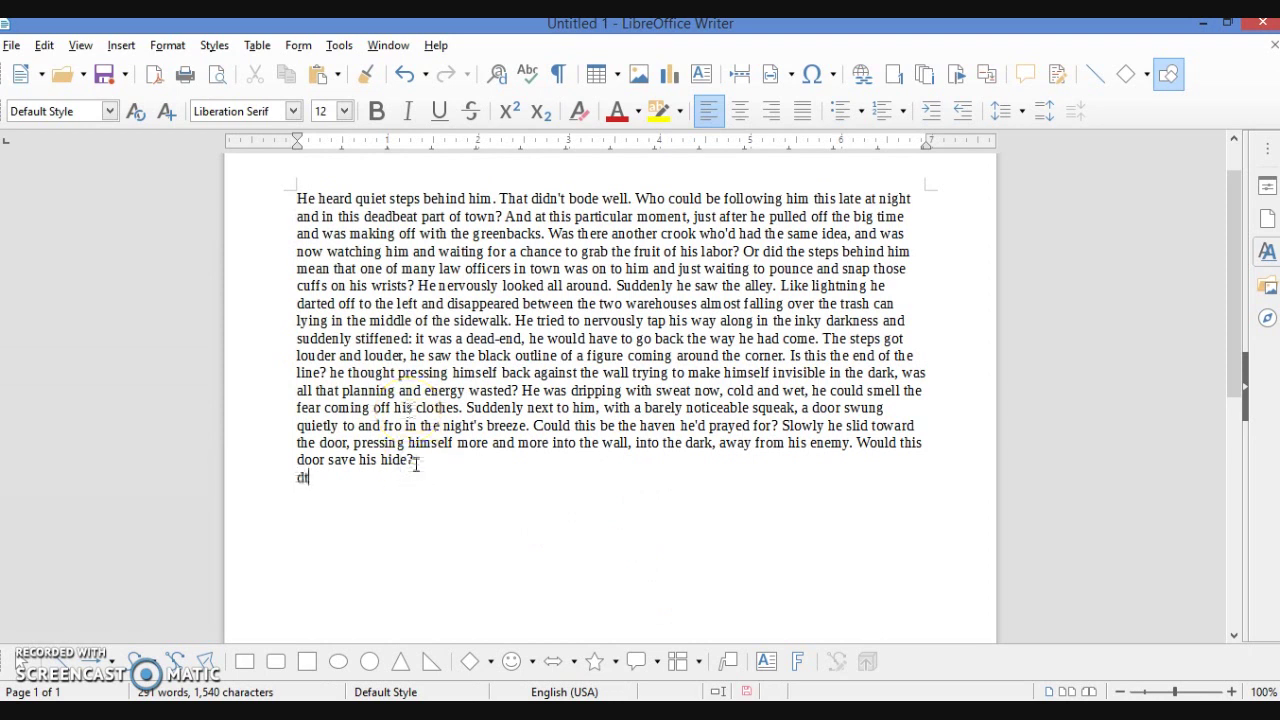
{"action": "key", "text": "F3"}
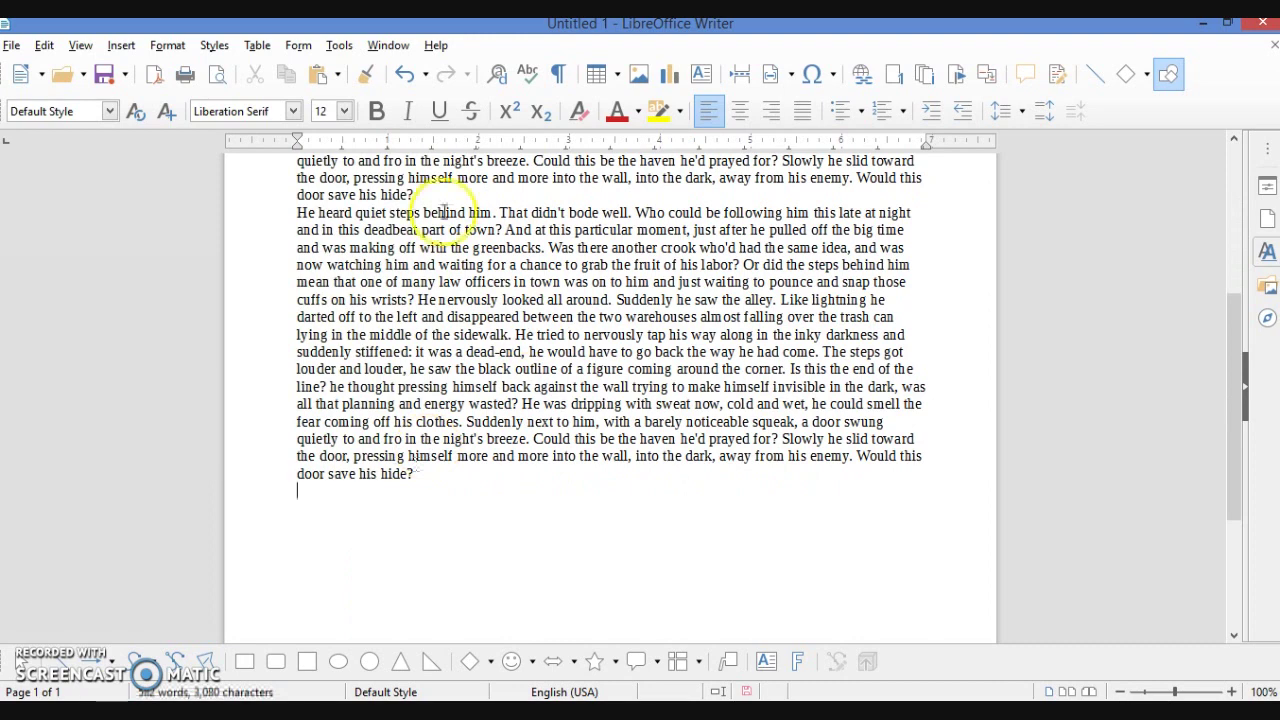
- Insert the butterfly image from the images folder at the end of the first paragraph
{"action": "left_click_drag", "start_coordinate": [1234, 338], "coordinate": [1137, 262]}
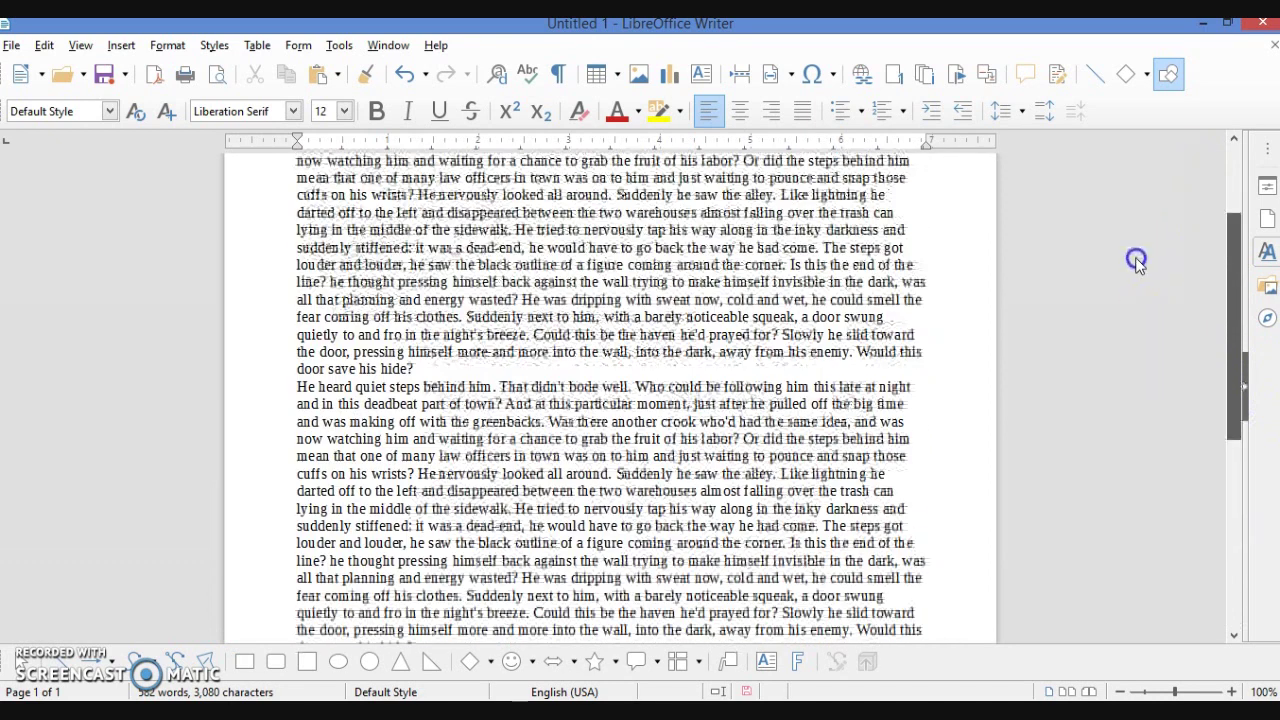
{"action": "left_click", "coordinate": [433, 369]}
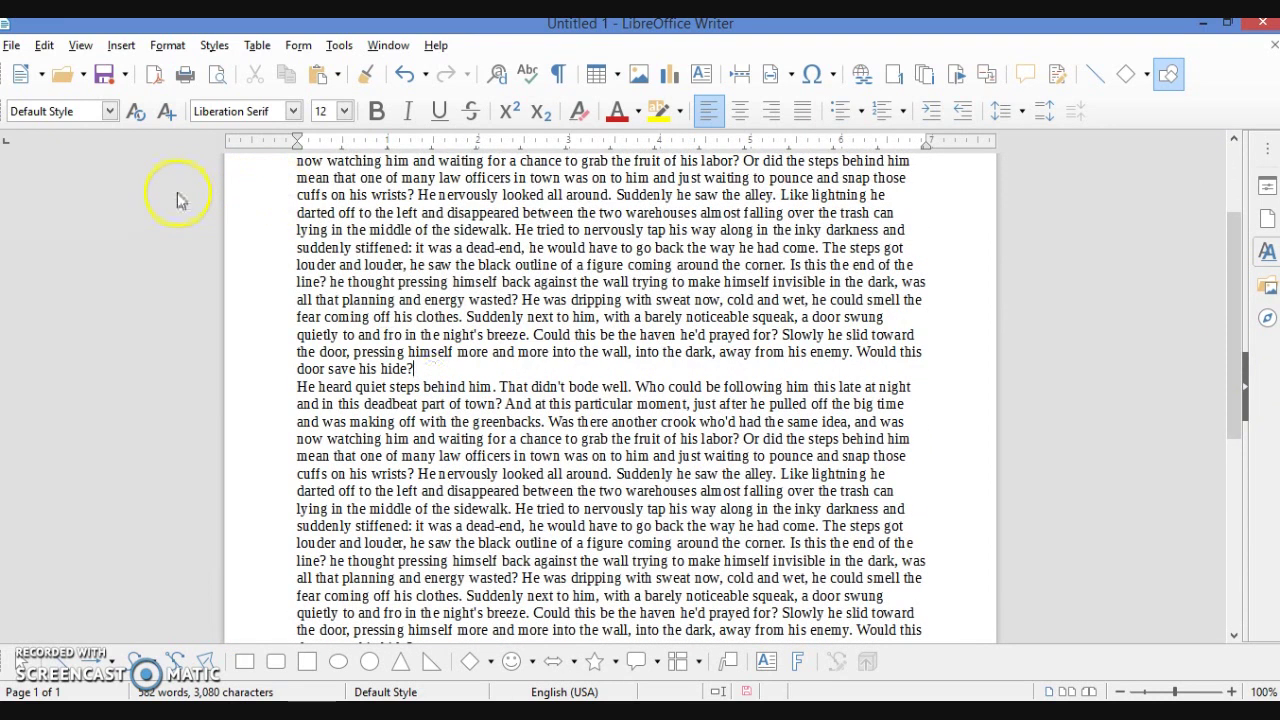
{"action": "left_click", "coordinate": [122, 46]}
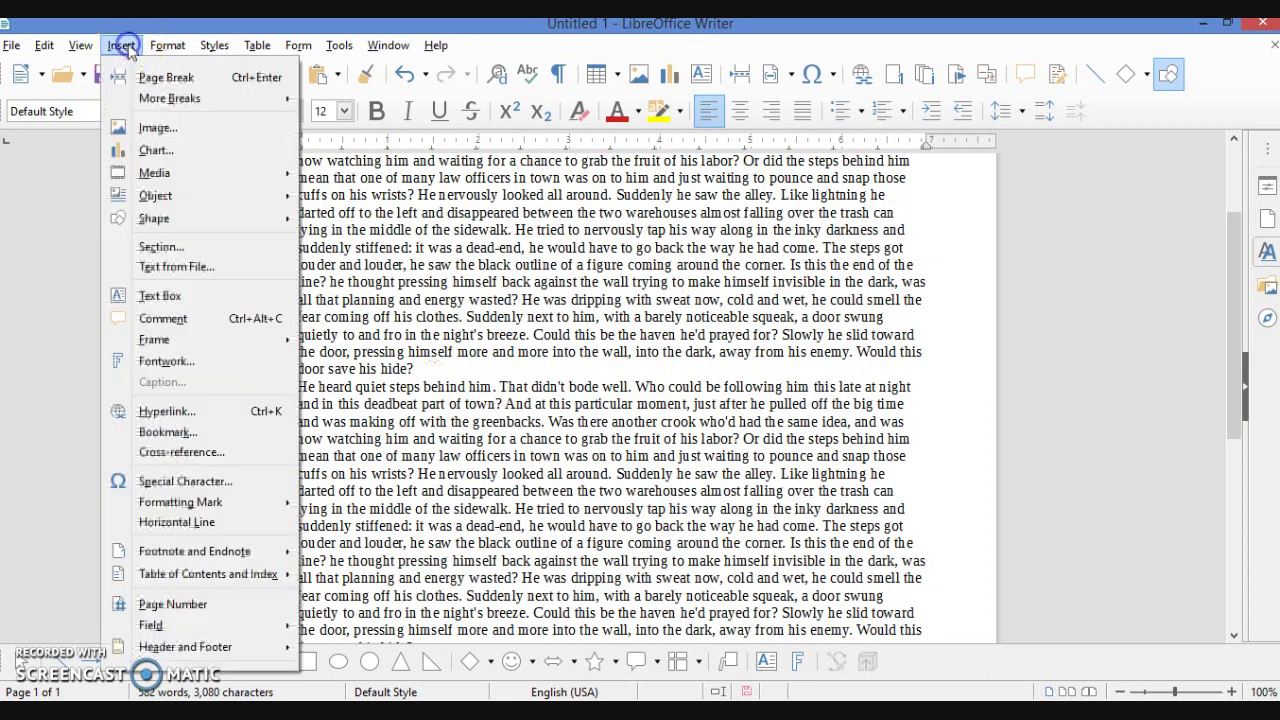
{"action": "left_click", "coordinate": [155, 133]}
{"action": "left_click", "coordinate": [449, 185]}
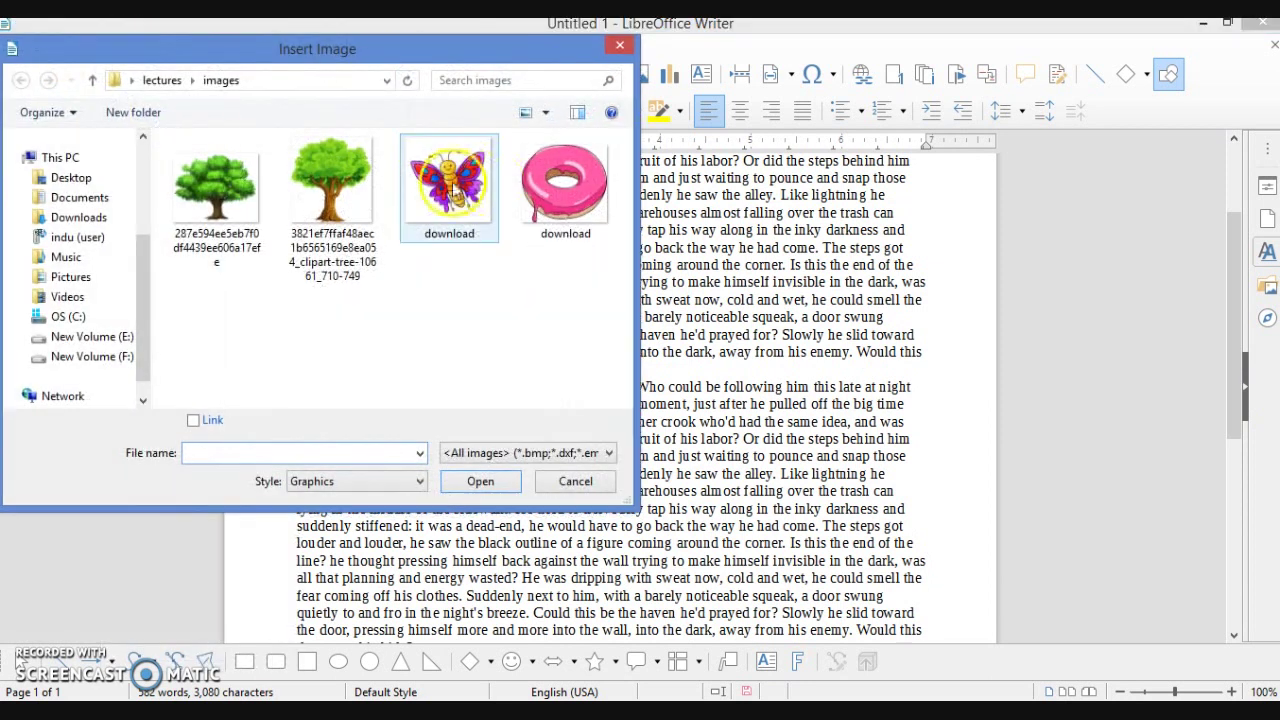
{"action": "left_click", "coordinate": [489, 487]}
{"action": "left_click", "coordinate": [594, 322]}
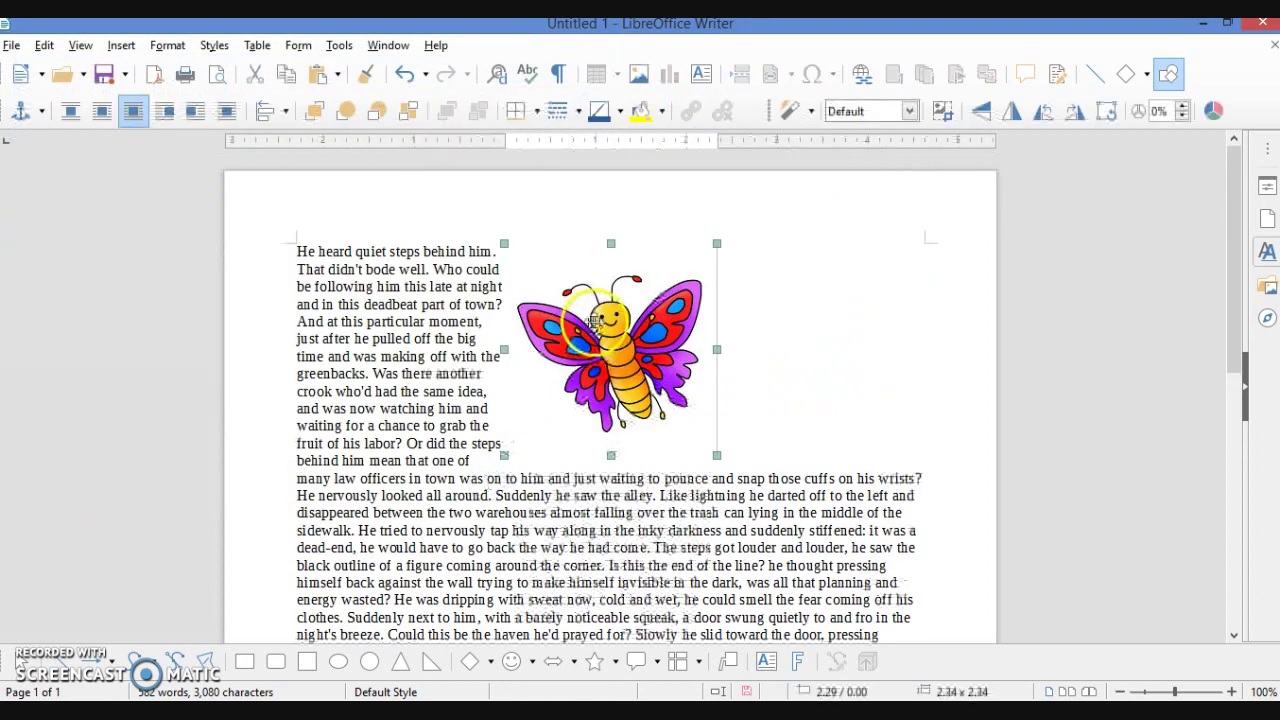
- Turn off text wrapping around the butterfly image and move it down between the last lines of the first paragraph
{"action": "left_click", "coordinate": [71, 118]}
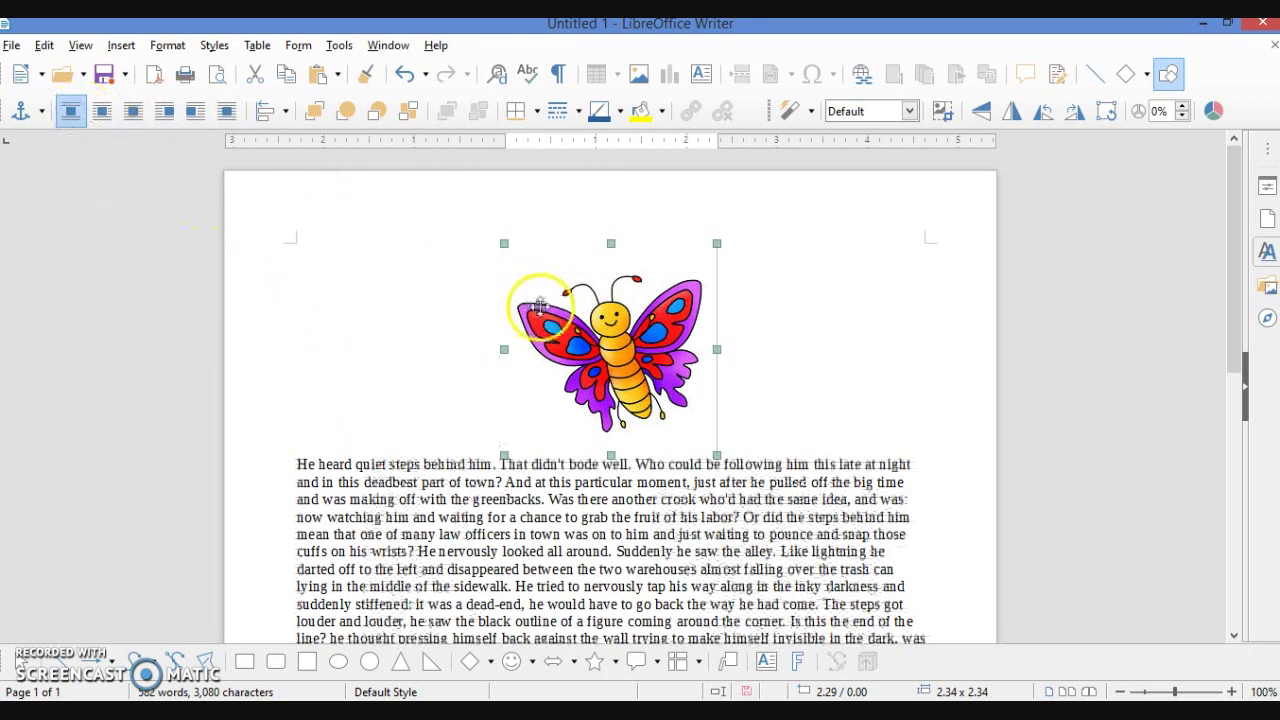
{"action": "left_click_drag", "start_coordinate": [572, 313], "coordinate": [600, 547]}
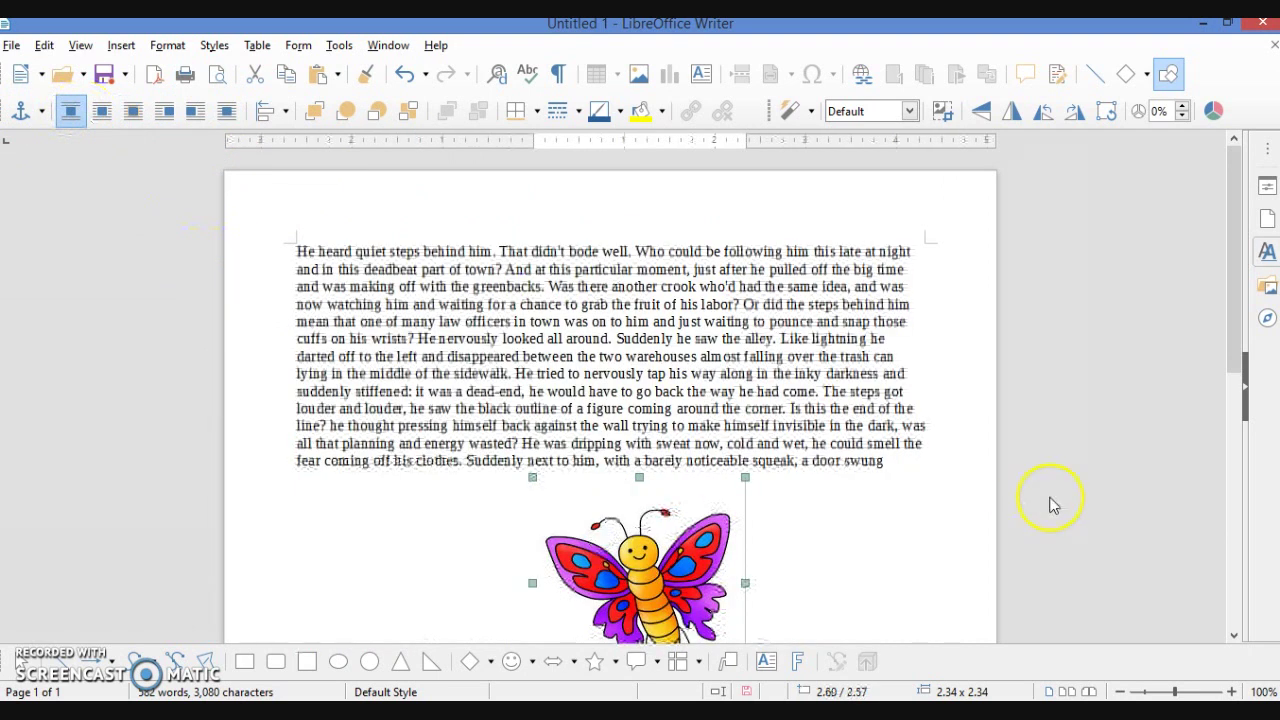
{"action": "left_click", "coordinate": [1234, 635]}
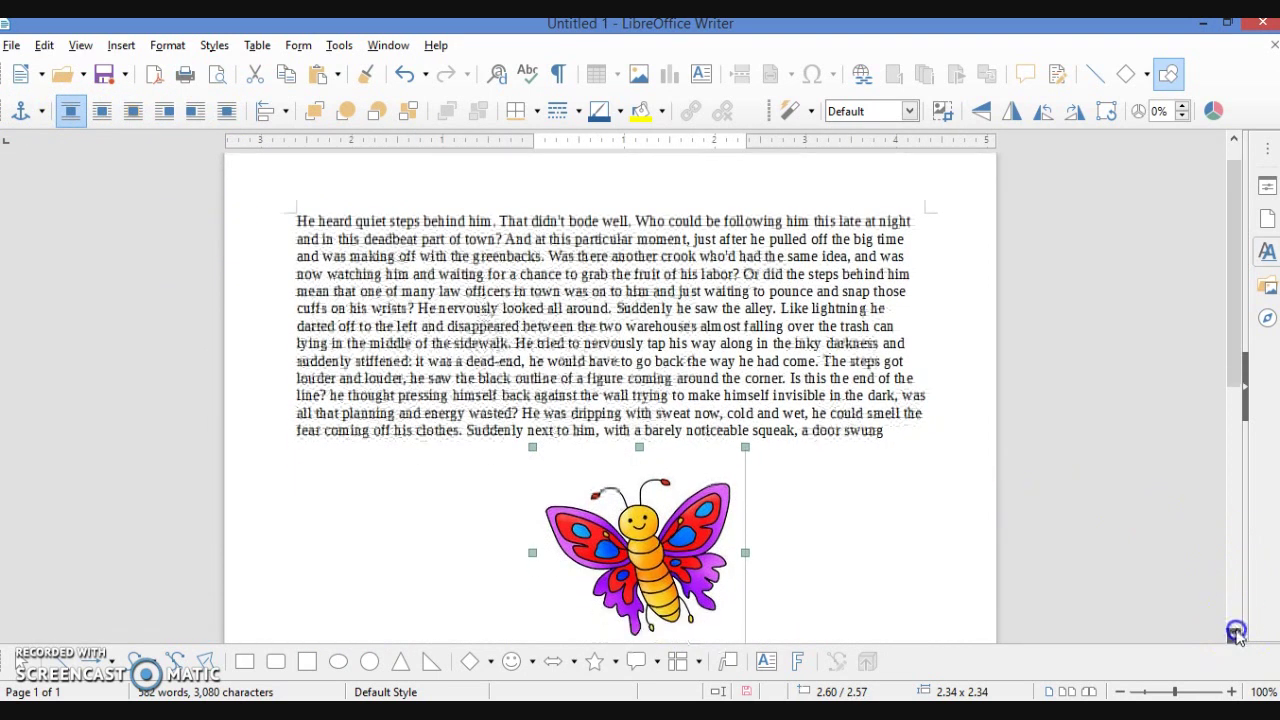
{"action": "left_click", "coordinate": [1236, 636]}
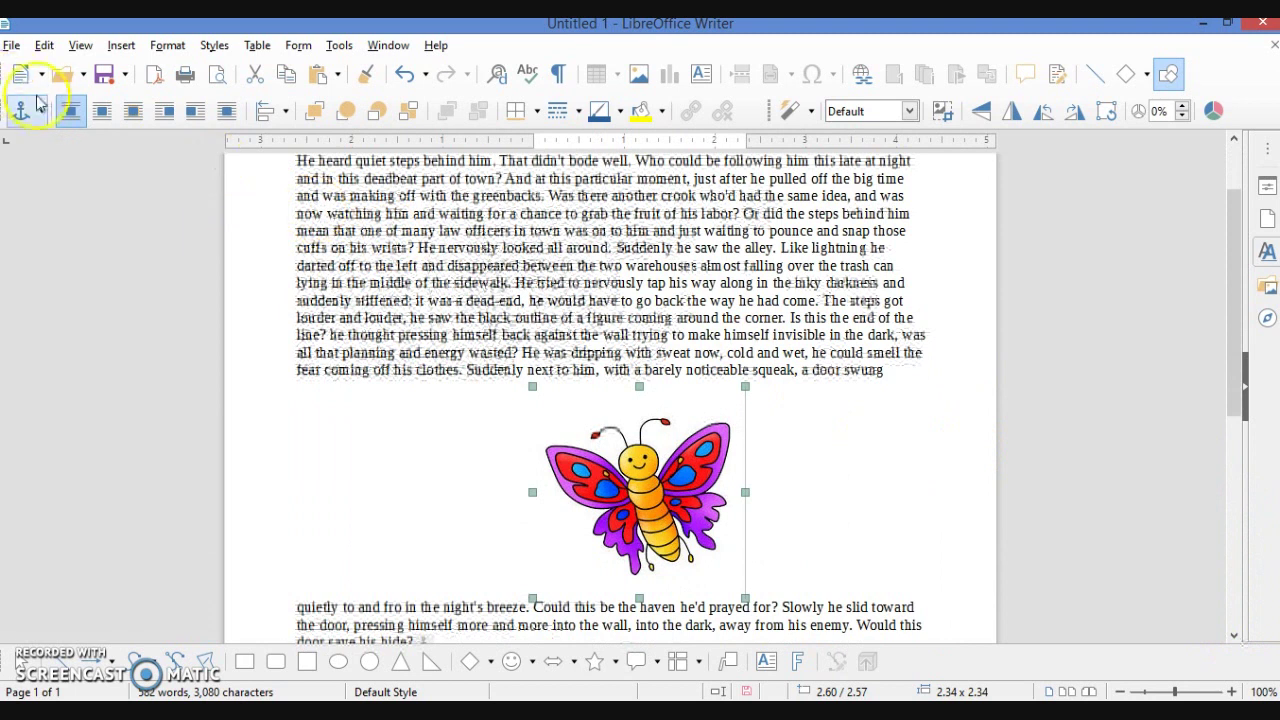
- Set the butterfly image's text wrapping to Page Wrap
{"action": "left_click", "coordinate": [71, 114]}
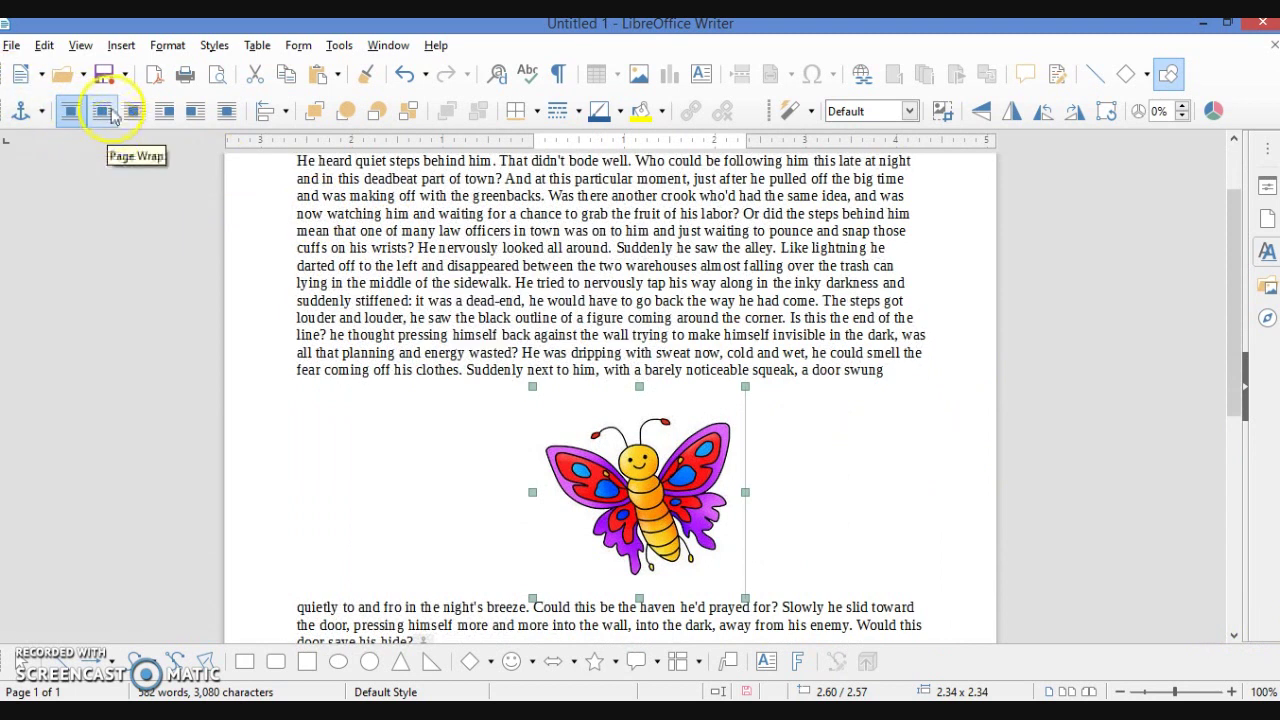
{"action": "left_click", "coordinate": [103, 112]}
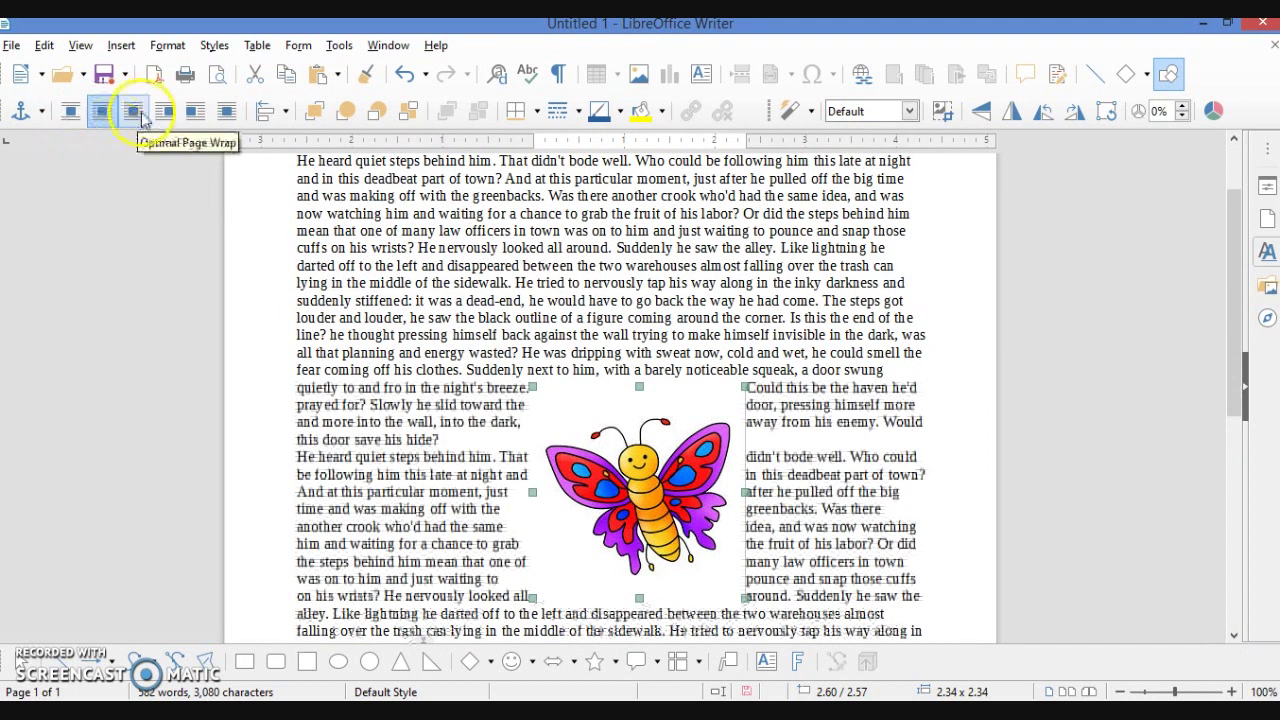
- Try Optimal Page Wrap, Wrap Left and Wrap Right on the butterfly image, ending with Wrap Through
{"action": "left_click", "coordinate": [135, 112]}
{"action": "left_click", "coordinate": [164, 112]}
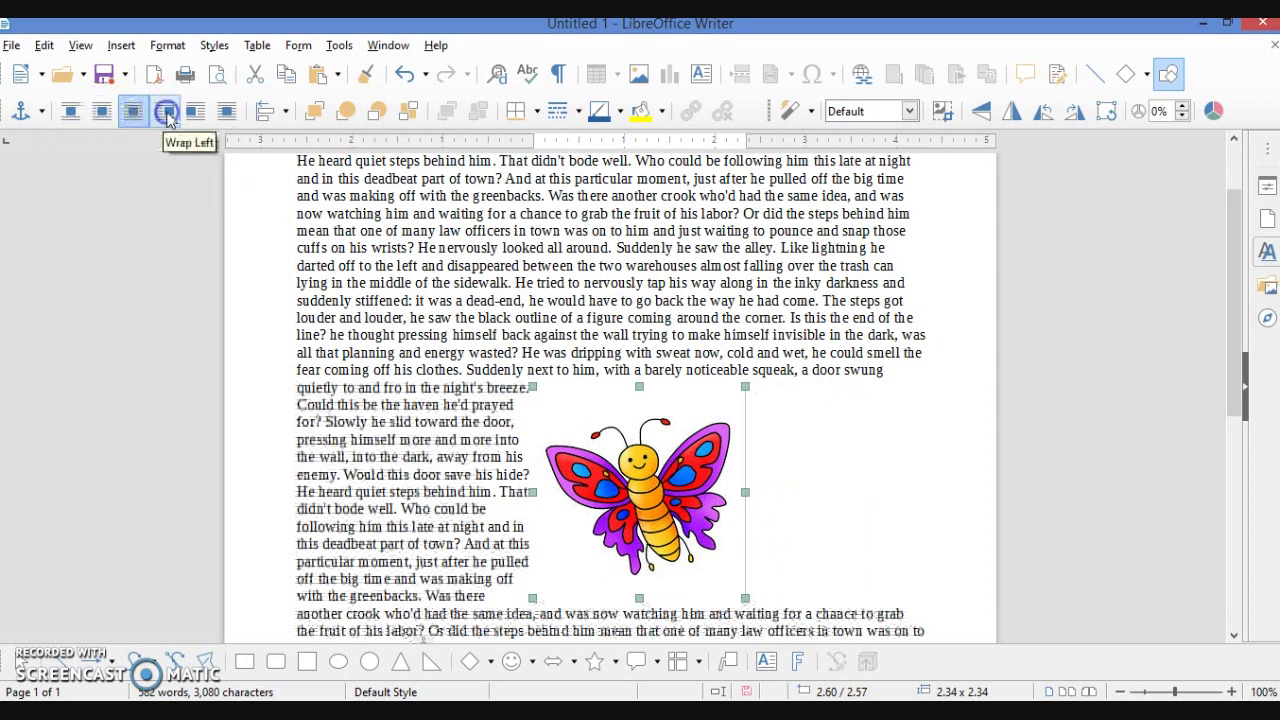
{"action": "left_click", "coordinate": [195, 116]}
{"action": "left_click", "coordinate": [226, 114]}
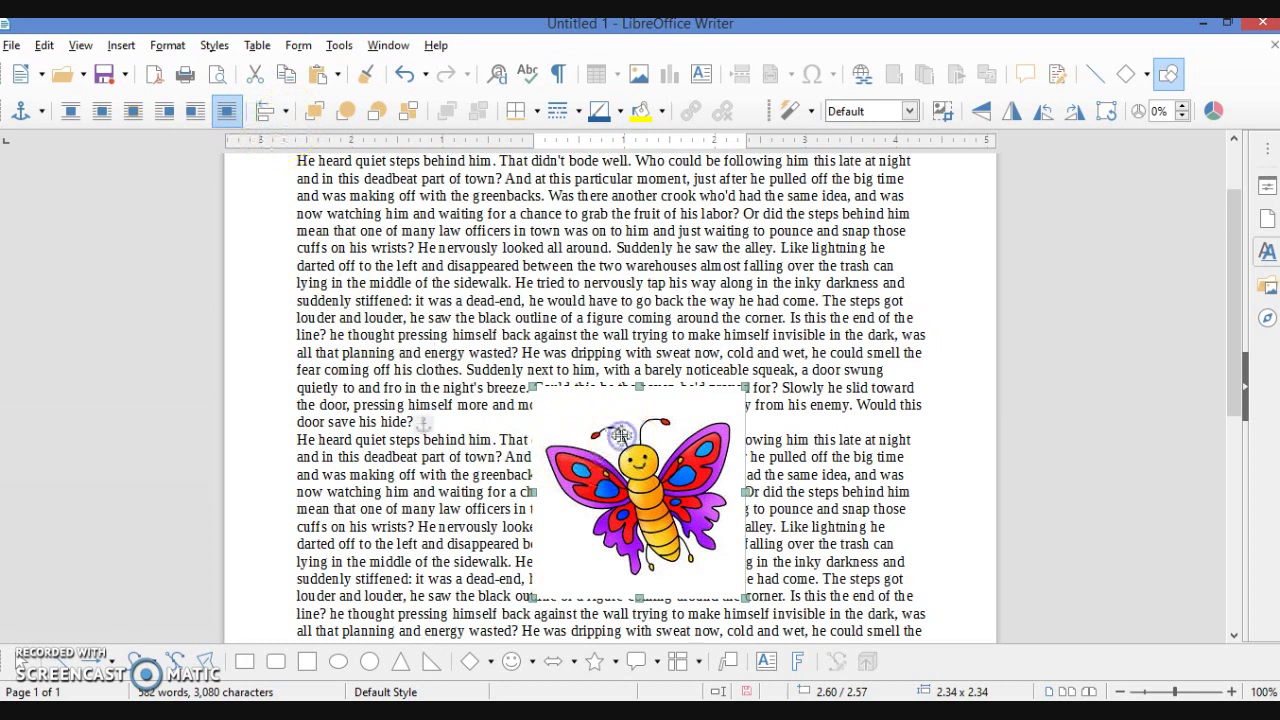
{"action": "left_click", "coordinate": [275, 244]}
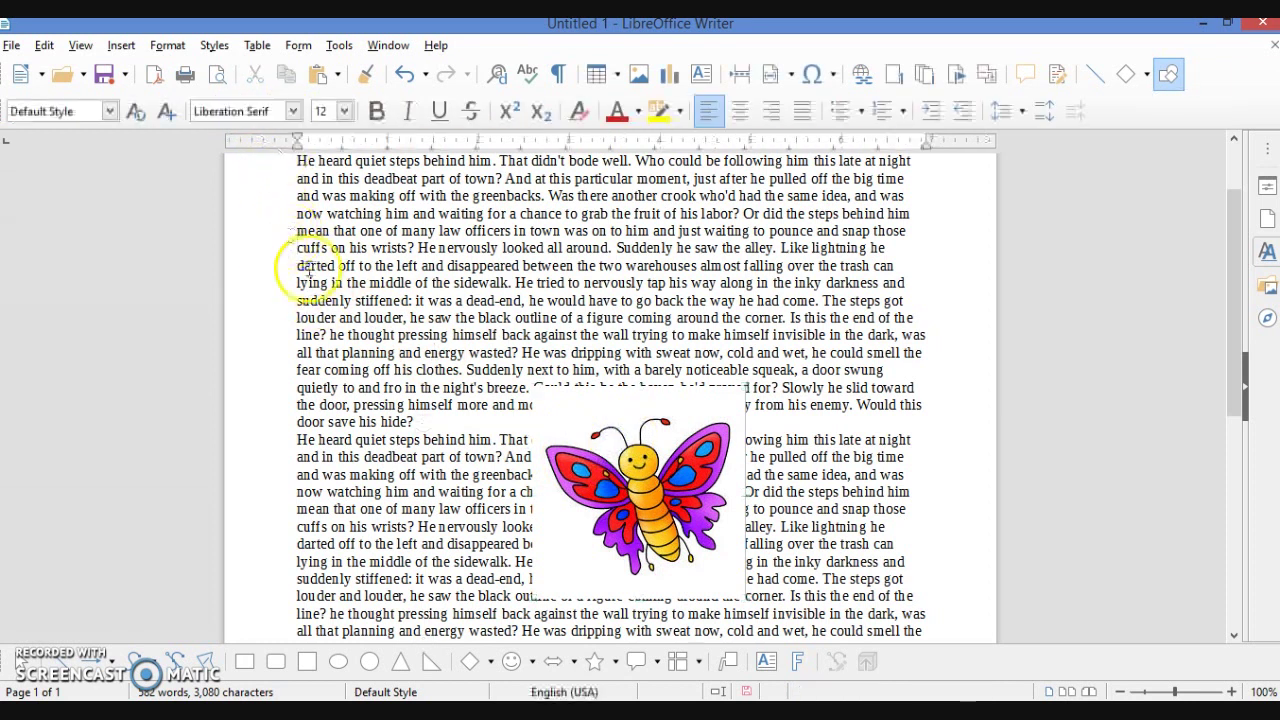
{"action": "left_click", "coordinate": [650, 452]}
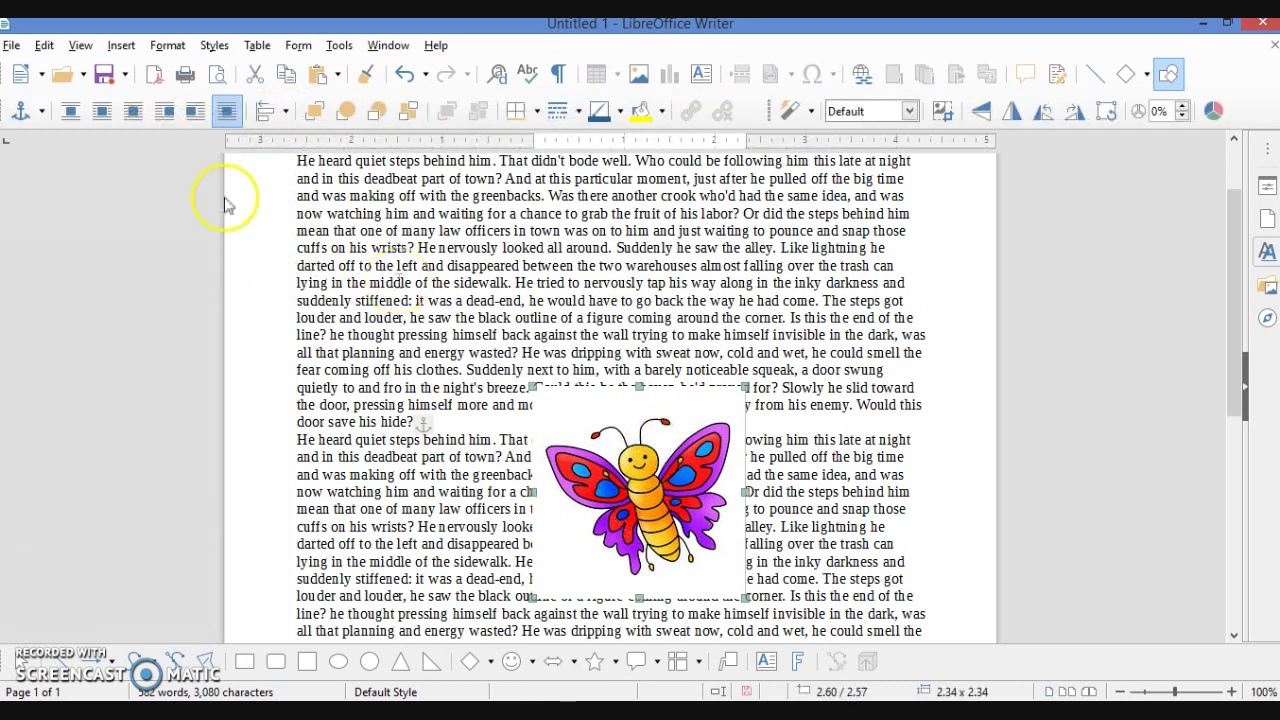
- Try the centered, left and right alignments on the butterfly image one after another
{"action": "left_click", "coordinate": [286, 113]}
{"action": "left_click", "coordinate": [301, 155]}
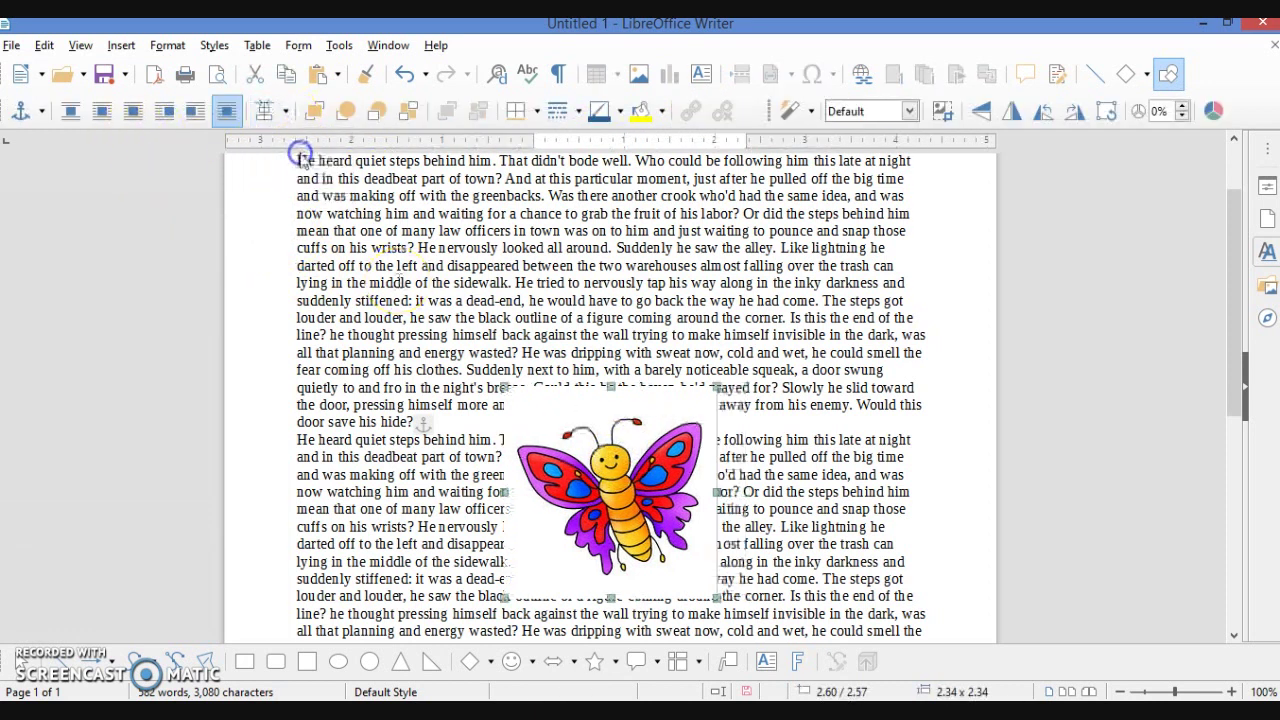
{"action": "left_click", "coordinate": [286, 113]}
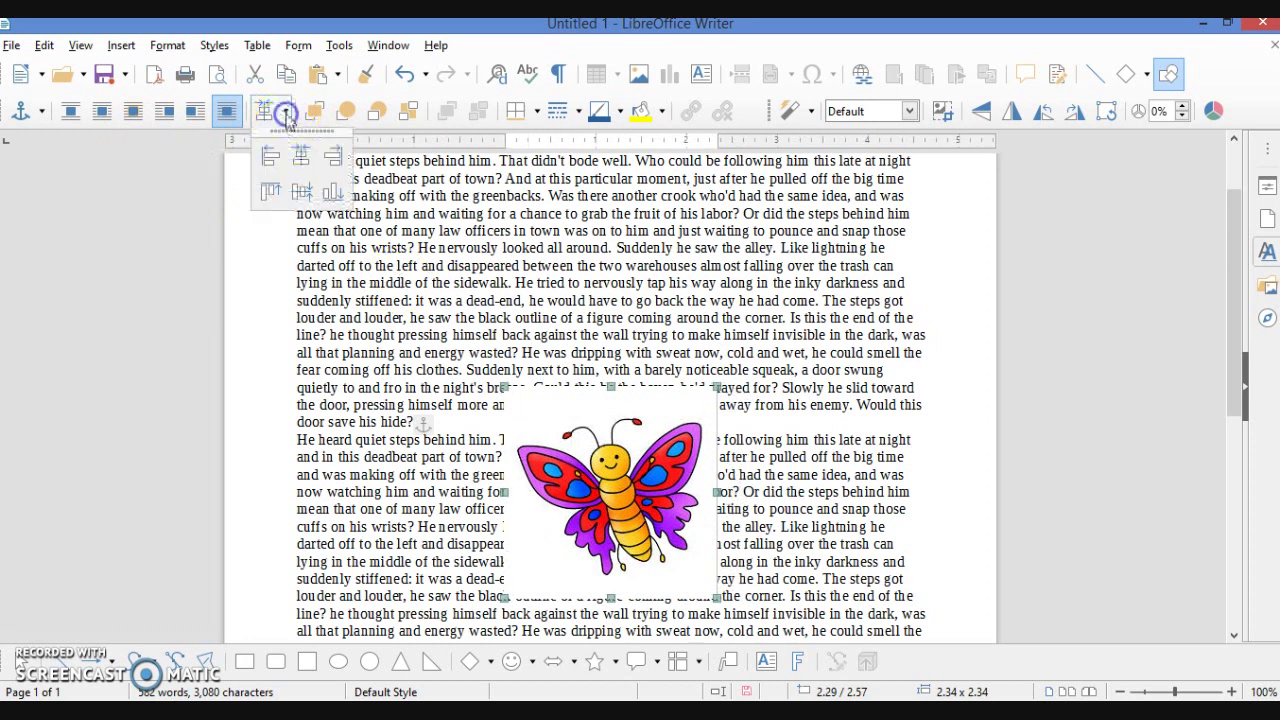
{"action": "left_click", "coordinate": [276, 163]}
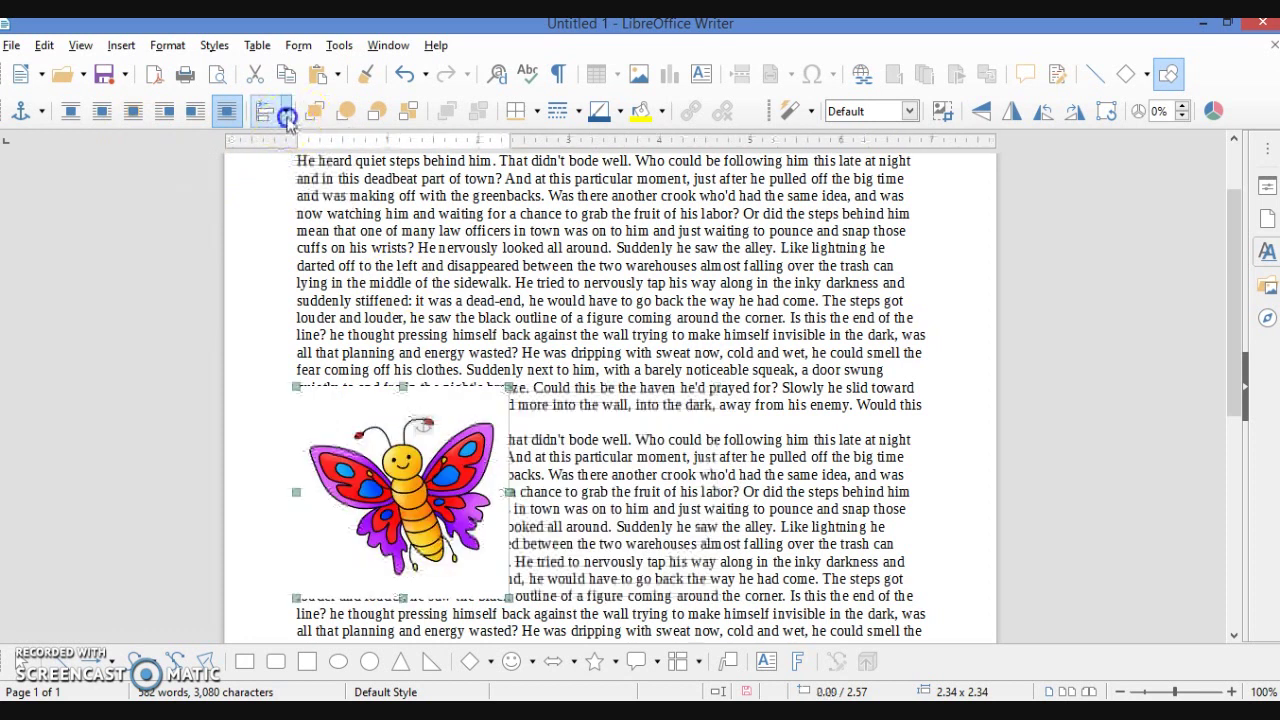
{"action": "left_click", "coordinate": [286, 113]}
{"action": "left_click", "coordinate": [333, 154]}
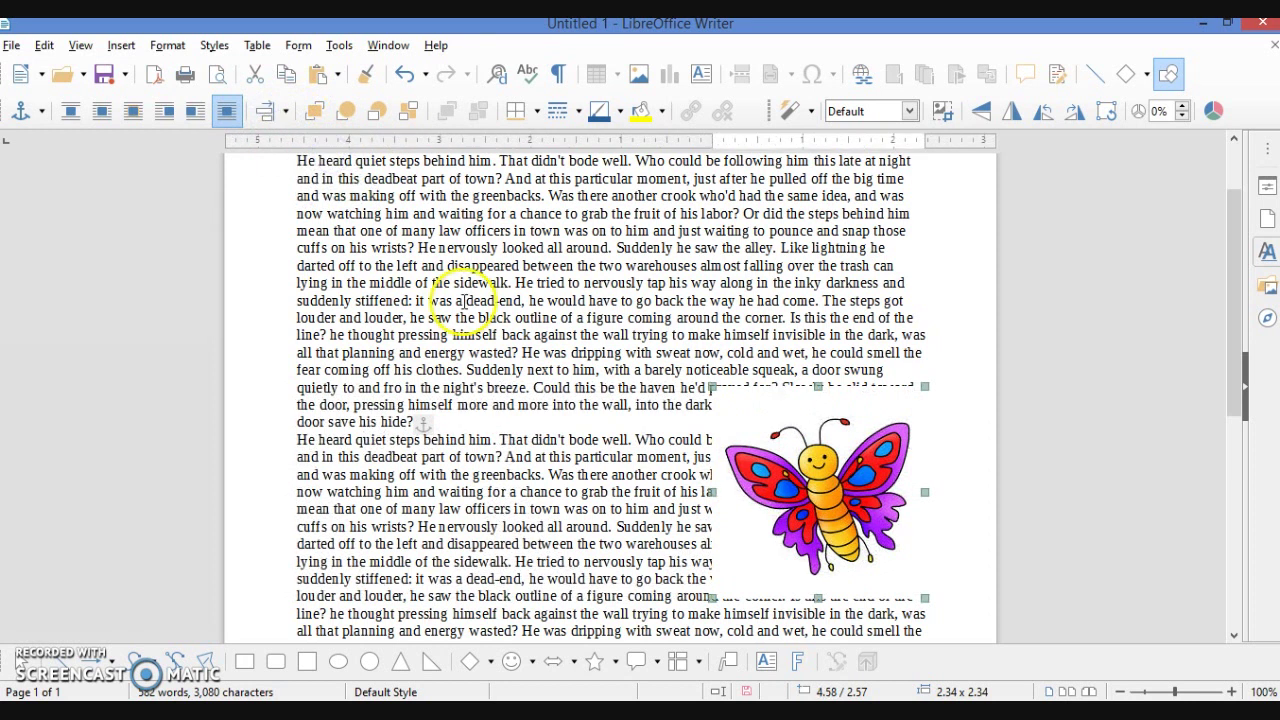
- Move the butterfly image in from the right margin, slightly higher, and align it horizontally to Centered
{"action": "left_click_drag", "start_coordinate": [806, 455], "coordinate": [675, 448]}
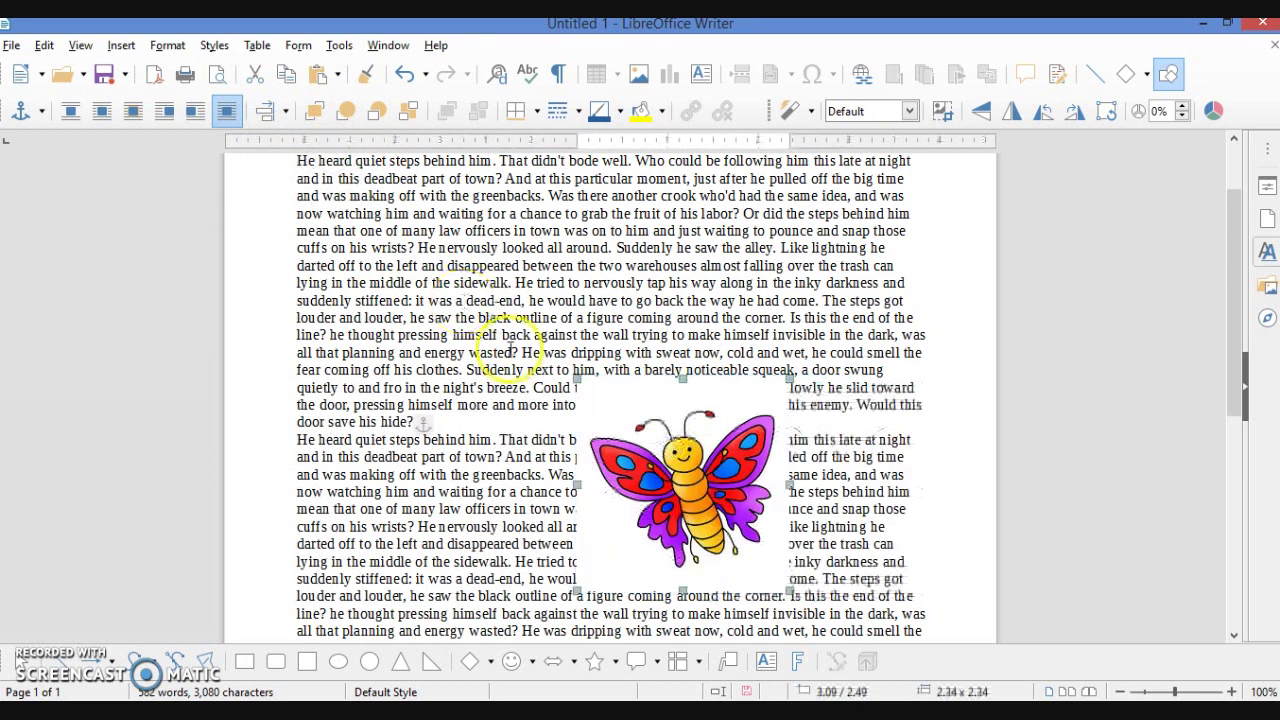
{"action": "left_click", "coordinate": [270, 111]}
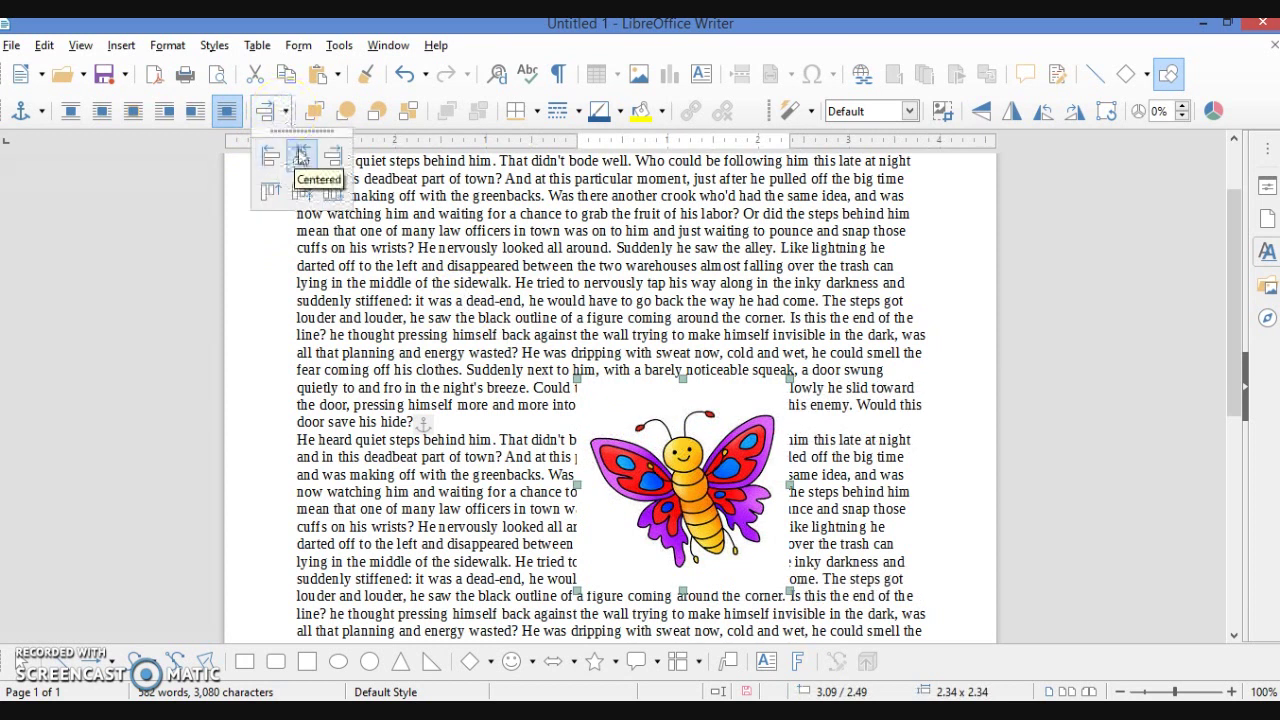
{"action": "left_click", "coordinate": [301, 155]}
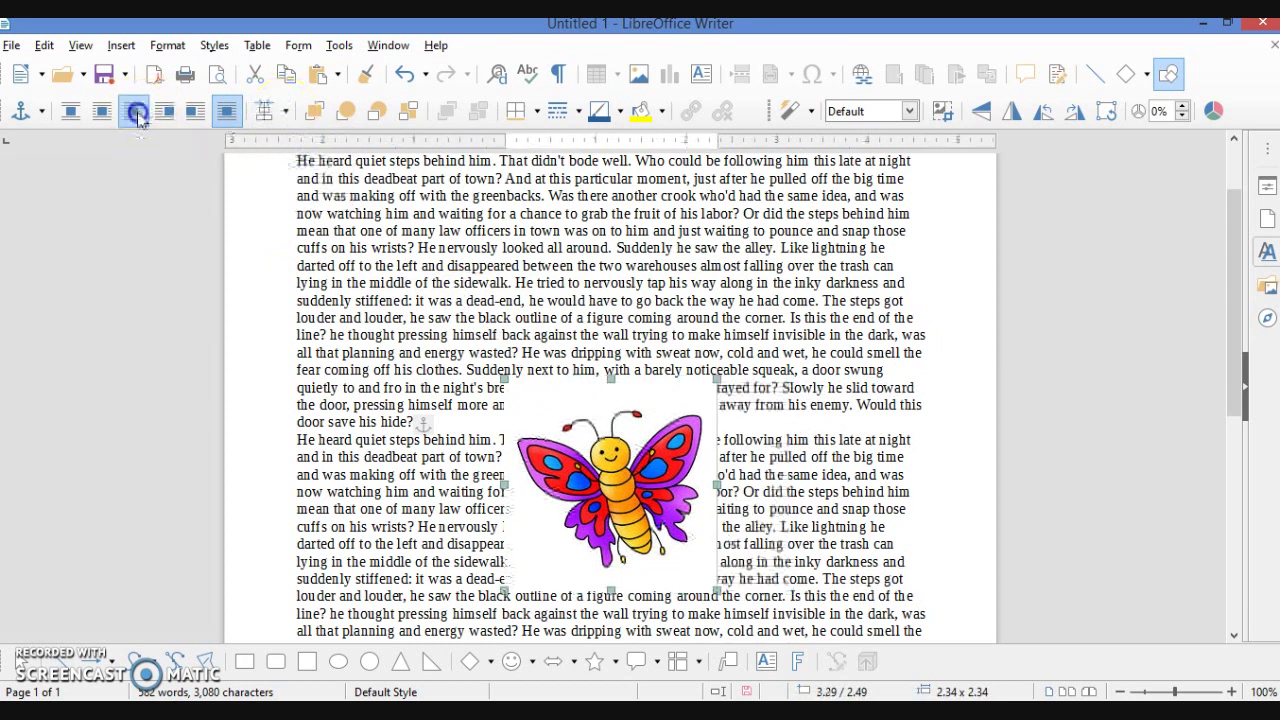
- Try Optimal Page Wrap and Wrap Left on the centered butterfly image, ending with Wrap Right
{"action": "left_click", "coordinate": [137, 113]}
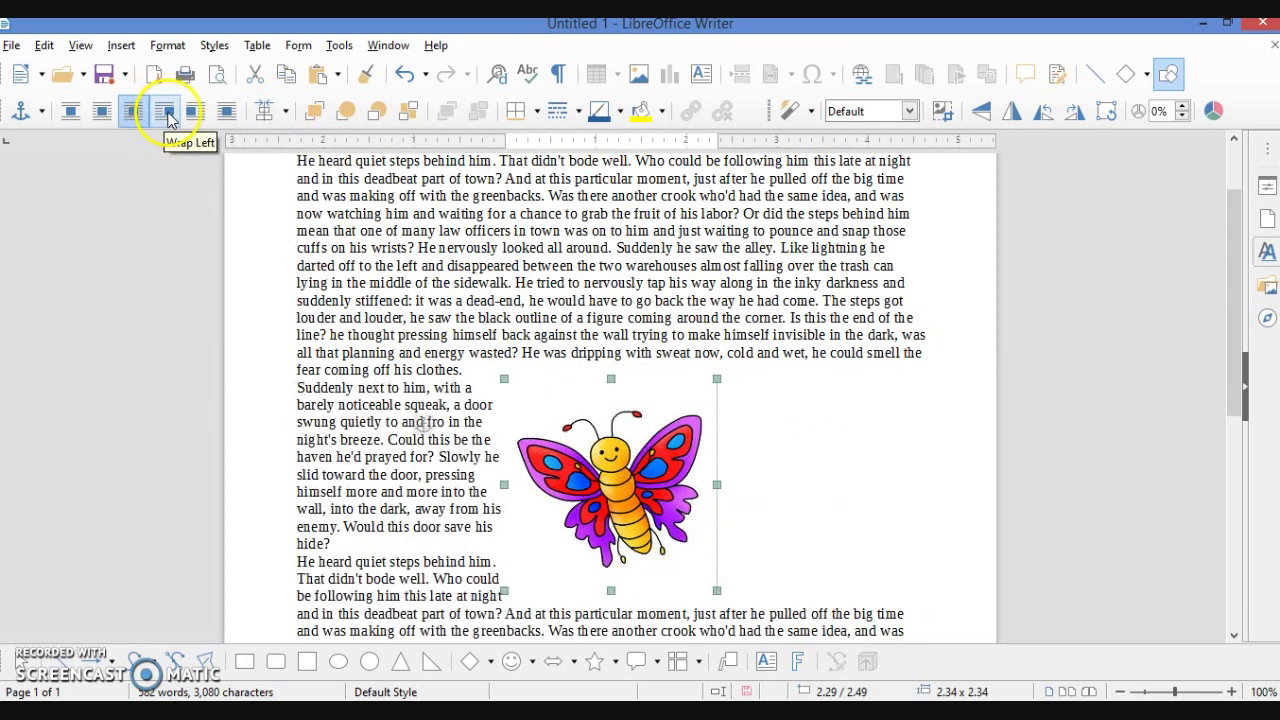
{"action": "left_click", "coordinate": [166, 114]}
{"action": "left_click", "coordinate": [195, 114]}
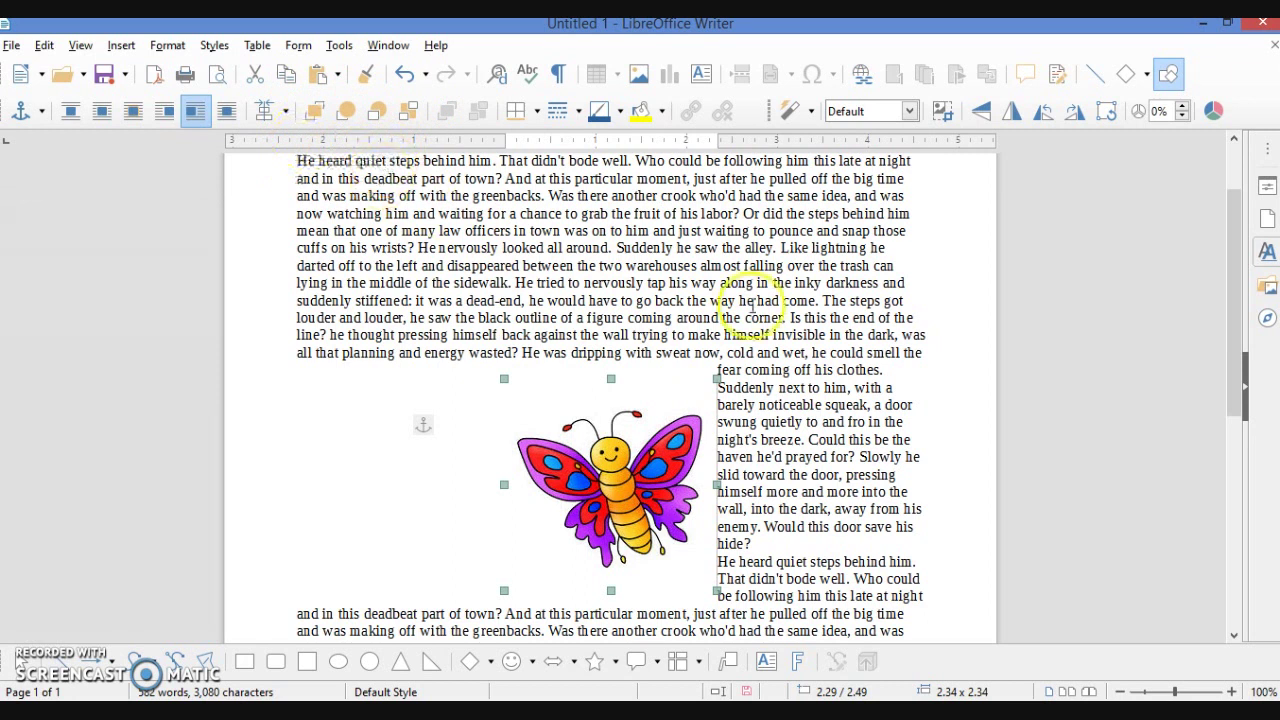
- Insert the wide green tree image from the images folder into the text beside the butterfly
{"action": "left_click", "coordinate": [795, 445]}
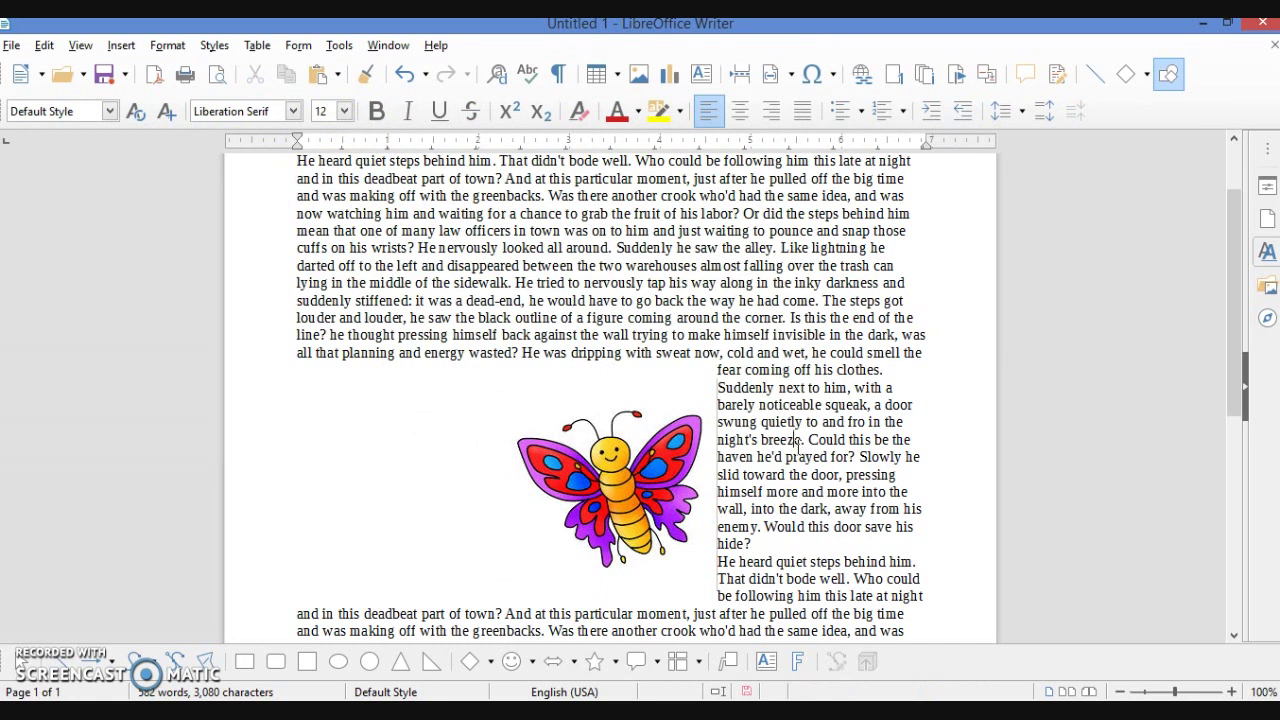
{"action": "left_click", "coordinate": [128, 50]}
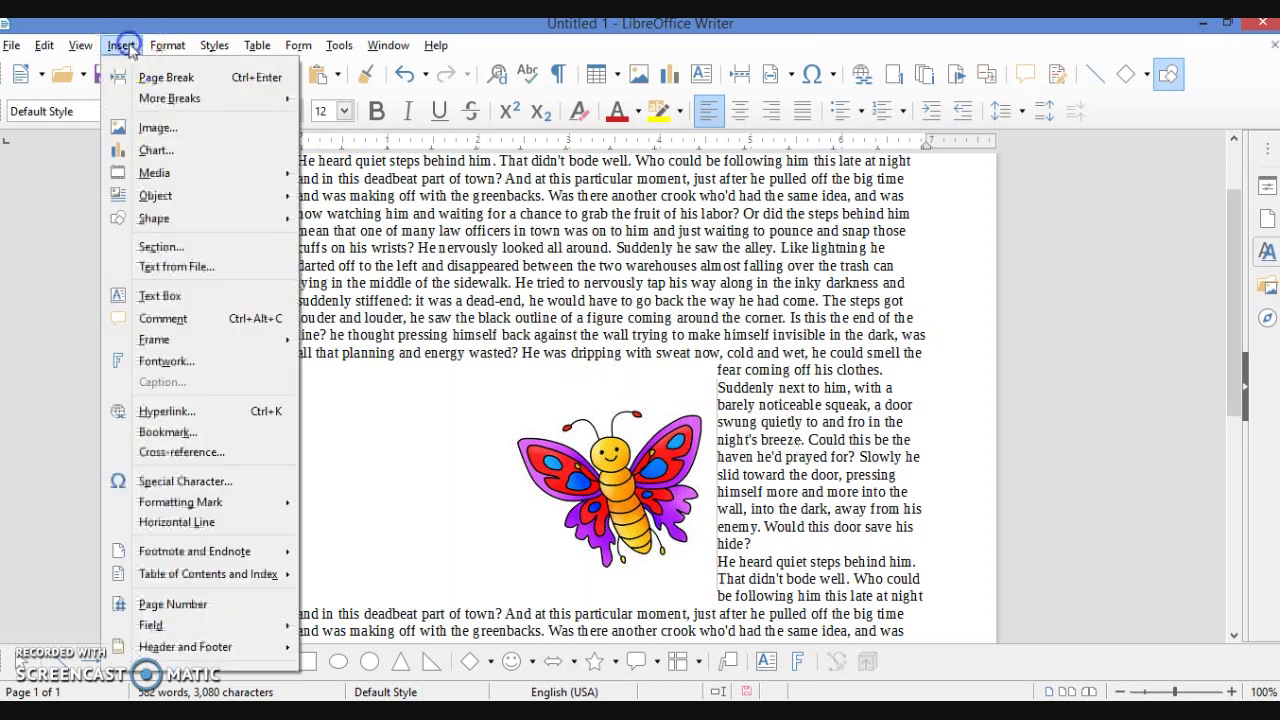
{"action": "left_click", "coordinate": [163, 127]}
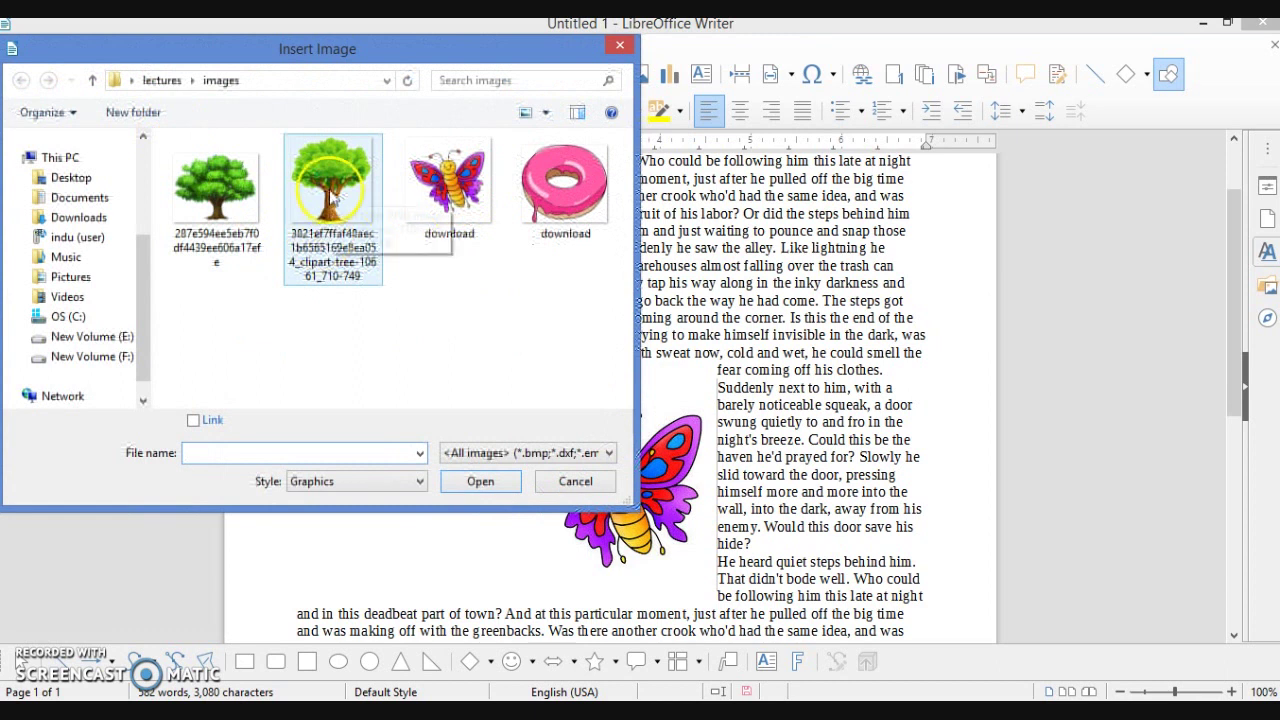
{"action": "left_click", "coordinate": [216, 190]}
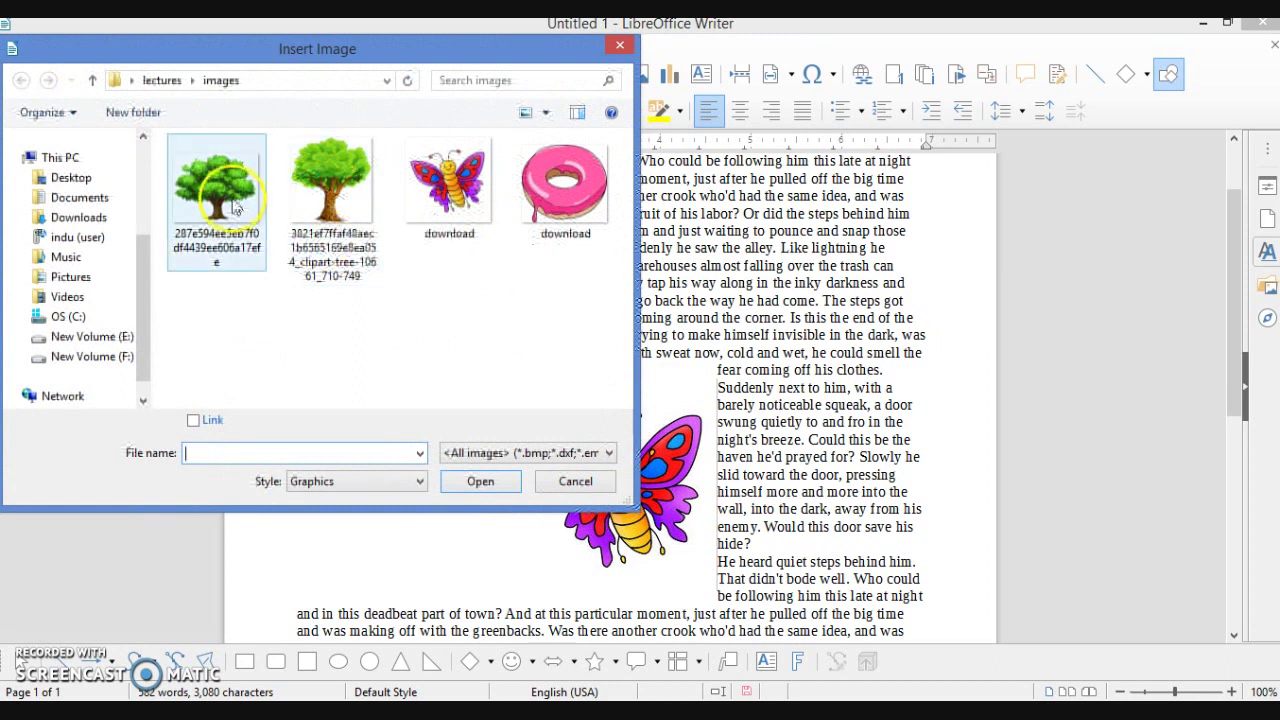
{"action": "left_click", "coordinate": [490, 483]}
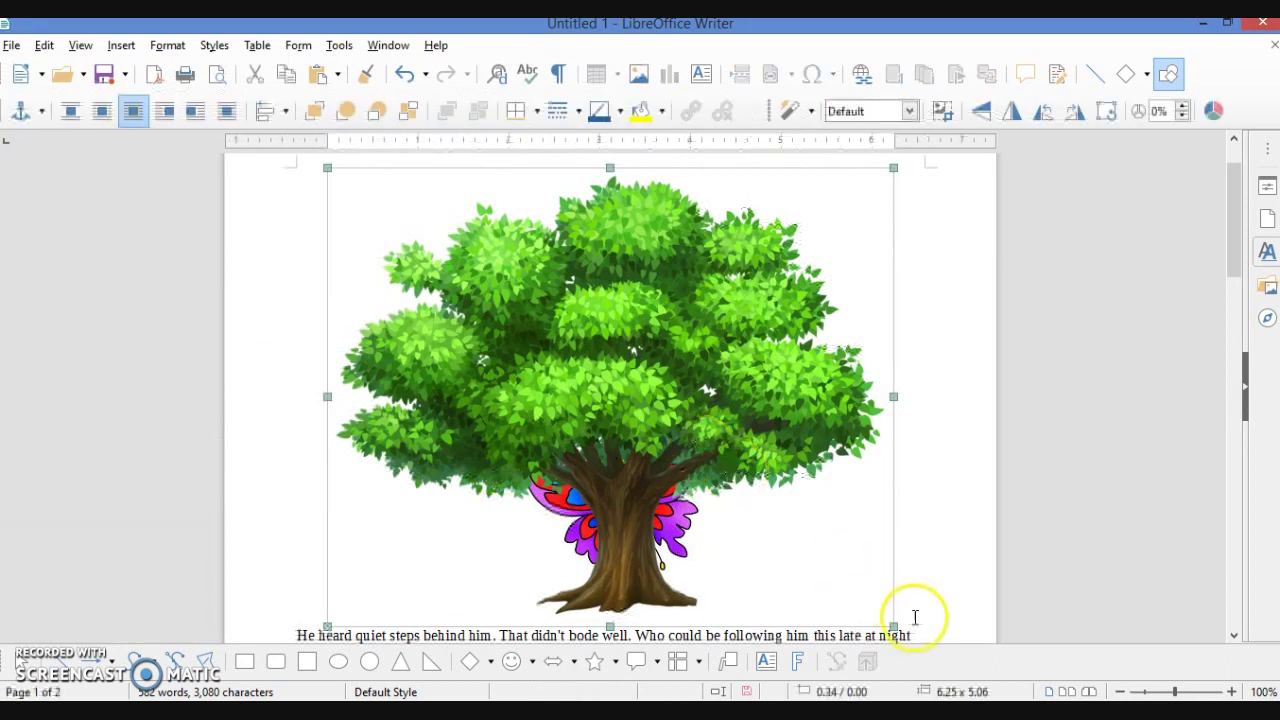
- Shrink the tree image to about 2.89 x 2.34 and move it to the upper right of the butterfly, partly overlapping it
{"action": "left_click_drag", "start_coordinate": [893, 627], "coordinate": [535, 380]}
{"action": "left_click_drag", "start_coordinate": [594, 287], "coordinate": [737, 382]}
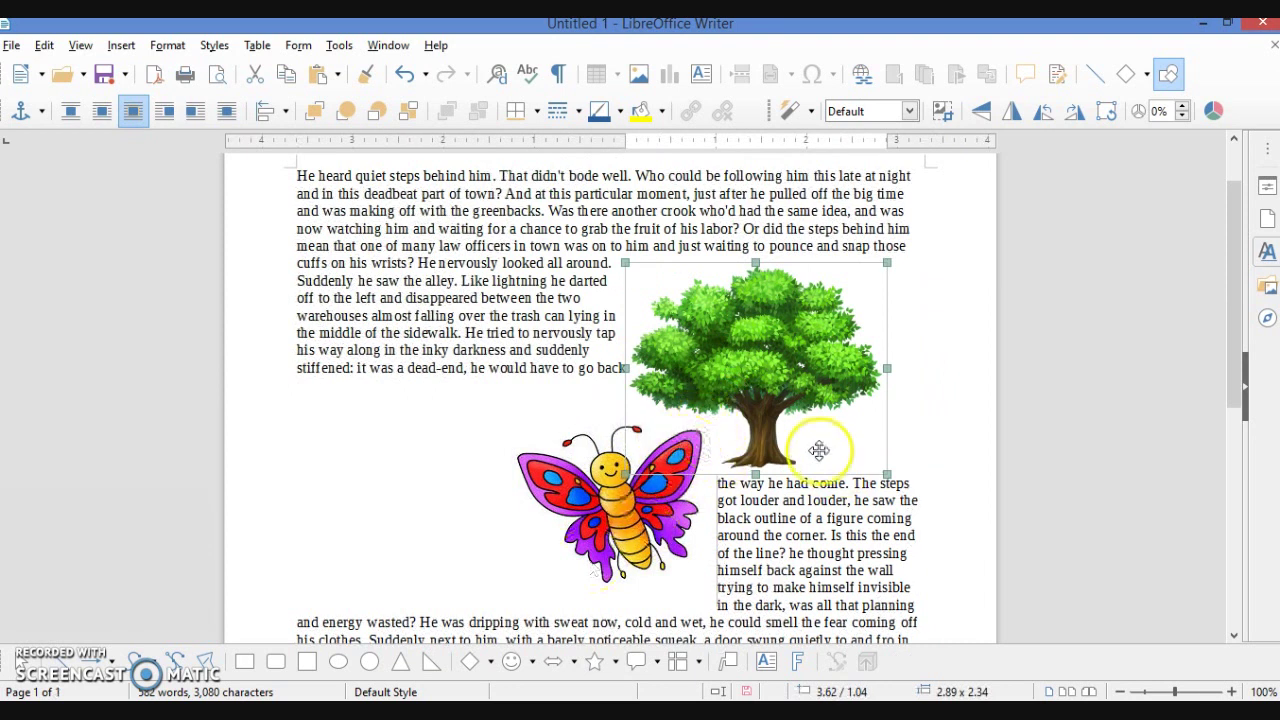
- Try Bring to Front, Forward One and Back One on the tree image, ending with it sent to the back
{"action": "left_click", "coordinate": [316, 111]}
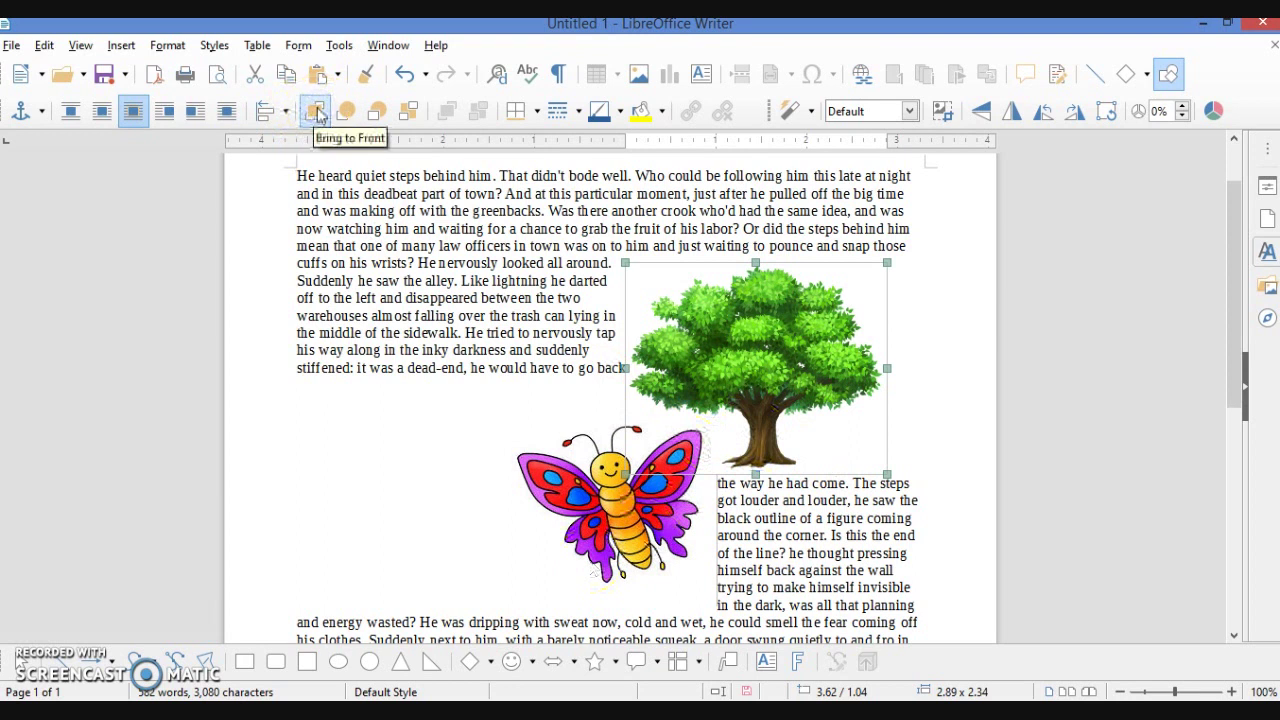
{"action": "left_click", "coordinate": [318, 113]}
{"action": "left_click", "coordinate": [345, 114]}
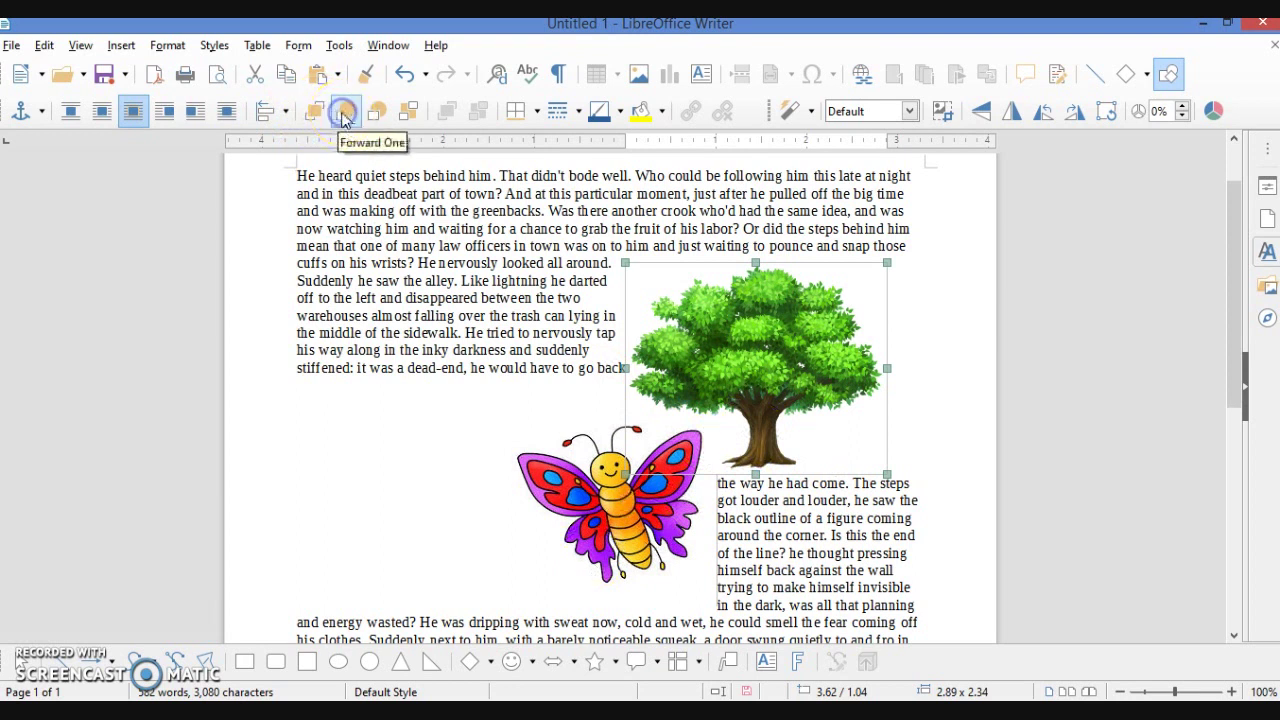
{"action": "left_click", "coordinate": [374, 113]}
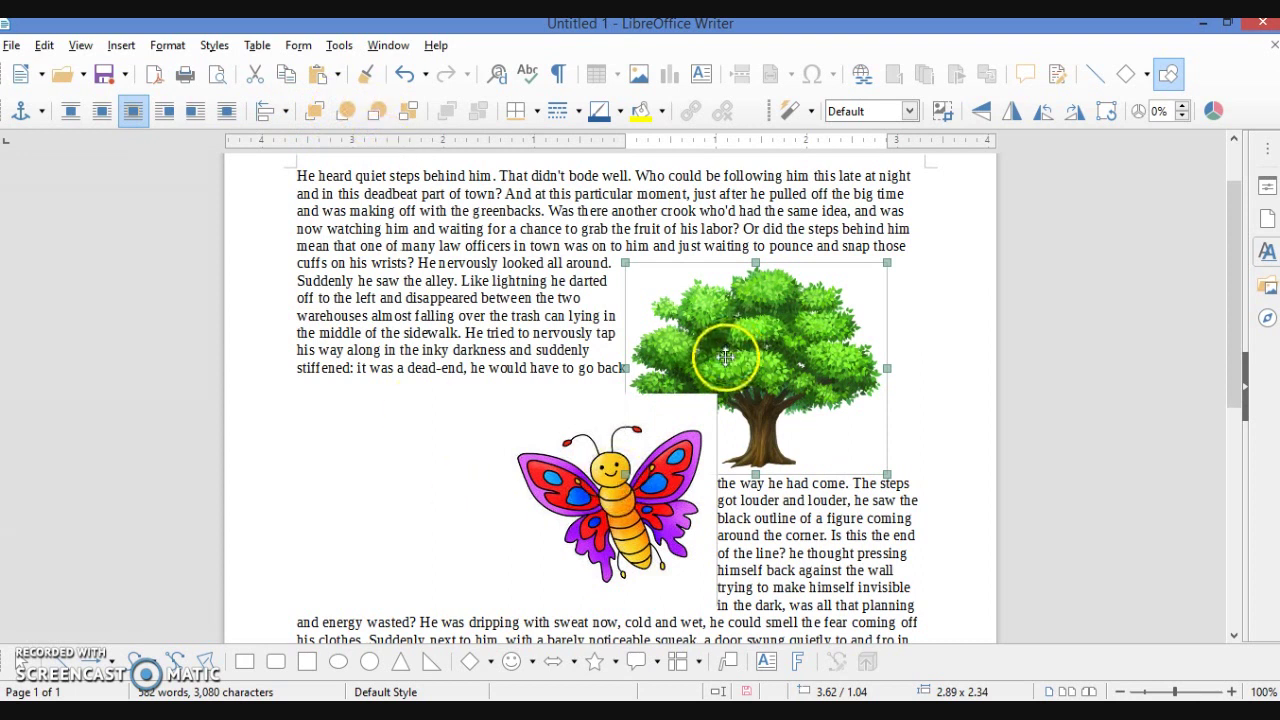
{"action": "left_click", "coordinate": [410, 112]}
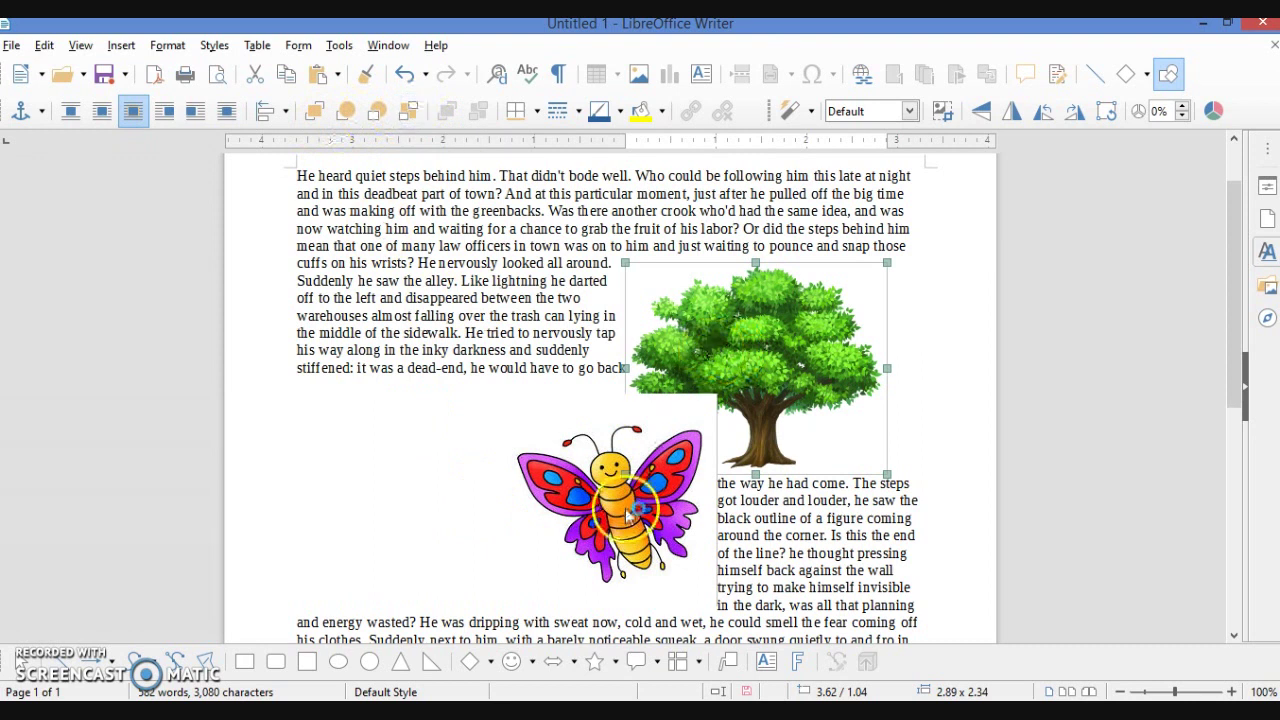
- Bring the butterfly image to the front, then send it back one level behind the tree
{"action": "left_click", "coordinate": [608, 505]}
{"action": "left_click", "coordinate": [316, 113]}
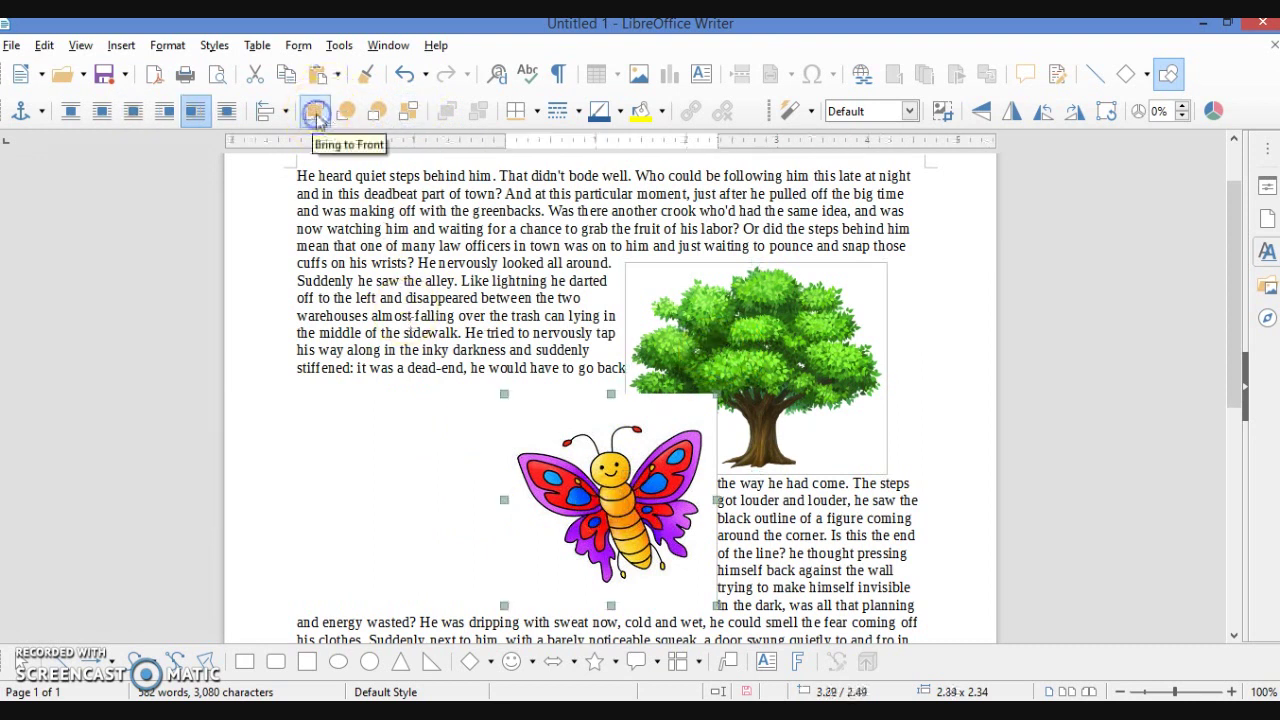
{"action": "left_click", "coordinate": [377, 114]}
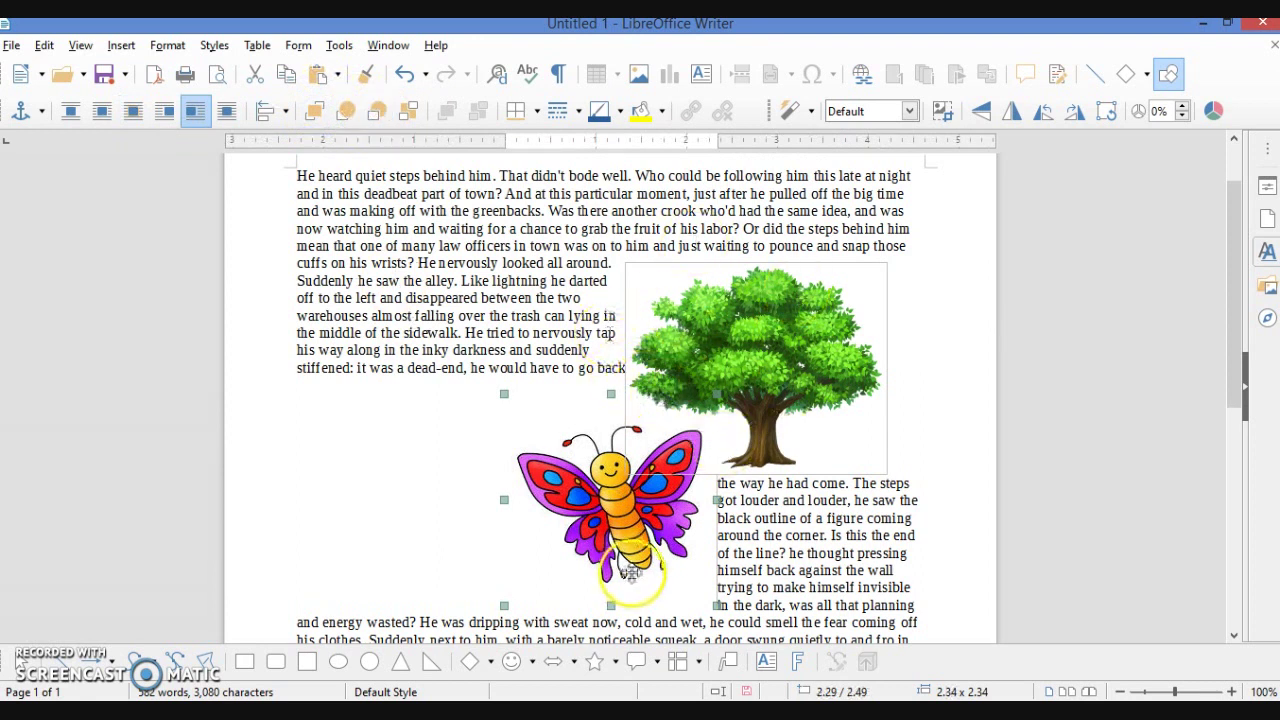
- Send the tree image back one level behind the butterfly and move the butterfly left, clear of the tree
{"action": "left_click", "coordinate": [668, 528]}
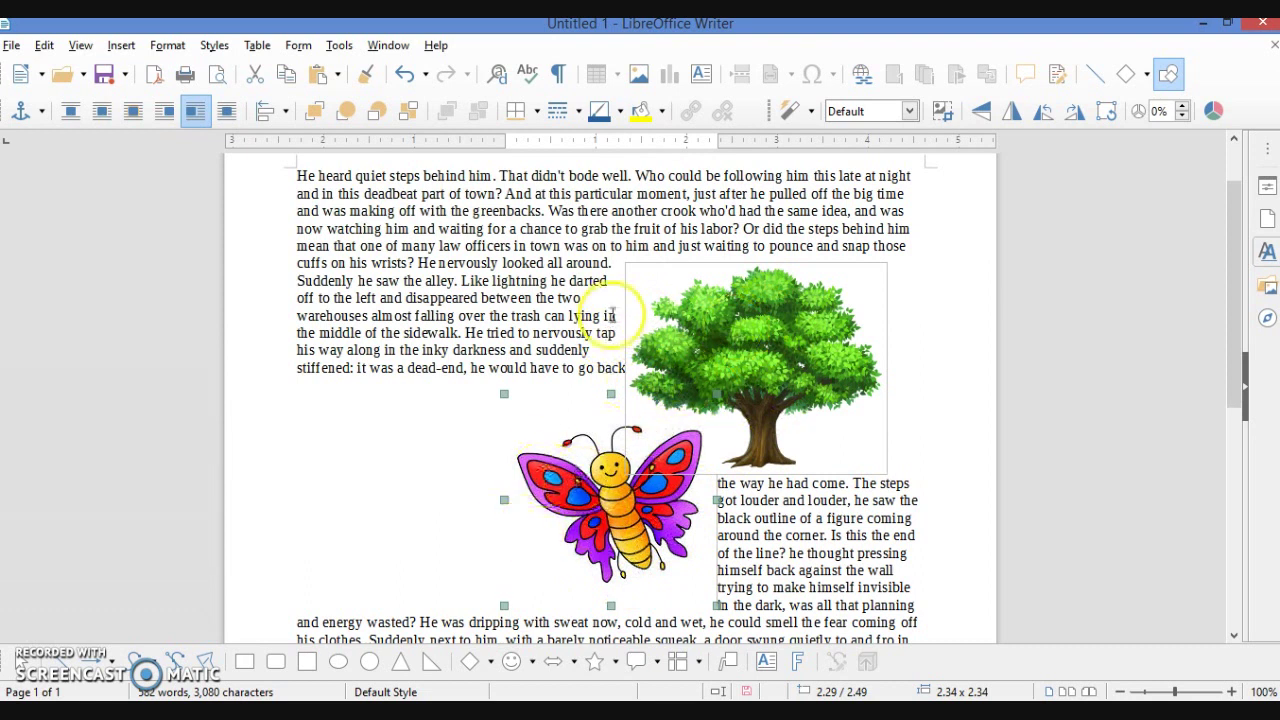
{"action": "left_click_drag", "start_coordinate": [611, 390], "coordinate": [586, 455]}
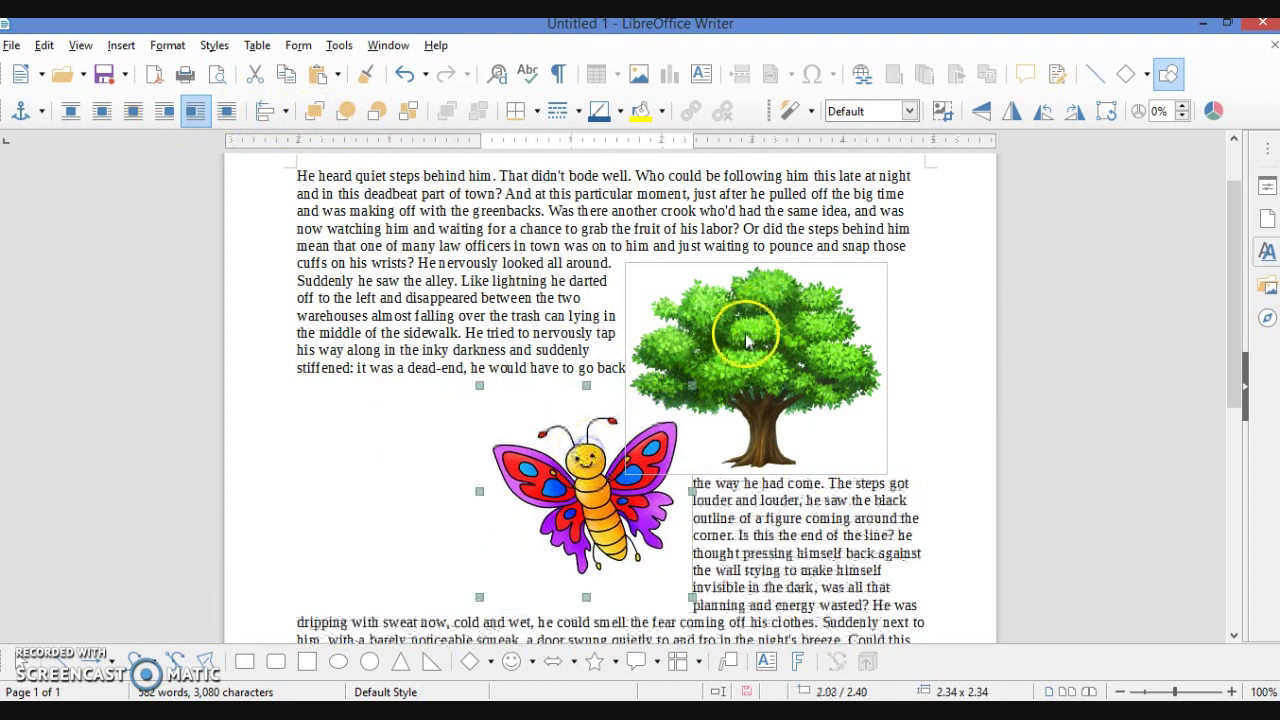
{"action": "left_click", "coordinate": [675, 383]}
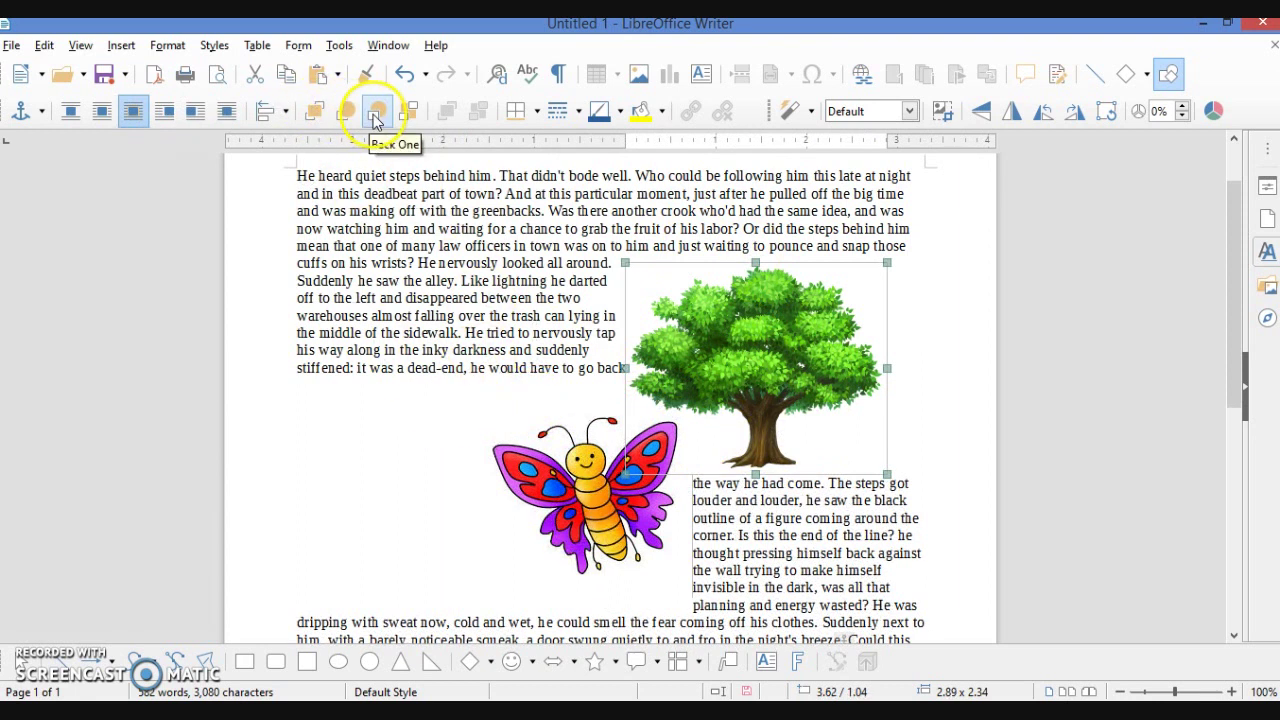
{"action": "left_click", "coordinate": [375, 113]}
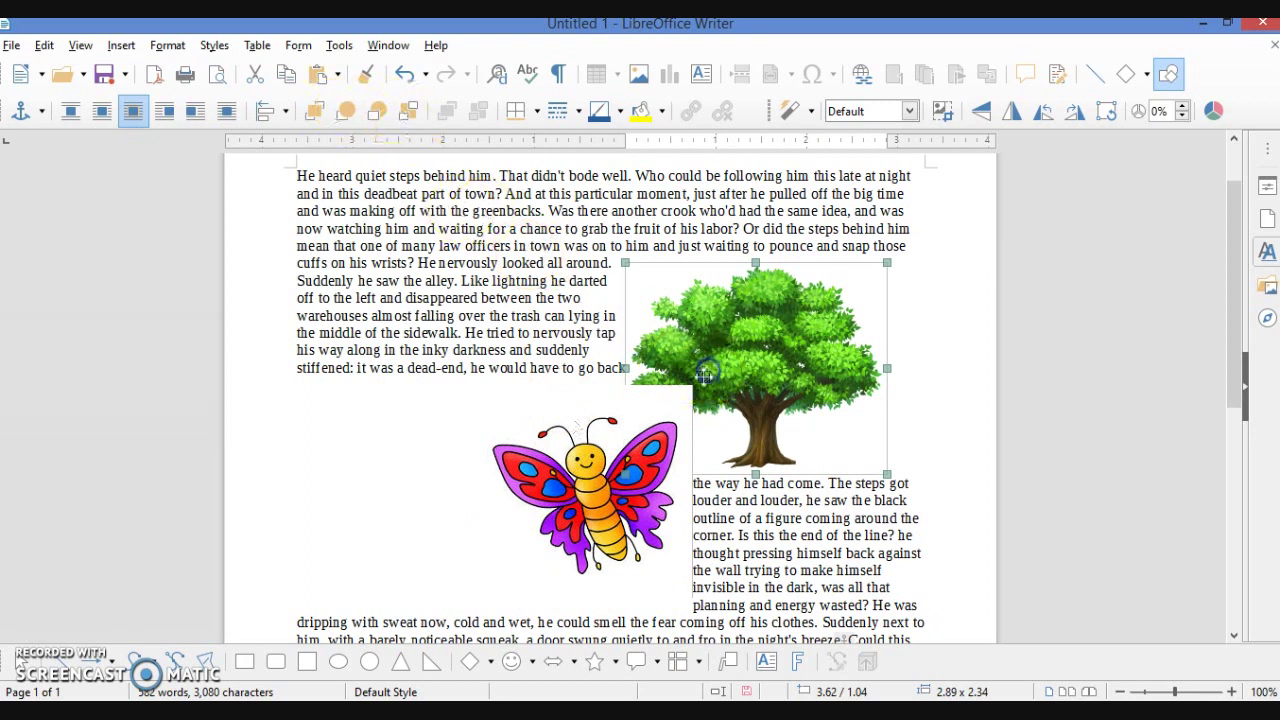
{"action": "left_click_drag", "start_coordinate": [598, 495], "coordinate": [473, 505]}
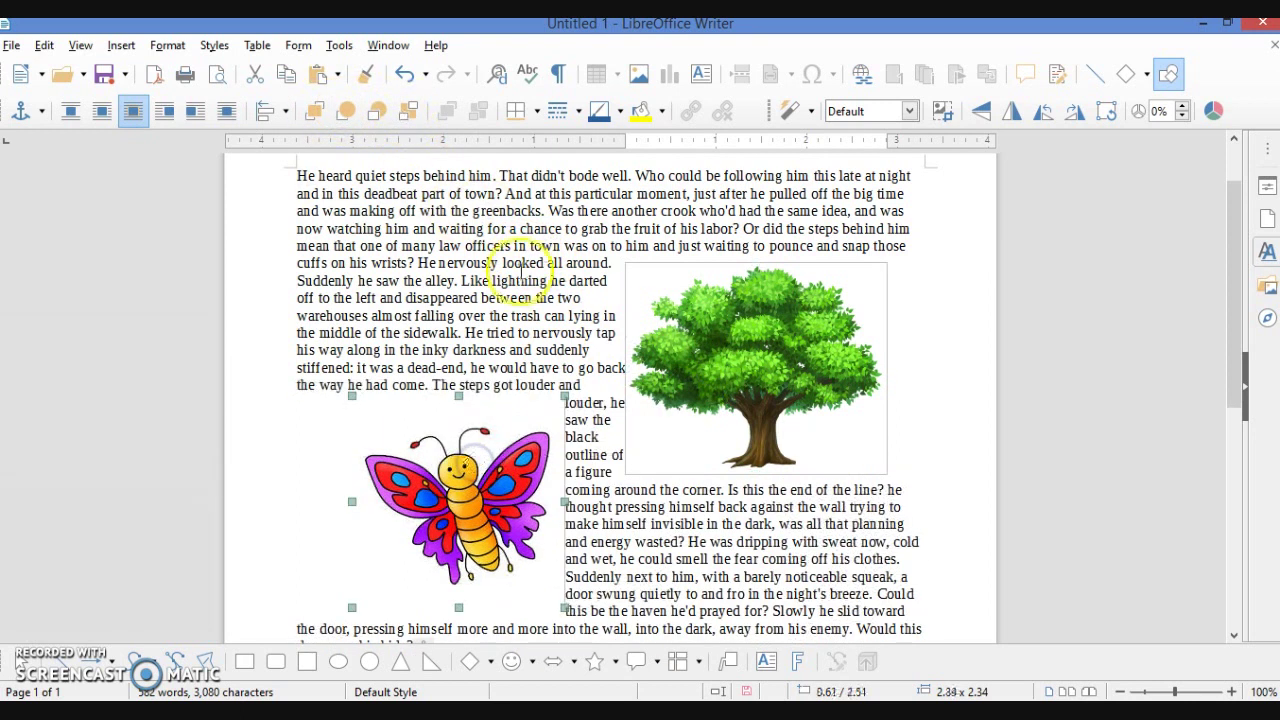
- Add a box border on all four sides of the butterfly image
{"action": "left_click", "coordinate": [660, 335]}
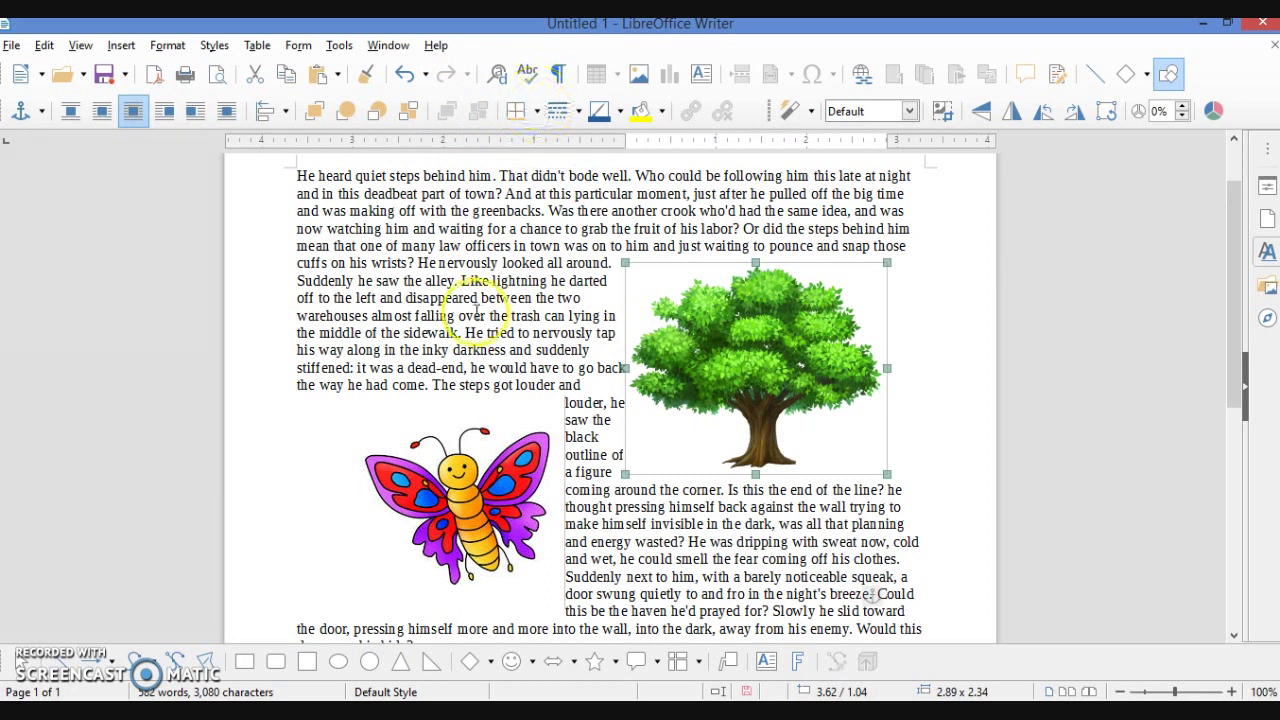
{"action": "left_click", "coordinate": [468, 418]}
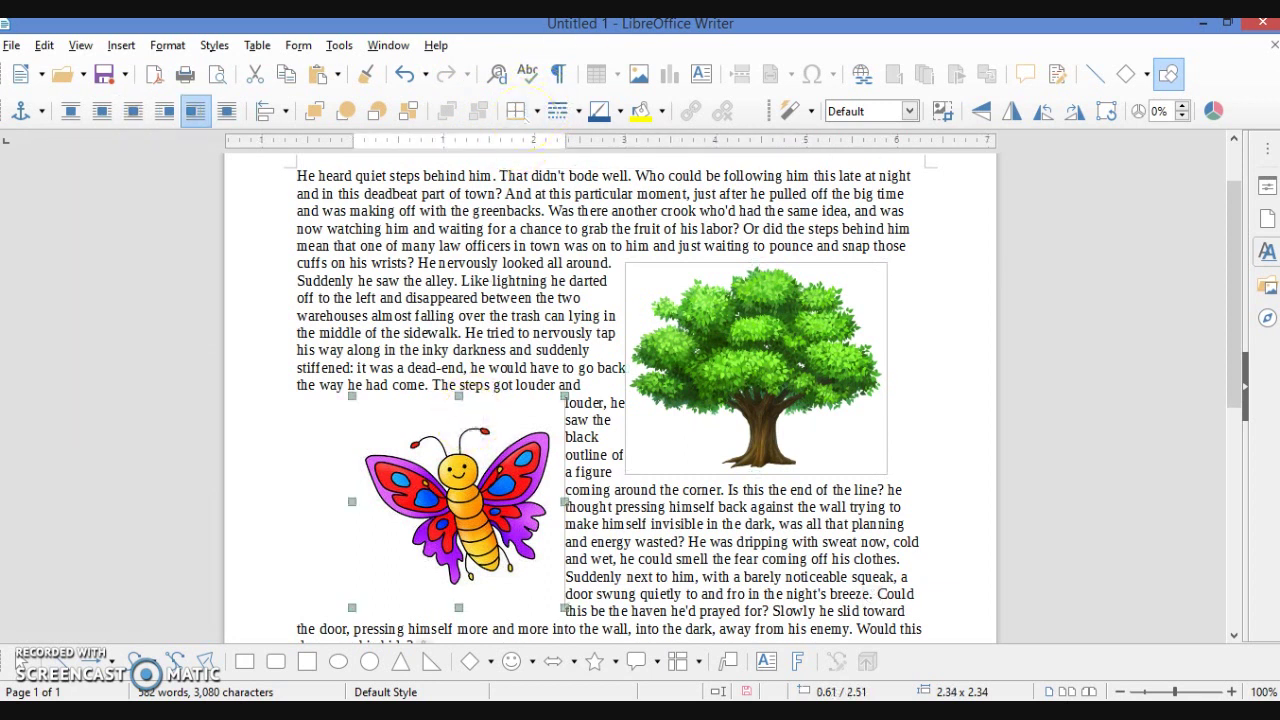
{"action": "left_click", "coordinate": [537, 111]}
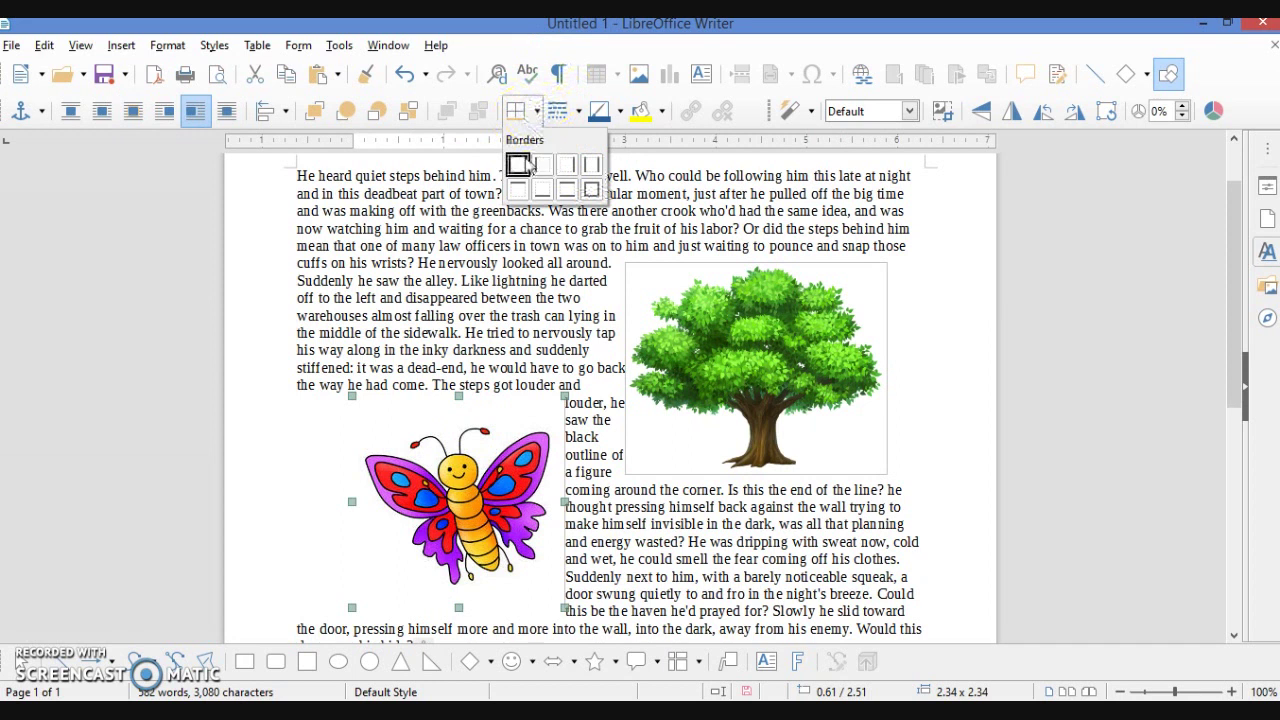
{"action": "left_click", "coordinate": [591, 191]}
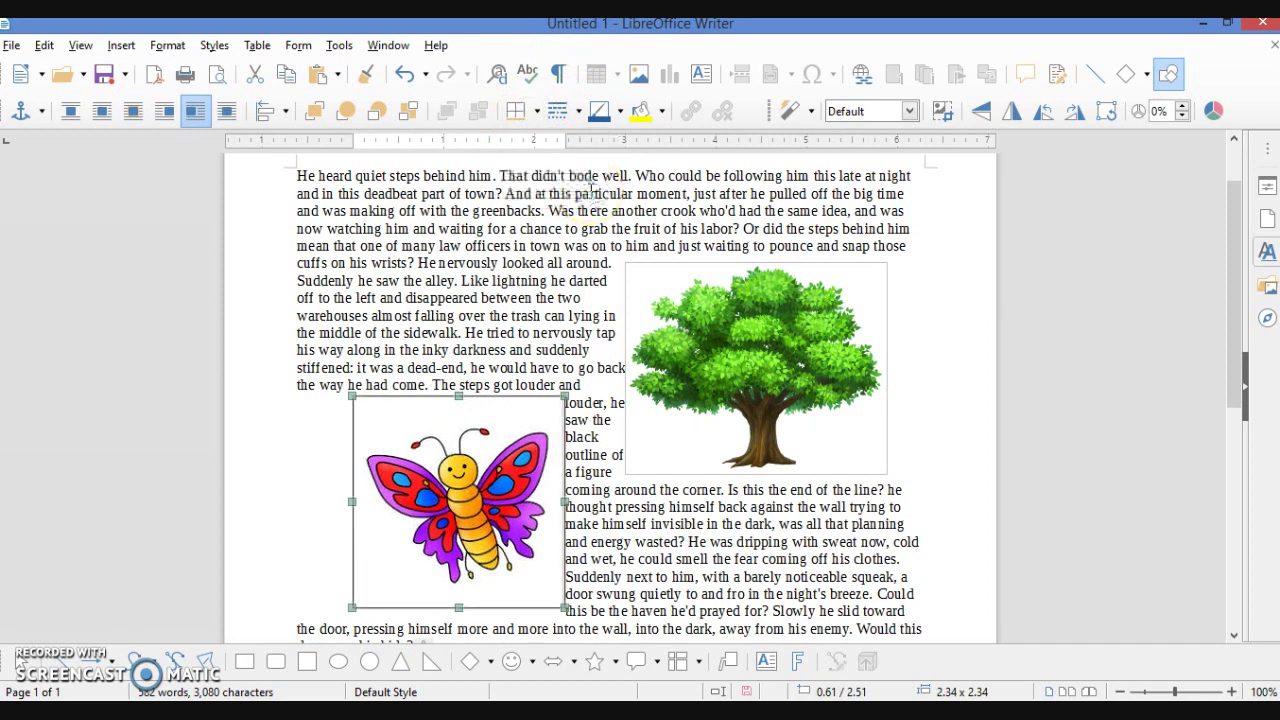
- Set the butterfly image's border to a thick double-line style and colour it red
{"action": "left_click", "coordinate": [578, 111]}
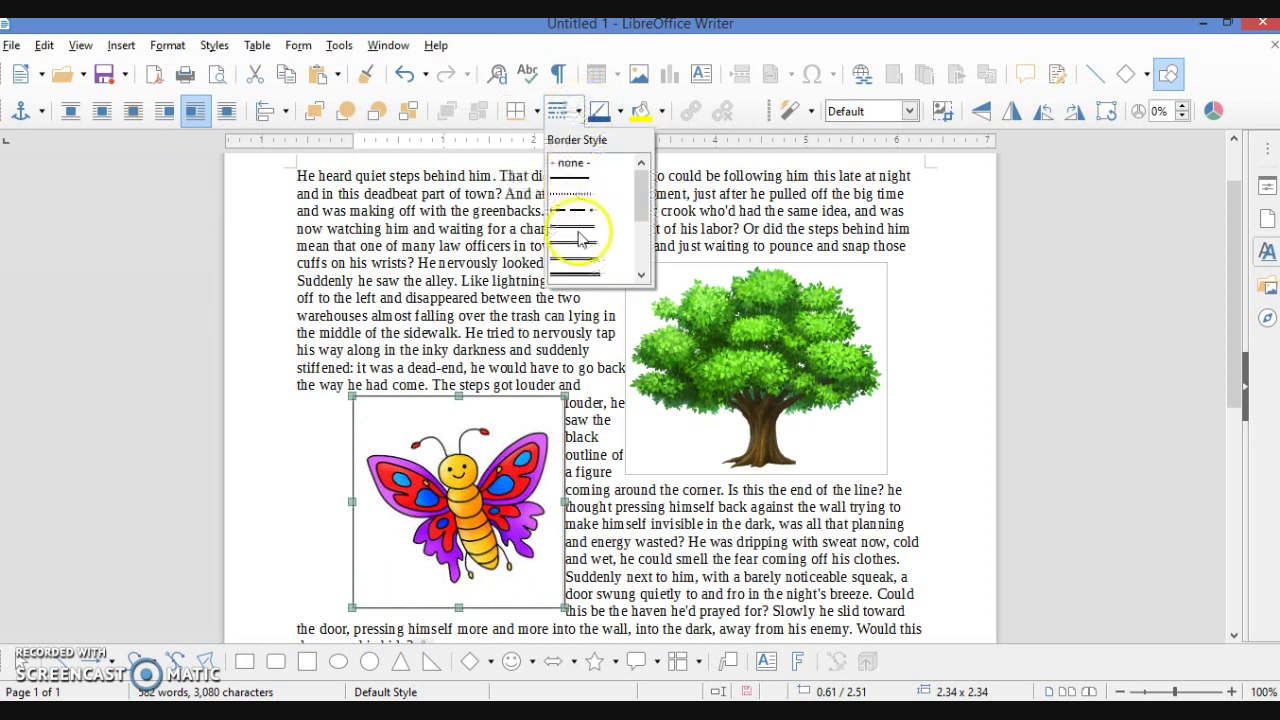
{"action": "left_click", "coordinate": [581, 276]}
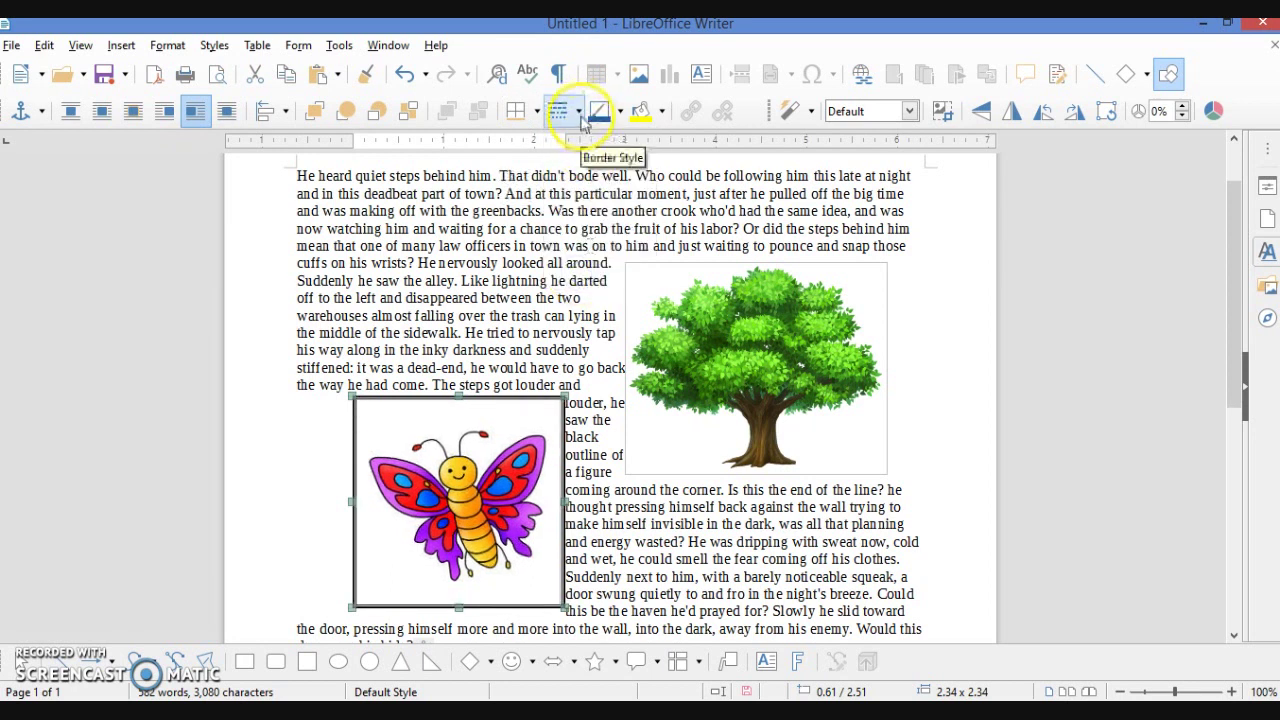
{"action": "left_click", "coordinate": [620, 114]}
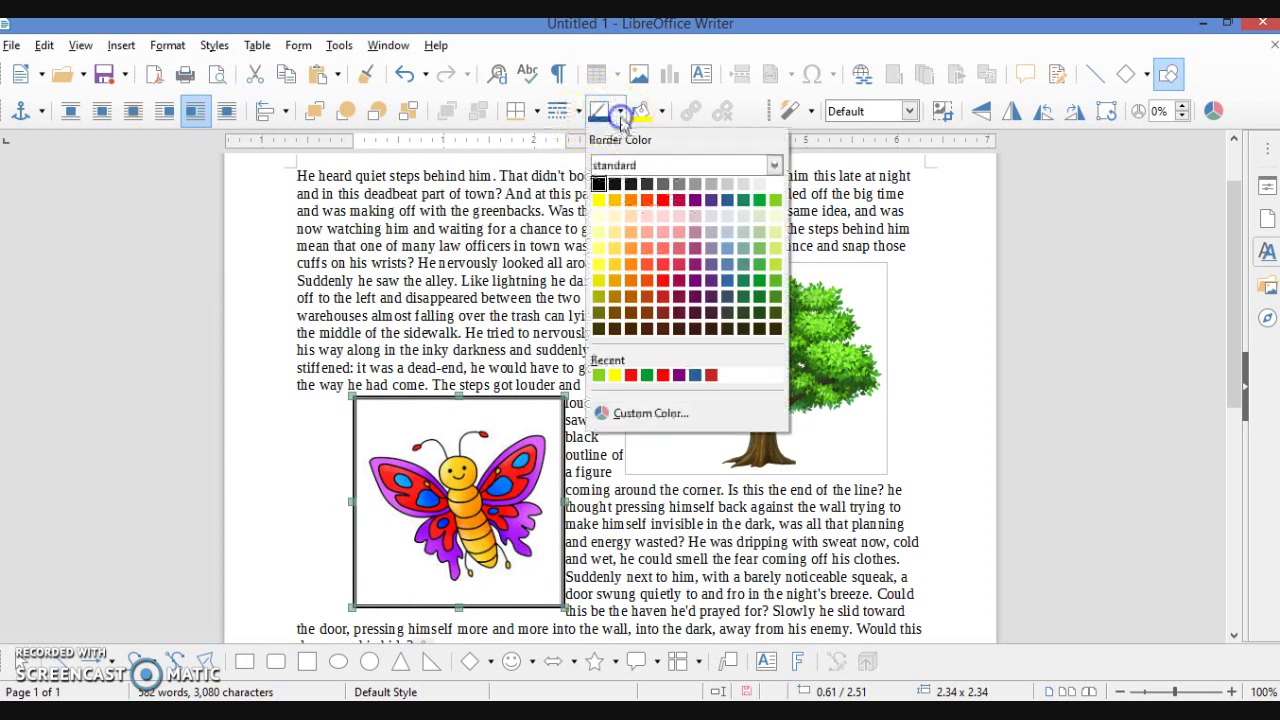
{"action": "left_click", "coordinate": [660, 199]}
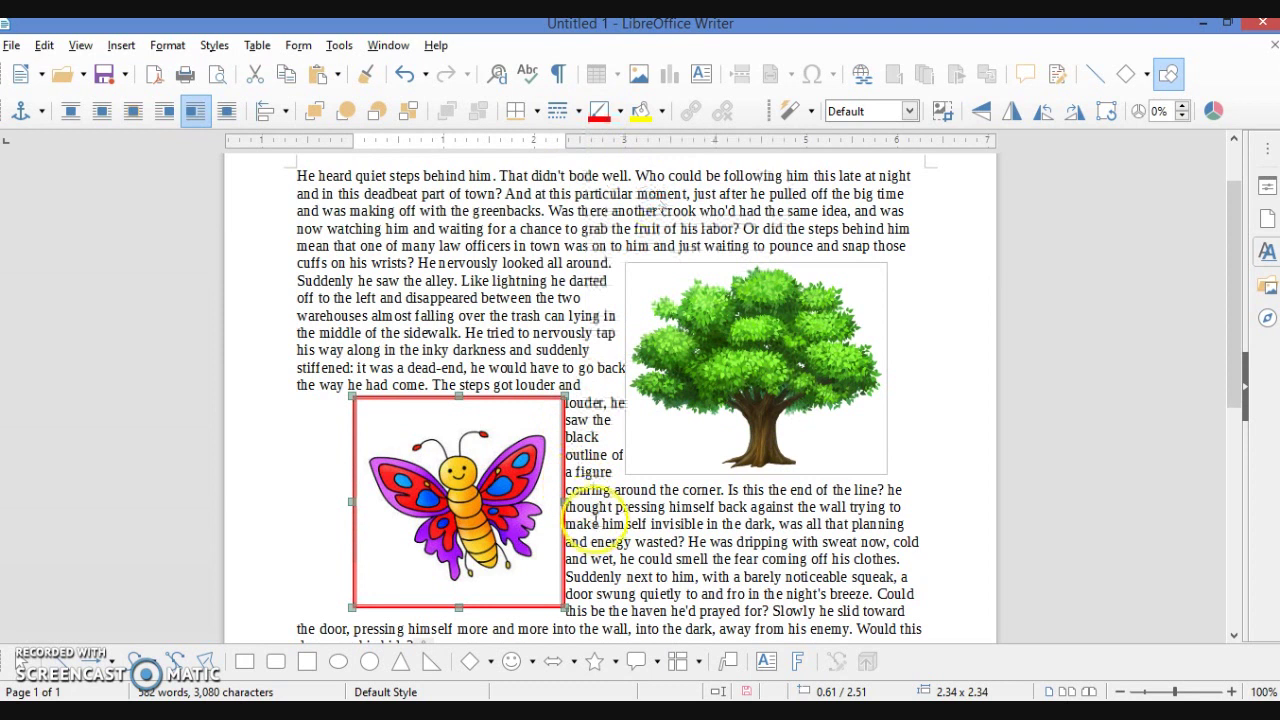
- Set the butterfly image's background colour to yellow
{"action": "left_click", "coordinate": [666, 114]}
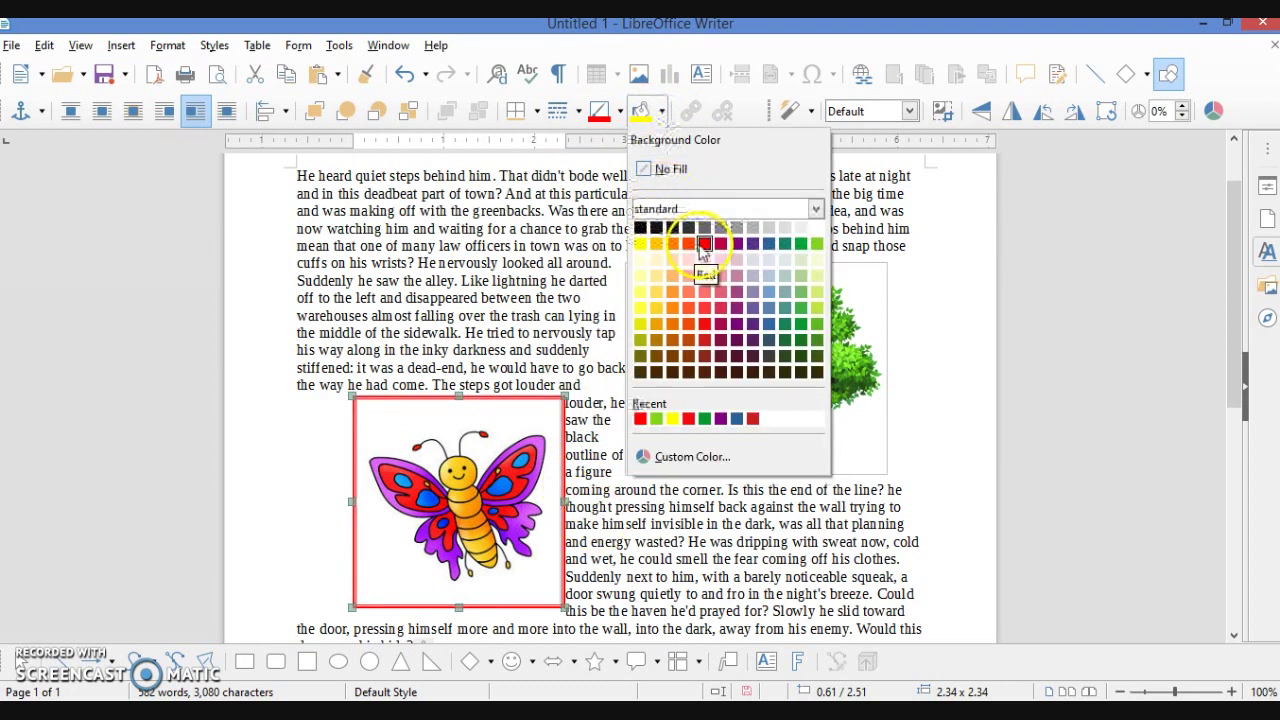
{"action": "left_click", "coordinate": [646, 245]}
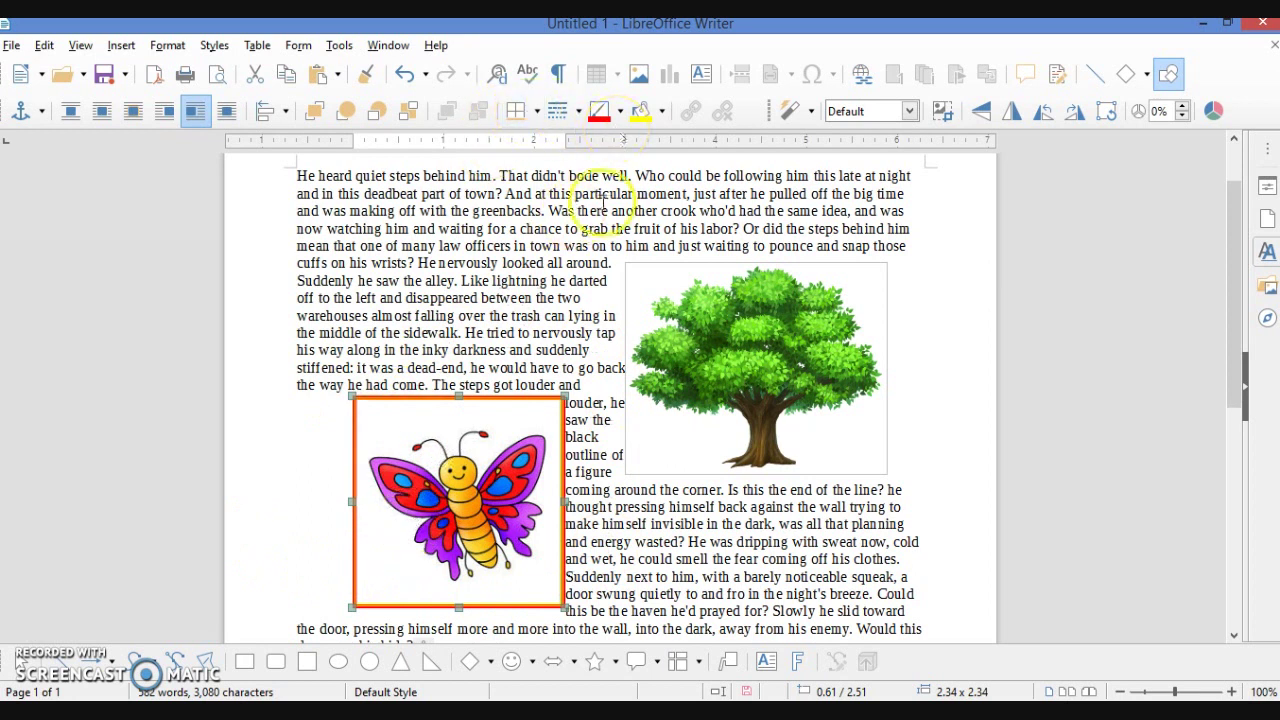
- Add a box border on all four sides of the tree image
{"action": "left_click", "coordinate": [718, 310]}
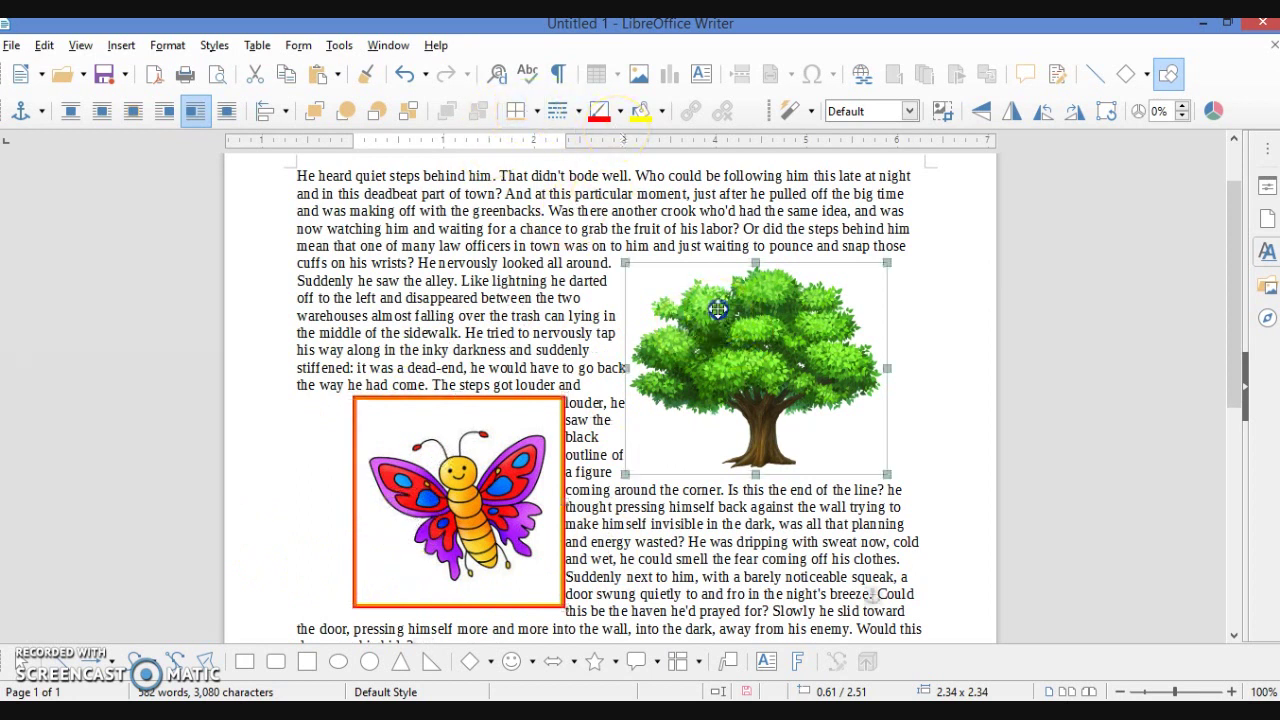
{"action": "left_click", "coordinate": [530, 111]}
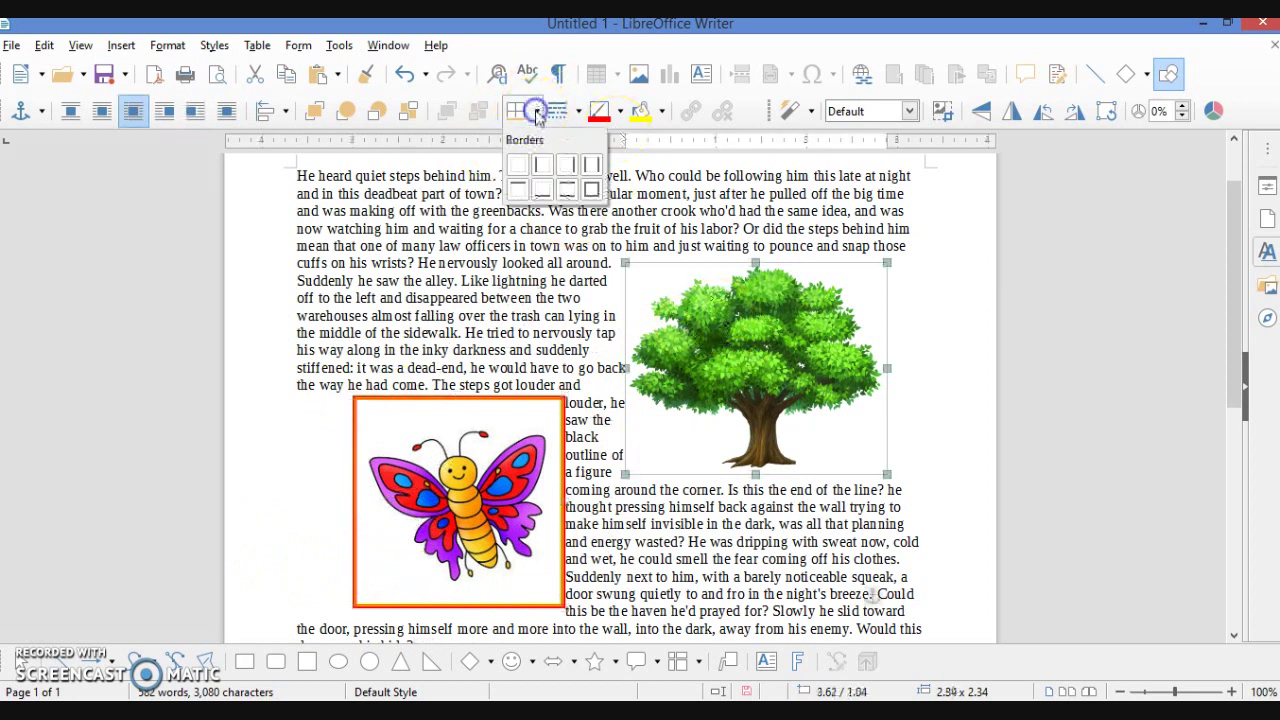
{"action": "left_click", "coordinate": [592, 190]}
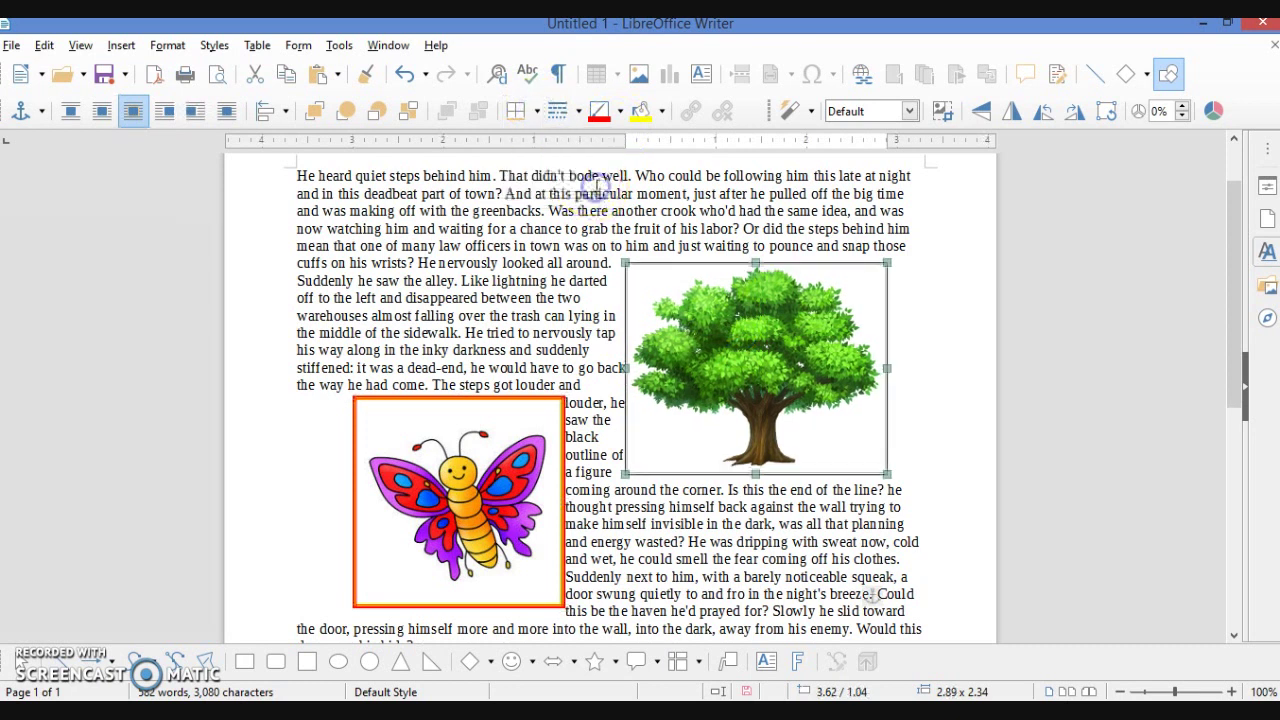
- Set the tree image's border to a double-line style and colour it teal
{"action": "left_click", "coordinate": [578, 111]}
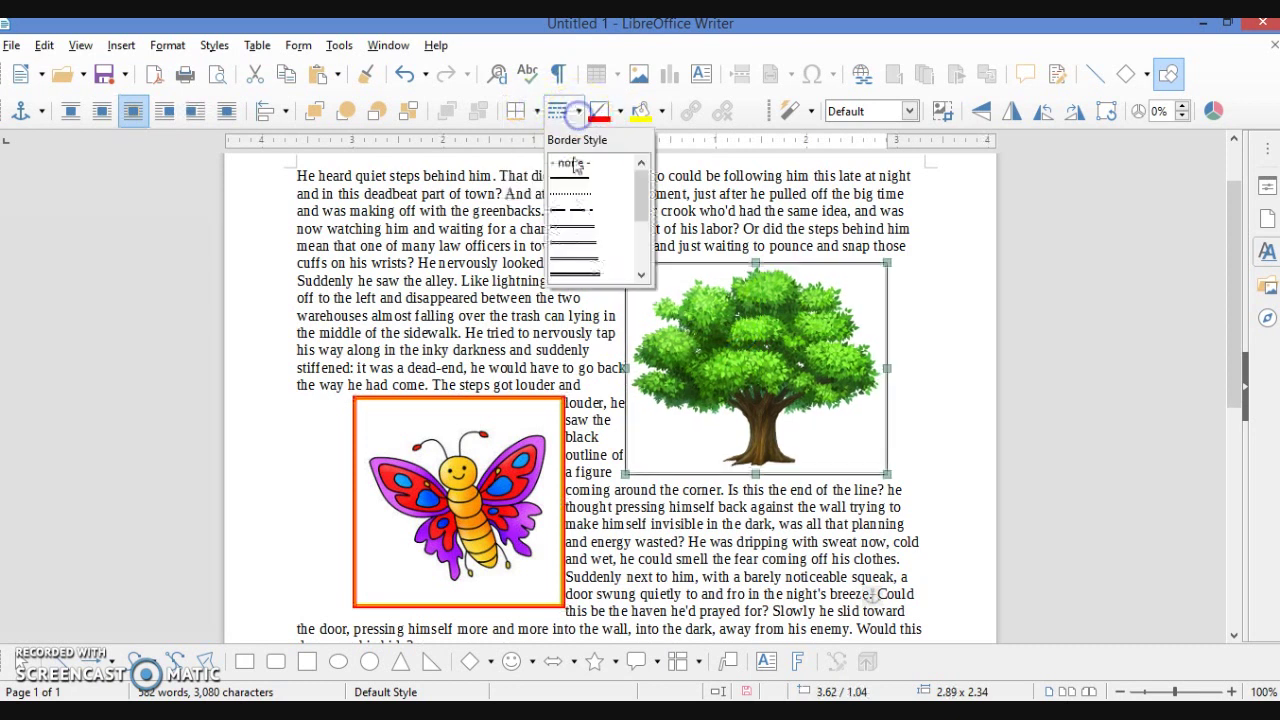
{"action": "left_click", "coordinate": [580, 224]}
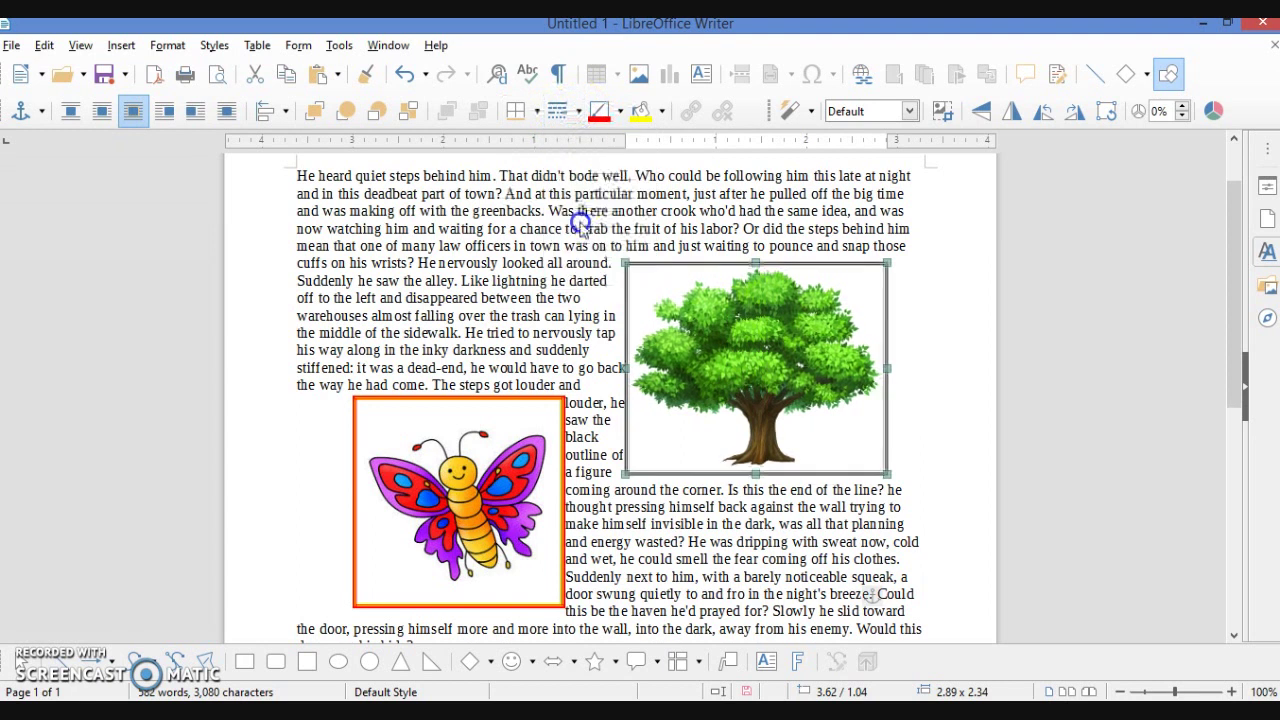
{"action": "left_click", "coordinate": [619, 111]}
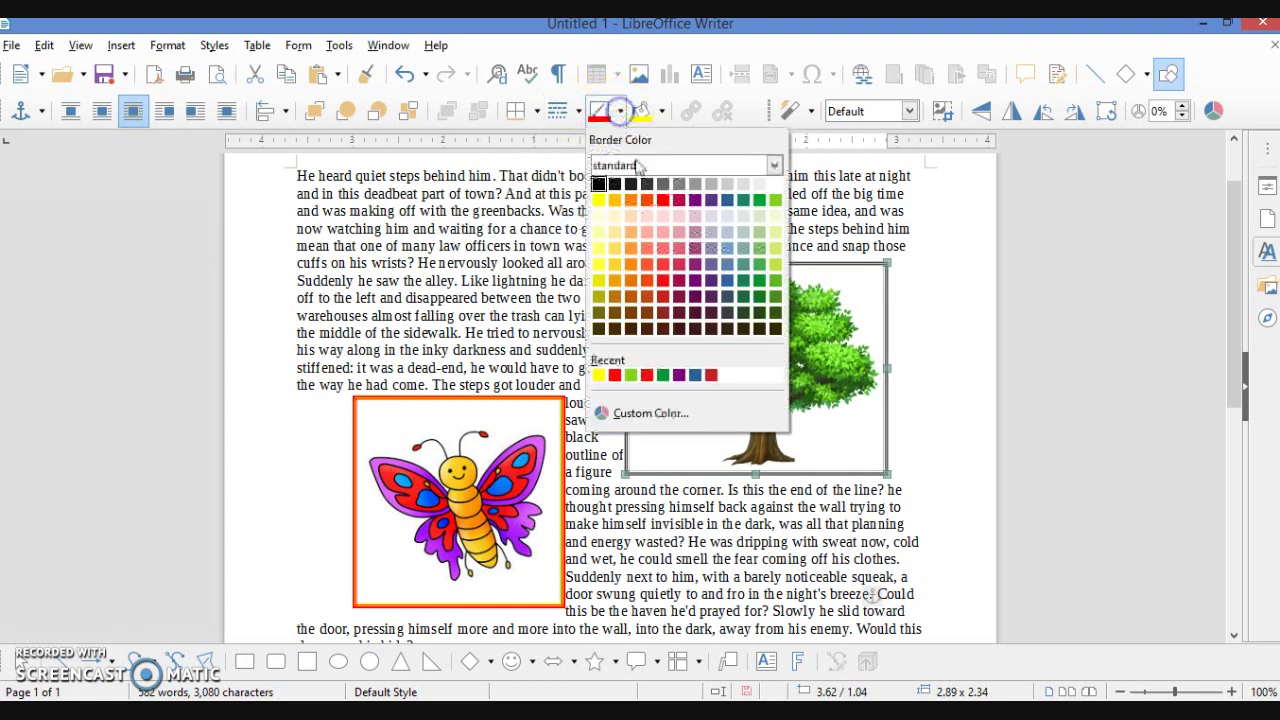
{"action": "left_click", "coordinate": [744, 200]}
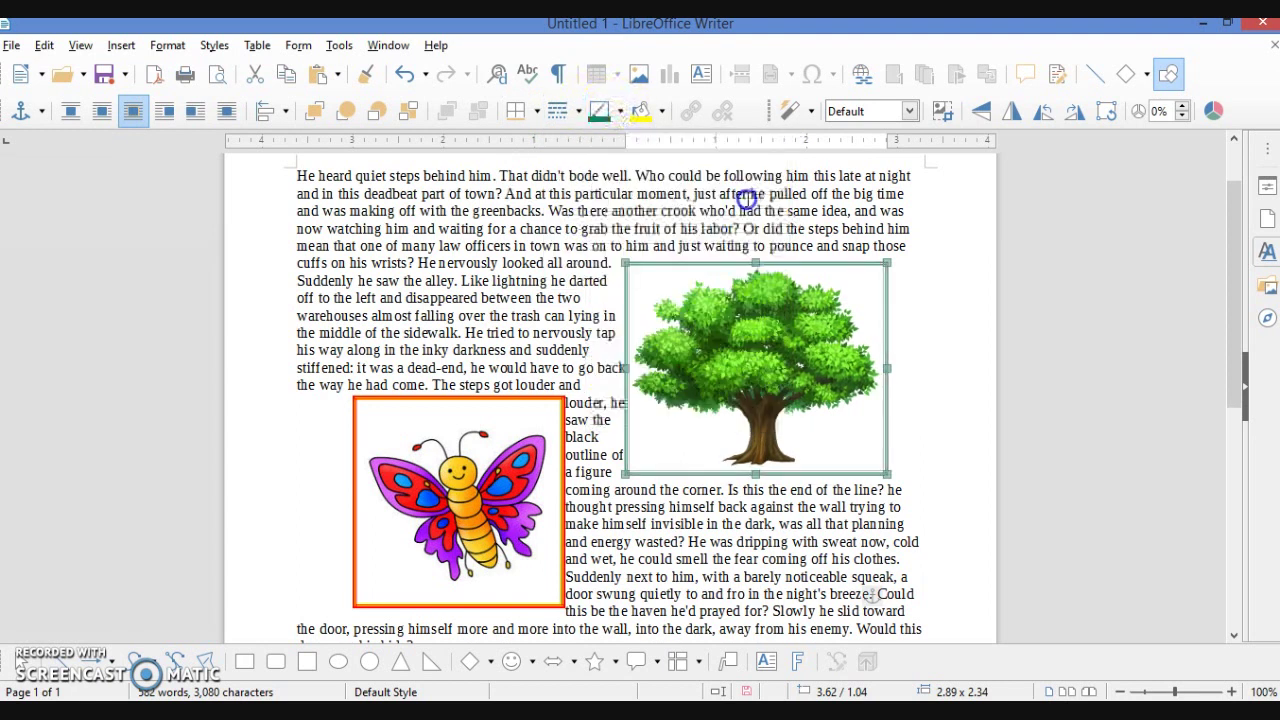
- Fill the tree image's background with a red shade and deselect the image
{"action": "left_click", "coordinate": [660, 111]}
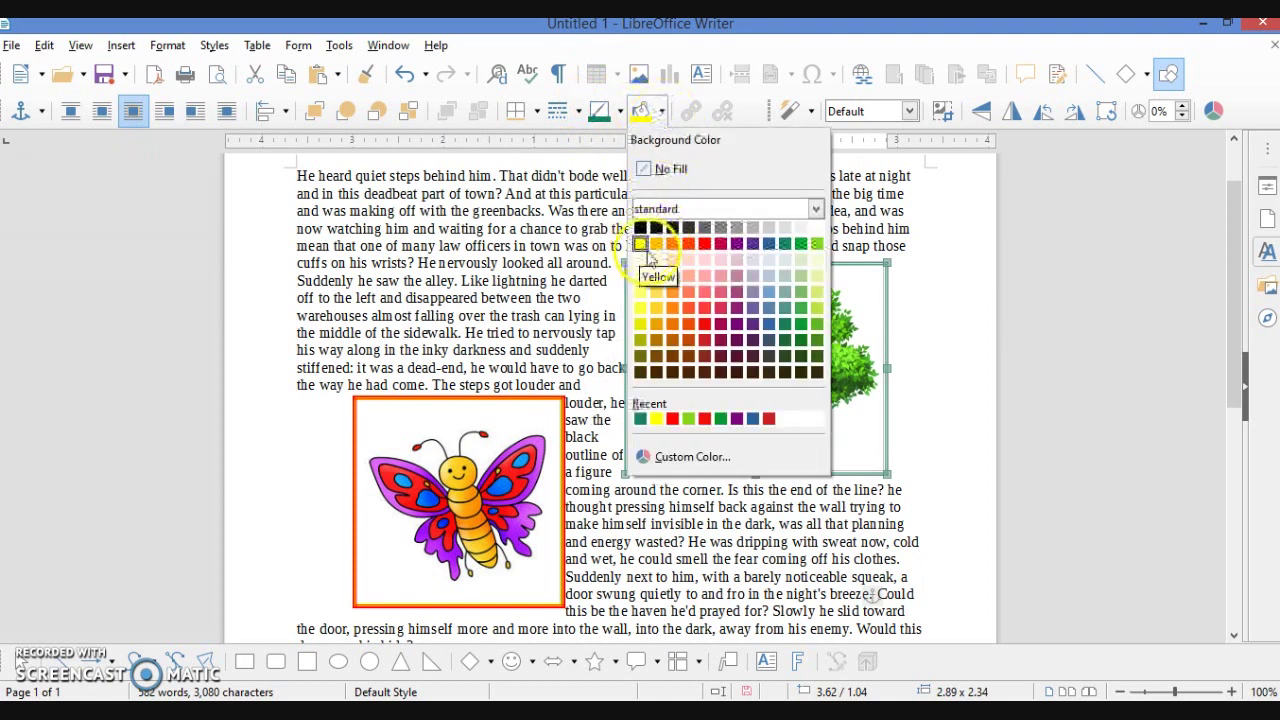
{"action": "left_click", "coordinate": [703, 310]}
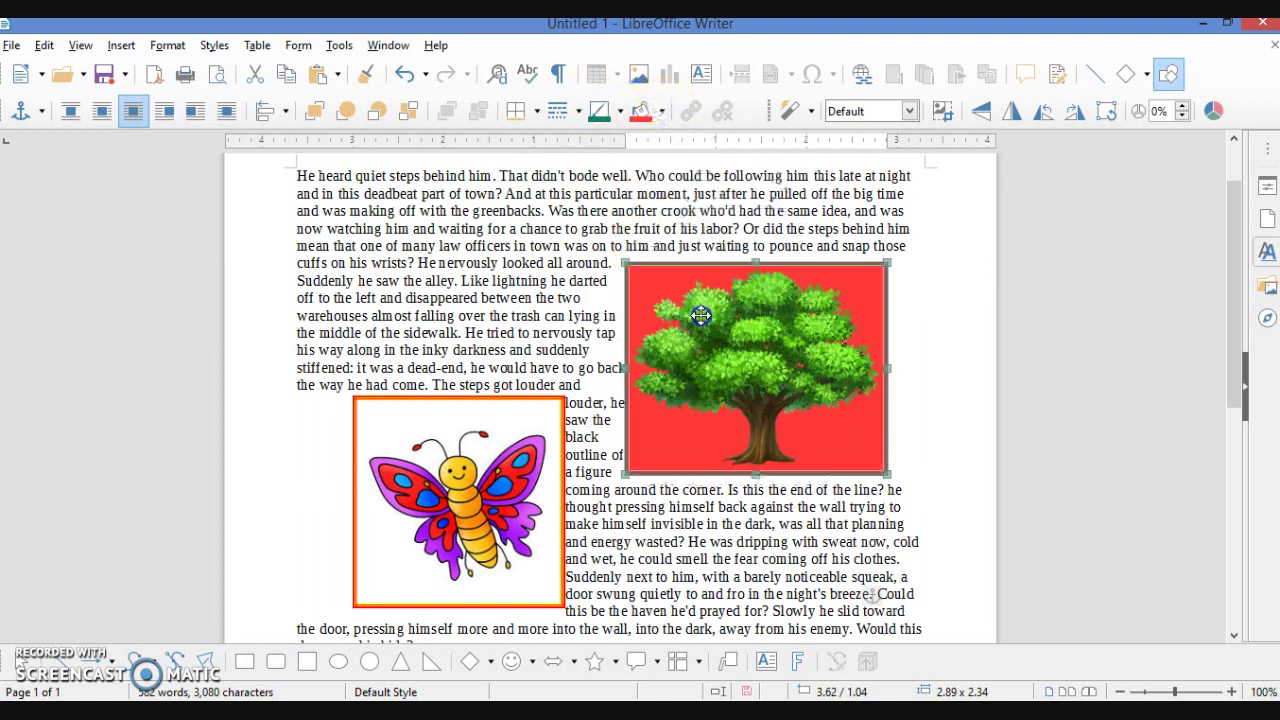
{"action": "left_click", "coordinate": [952, 320]}
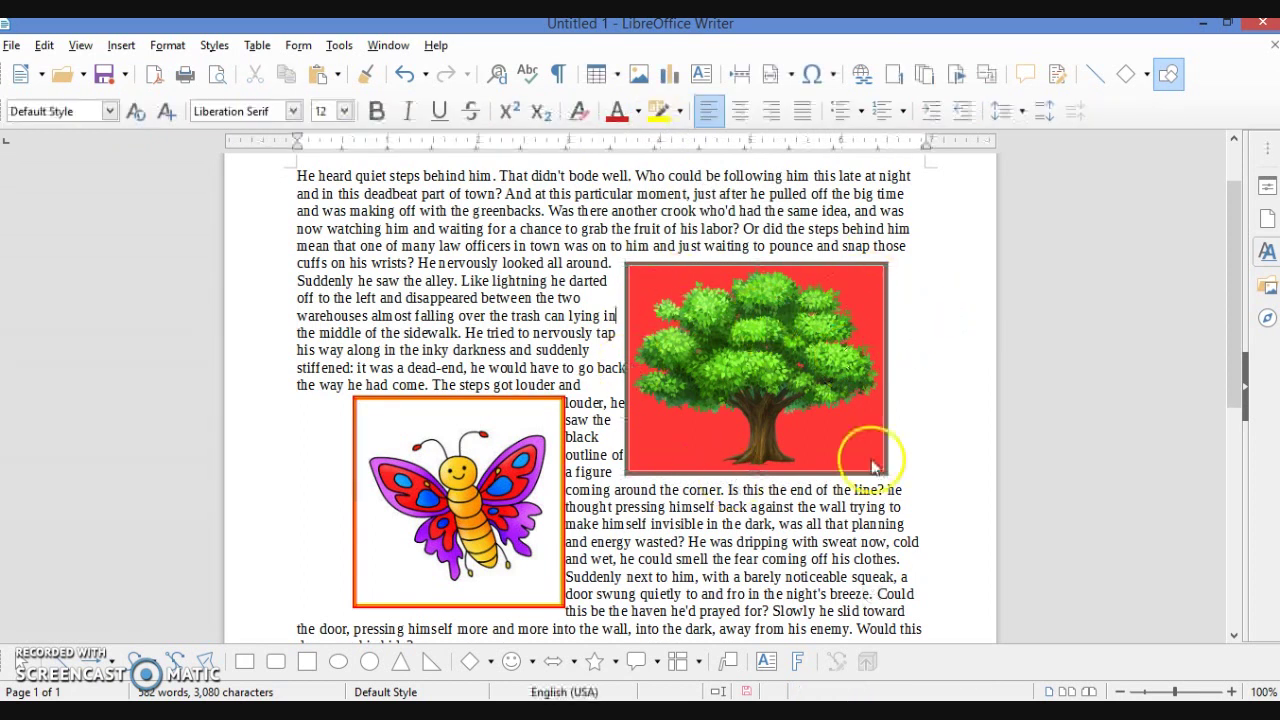
- Try the Invert filter on the tree image, then undo it
{"action": "left_click", "coordinate": [738, 323]}
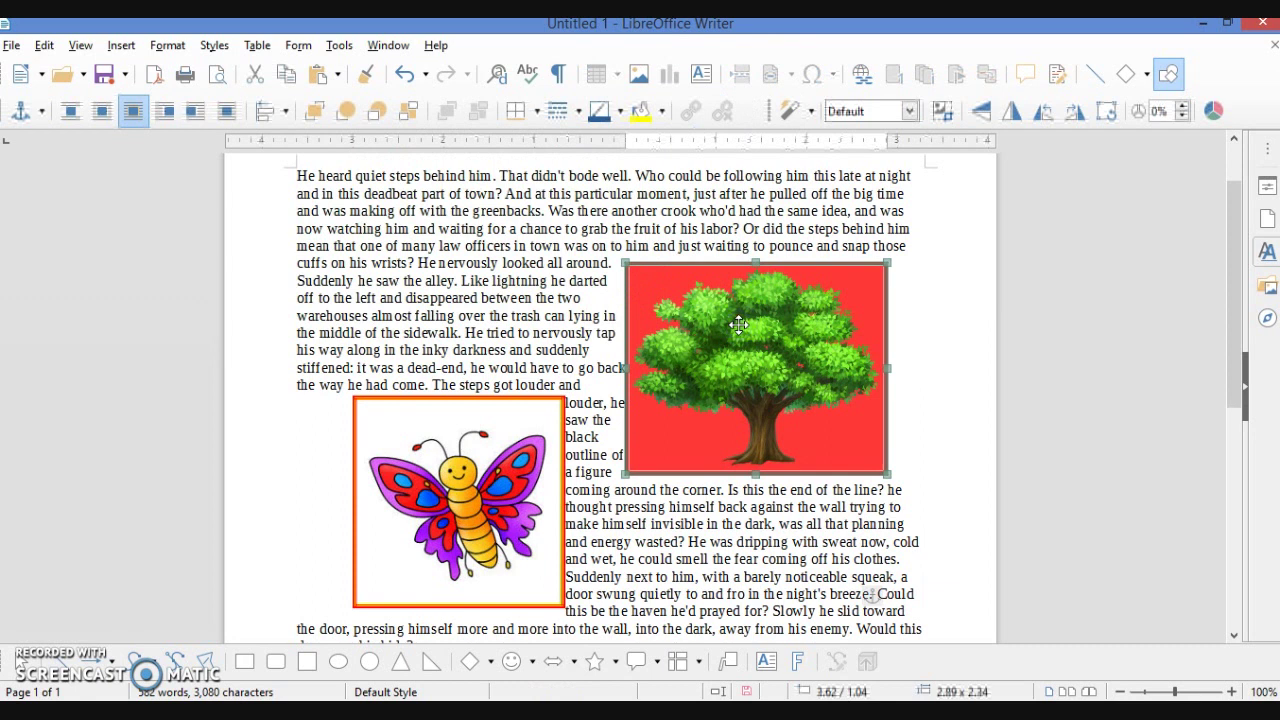
{"action": "left_click", "coordinate": [812, 112]}
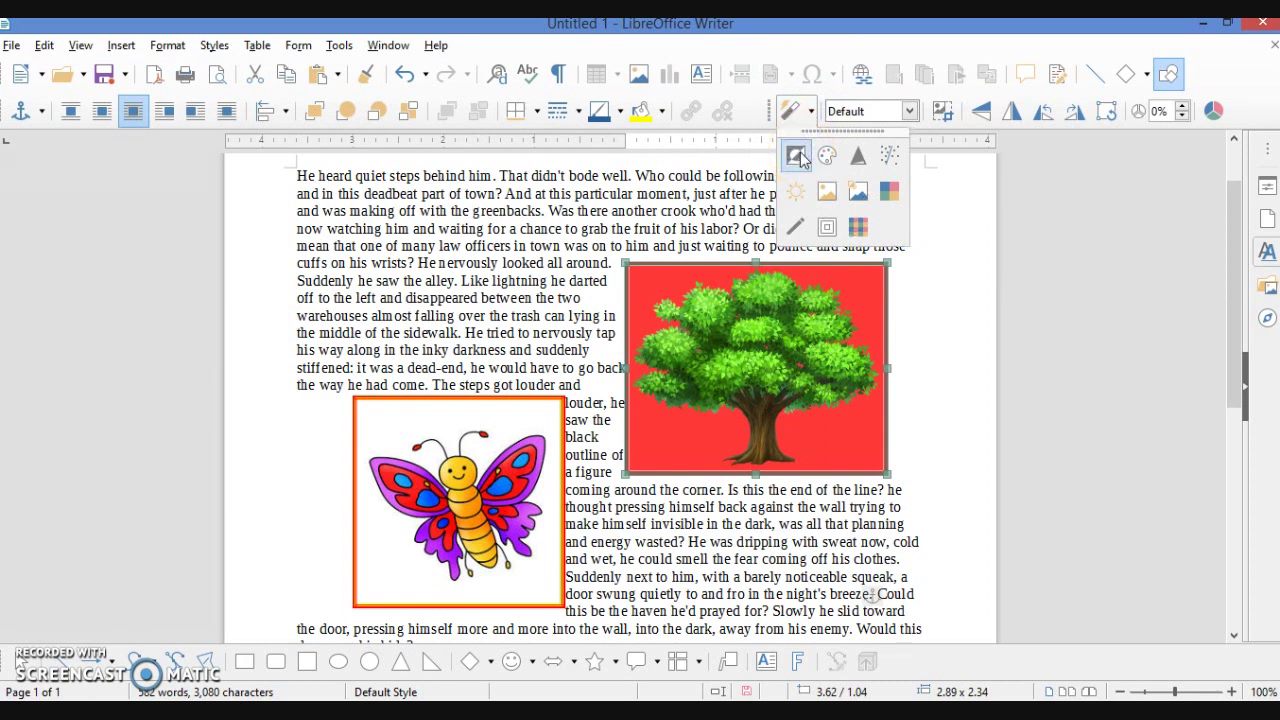
{"action": "left_click", "coordinate": [750, 343]}
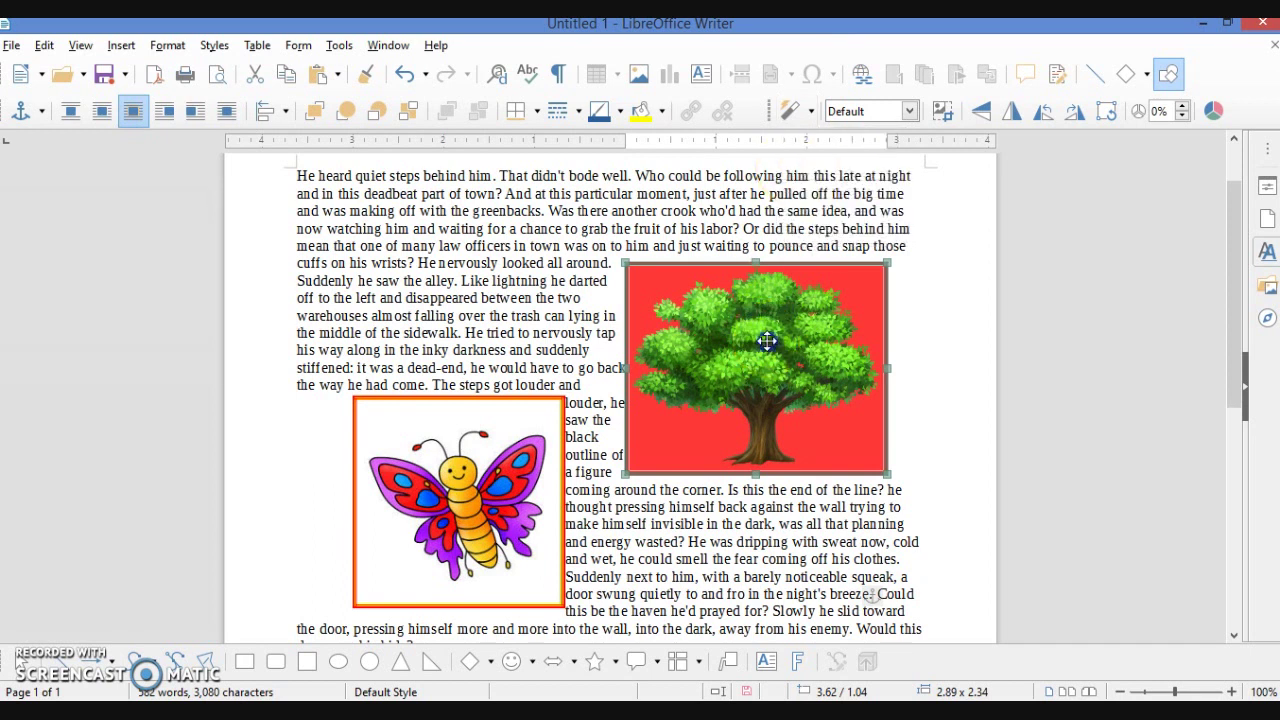
{"action": "left_click", "coordinate": [813, 111]}
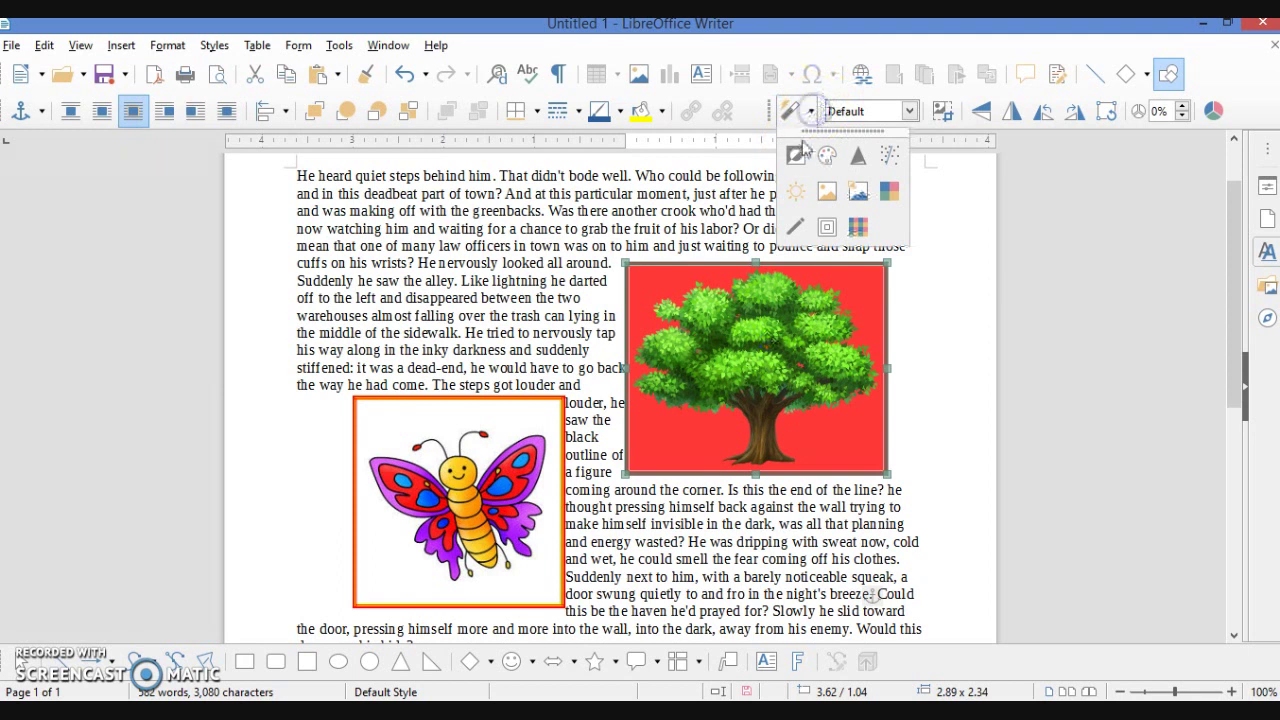
{"action": "left_click", "coordinate": [800, 158]}
{"action": "left_click", "coordinate": [800, 157]}
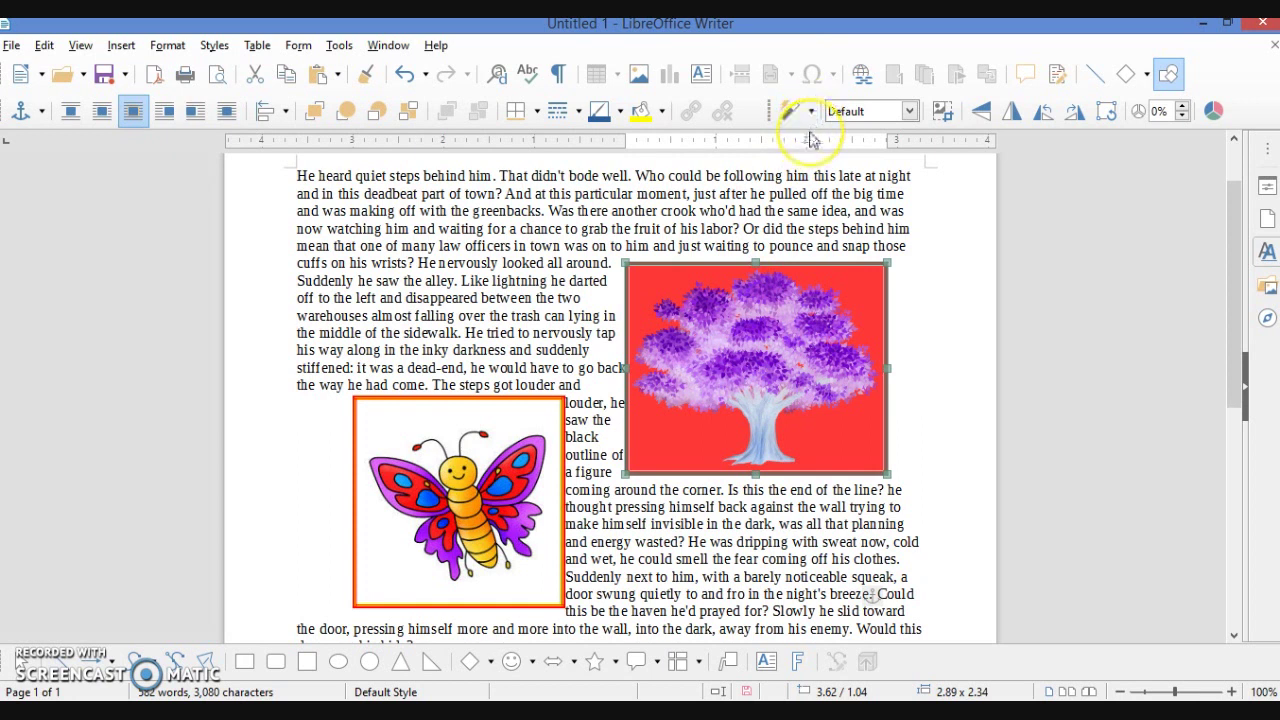
{"action": "key", "text": "ctrl+z"}
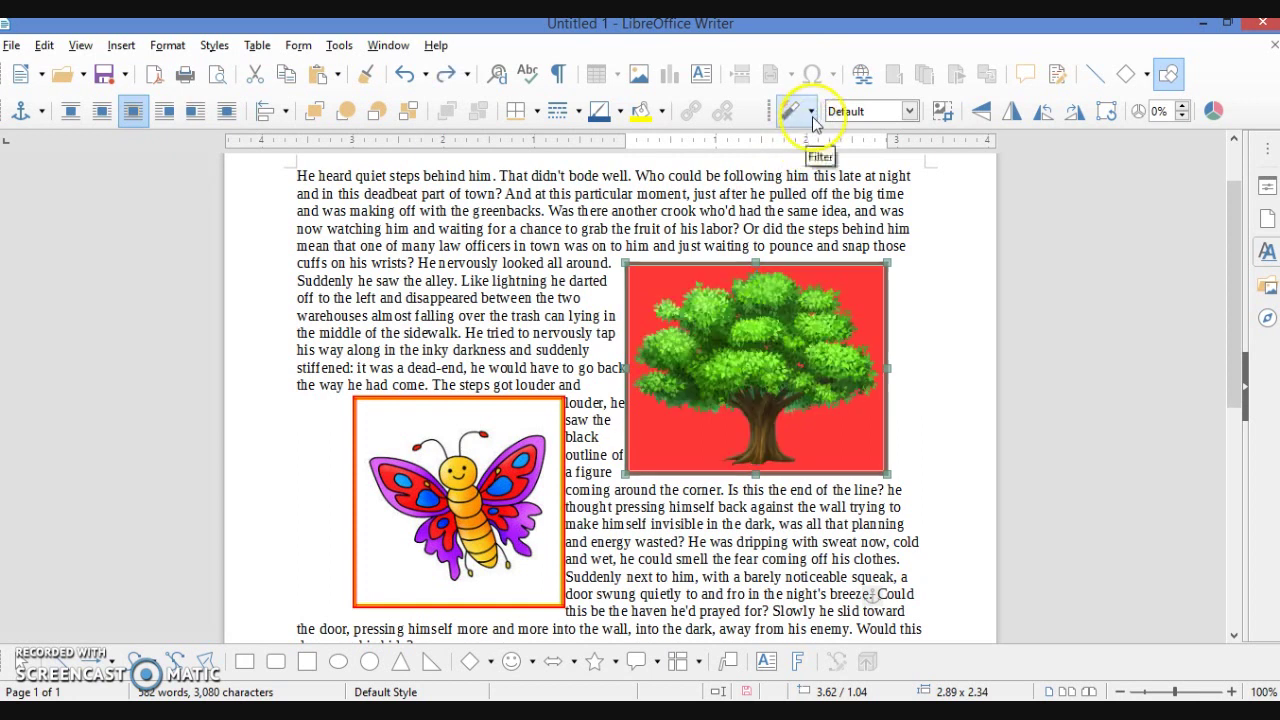
- Apply the Smooth filter to the tree image with a smooth radius of 0.7
{"action": "left_click", "coordinate": [810, 111]}
{"action": "left_click", "coordinate": [829, 157]}
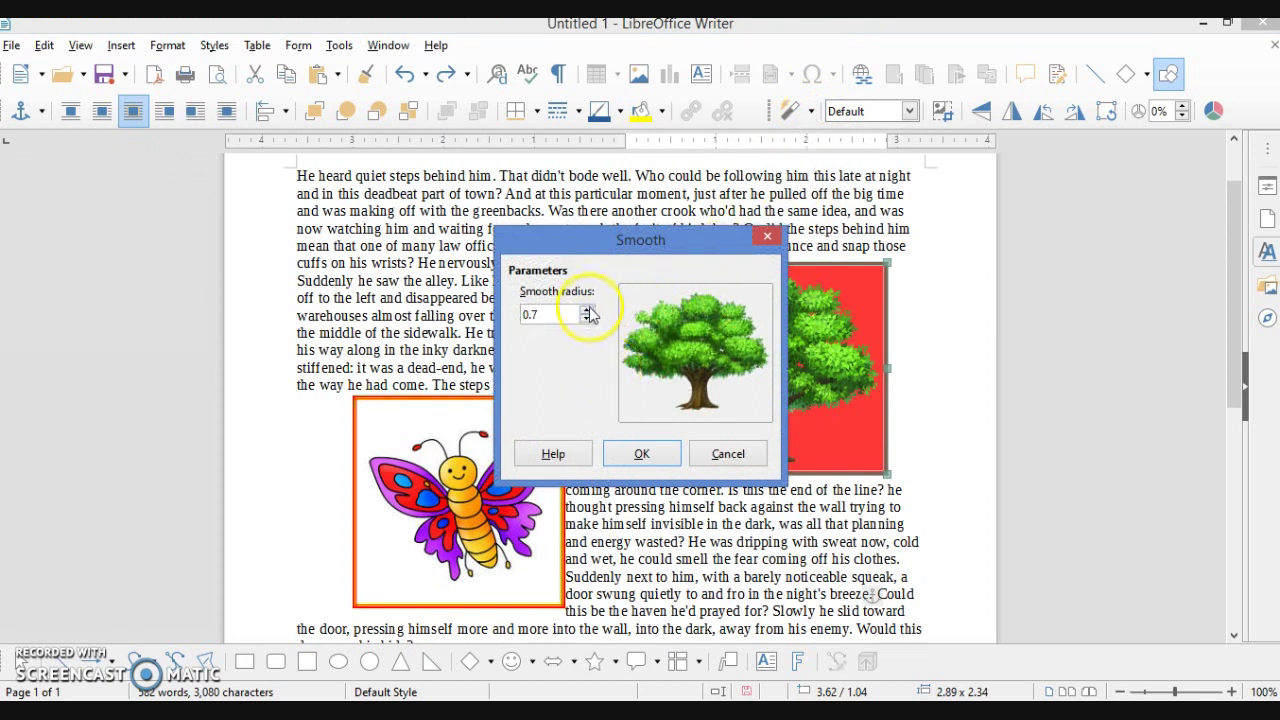
{"action": "left_click", "coordinate": [637, 455]}
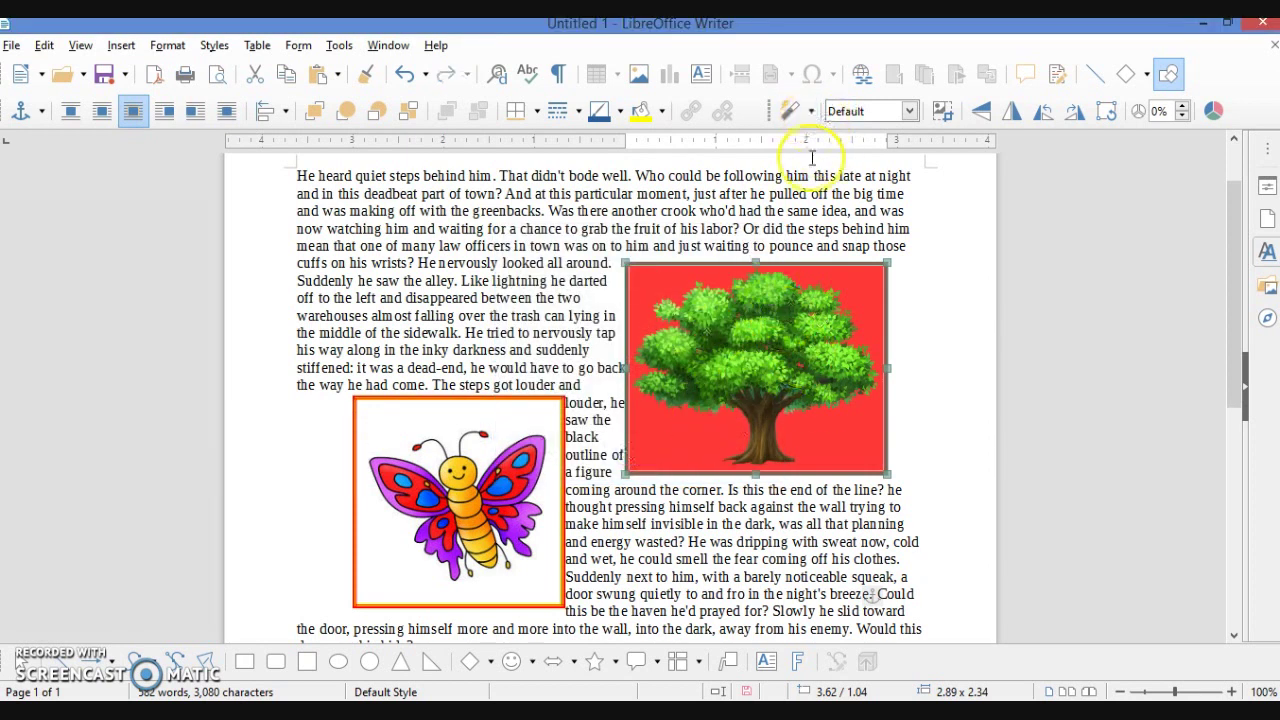
- Apply the Solarization filter to the tree image with a 50% threshold value and Invert off
{"action": "left_click", "coordinate": [812, 113]}
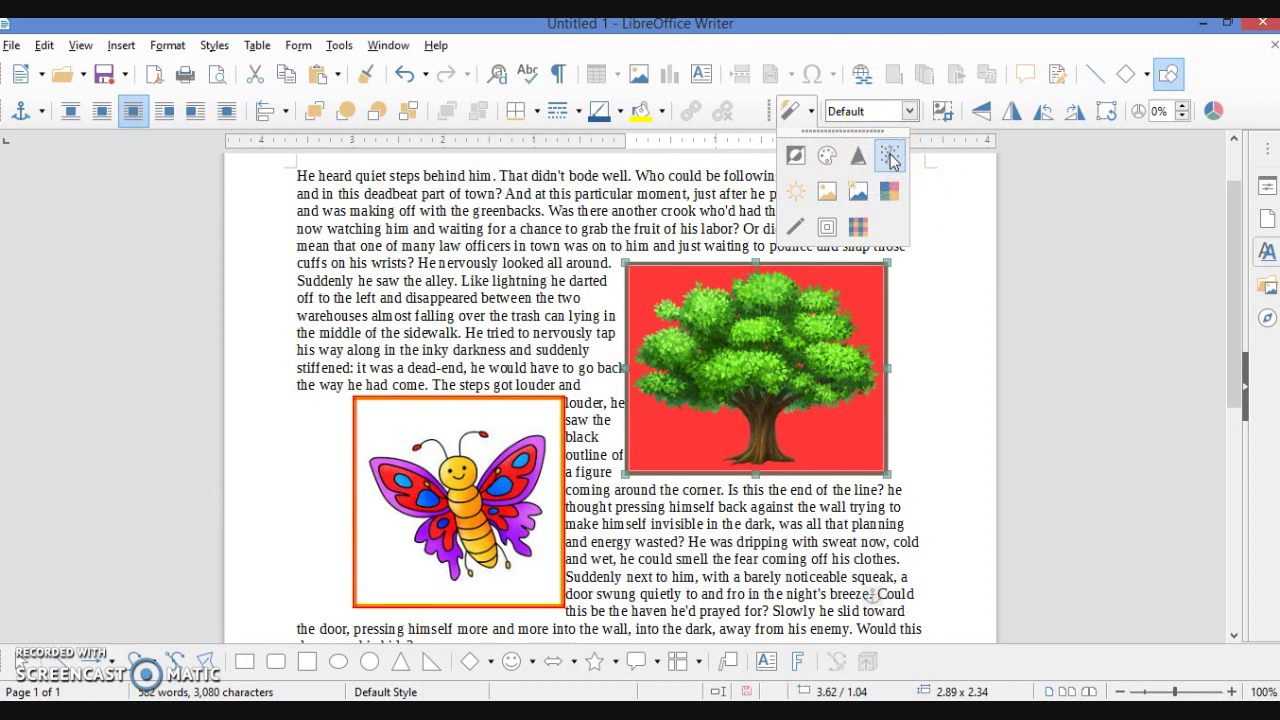
{"action": "left_click", "coordinate": [795, 191]}
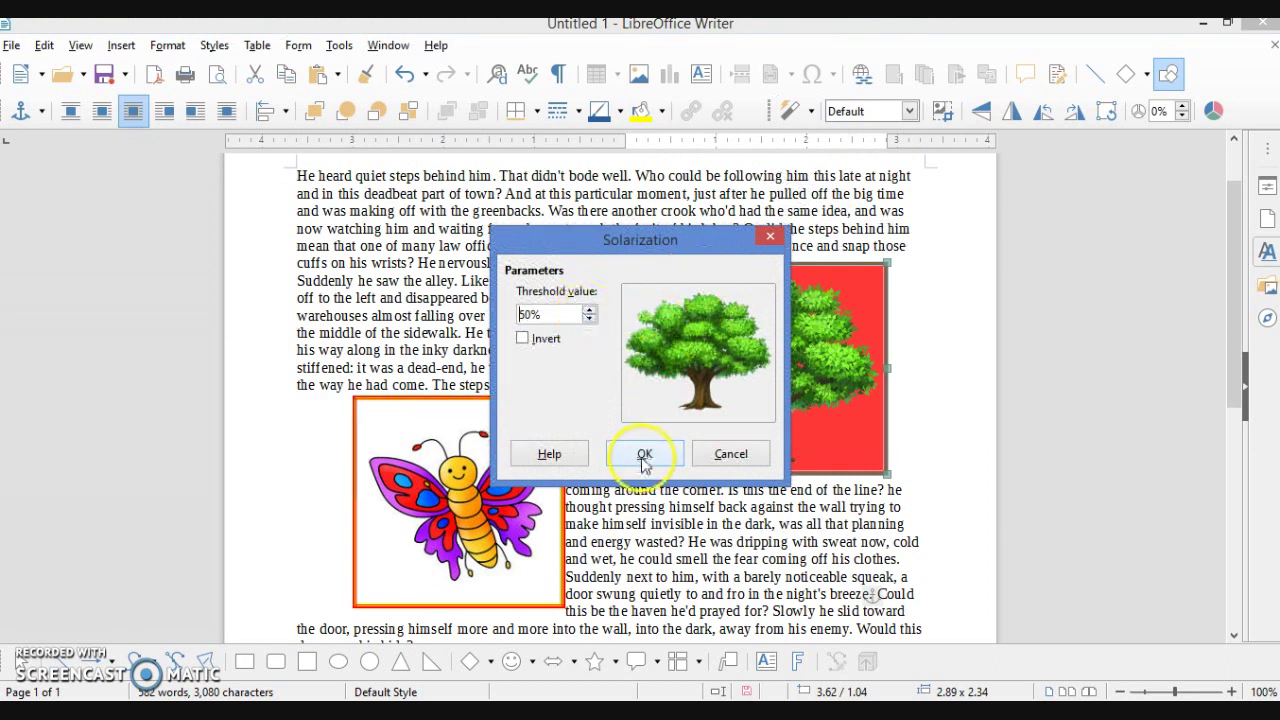
{"action": "left_click", "coordinate": [645, 455]}
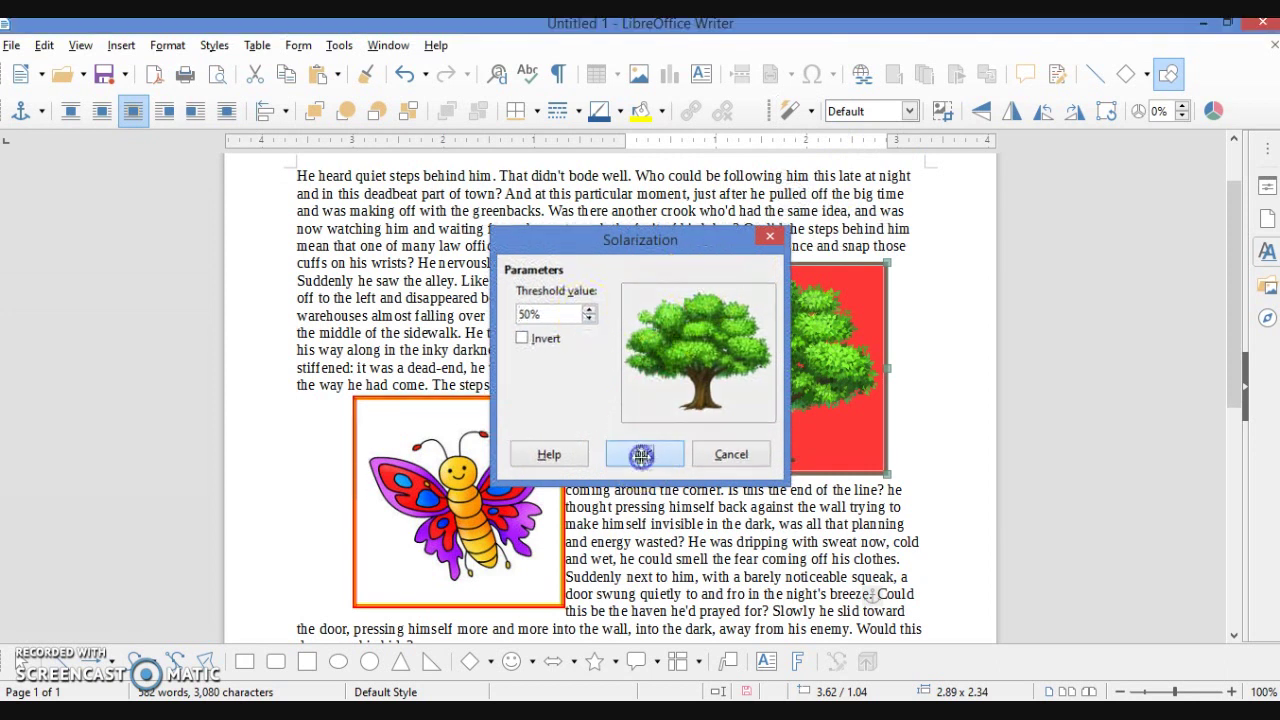
{"action": "left_click", "coordinate": [812, 112]}
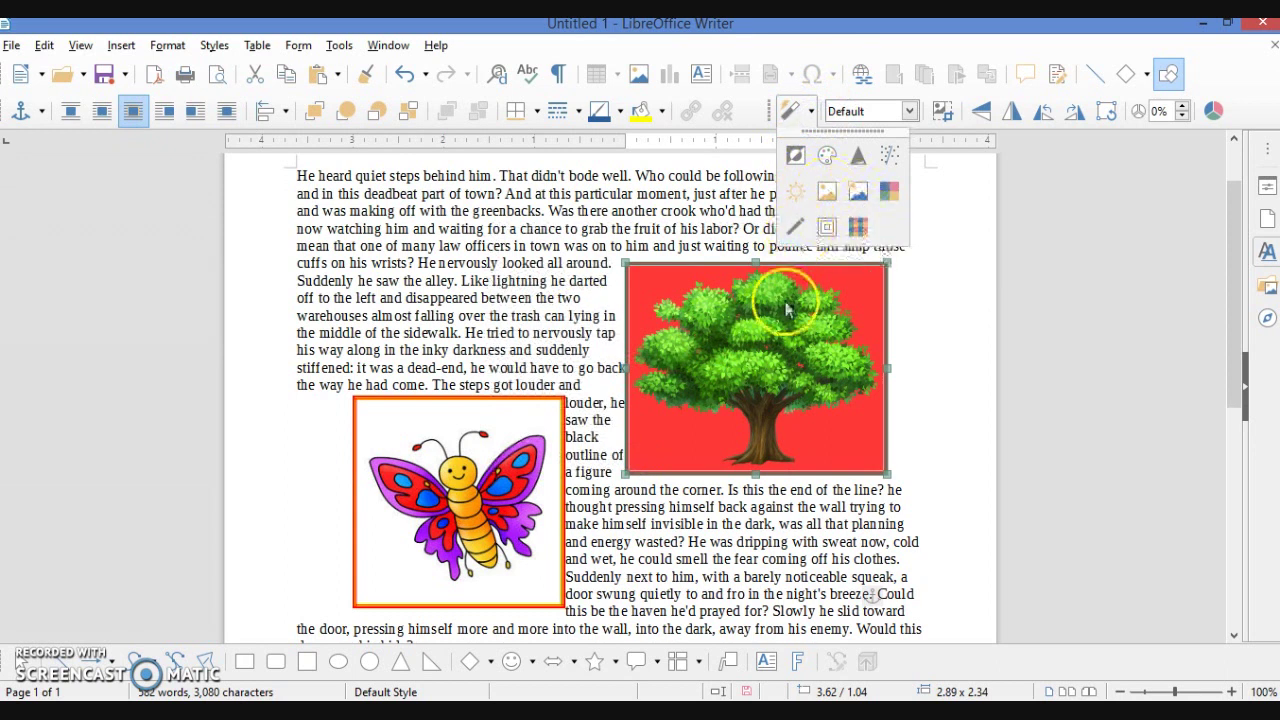
{"action": "left_click", "coordinate": [854, 296]}
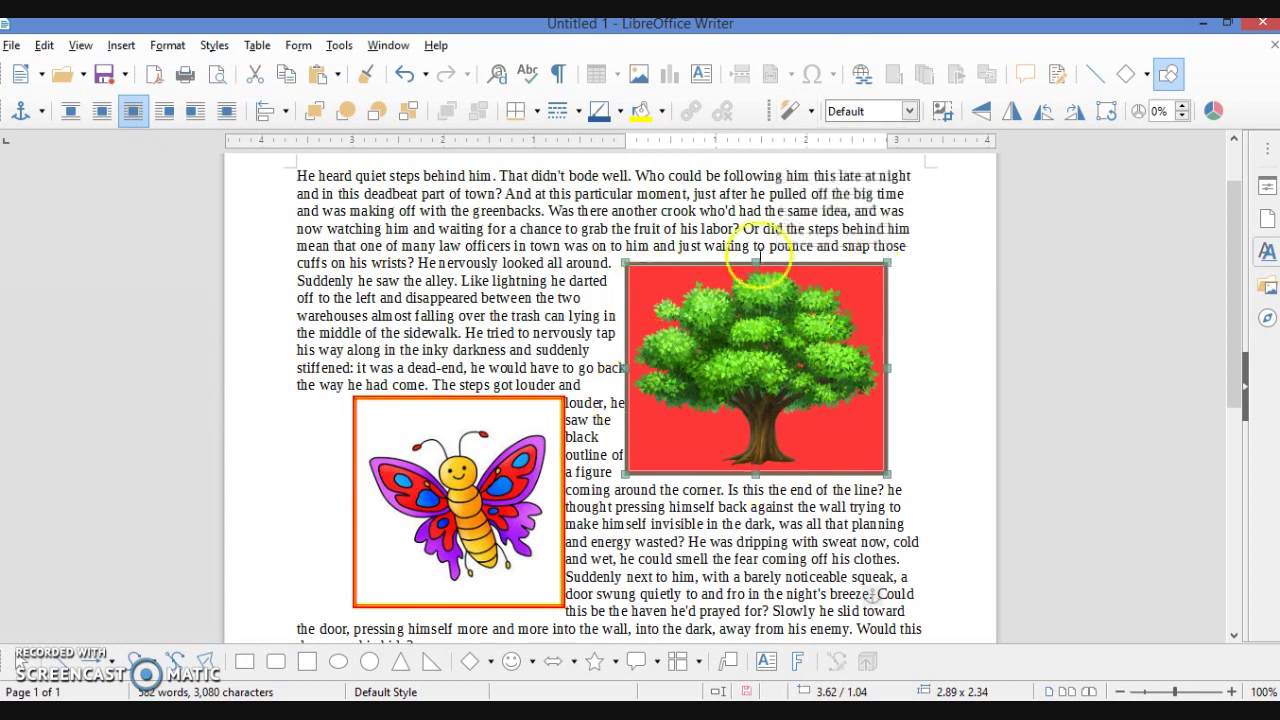
{"action": "left_click", "coordinate": [462, 483]}
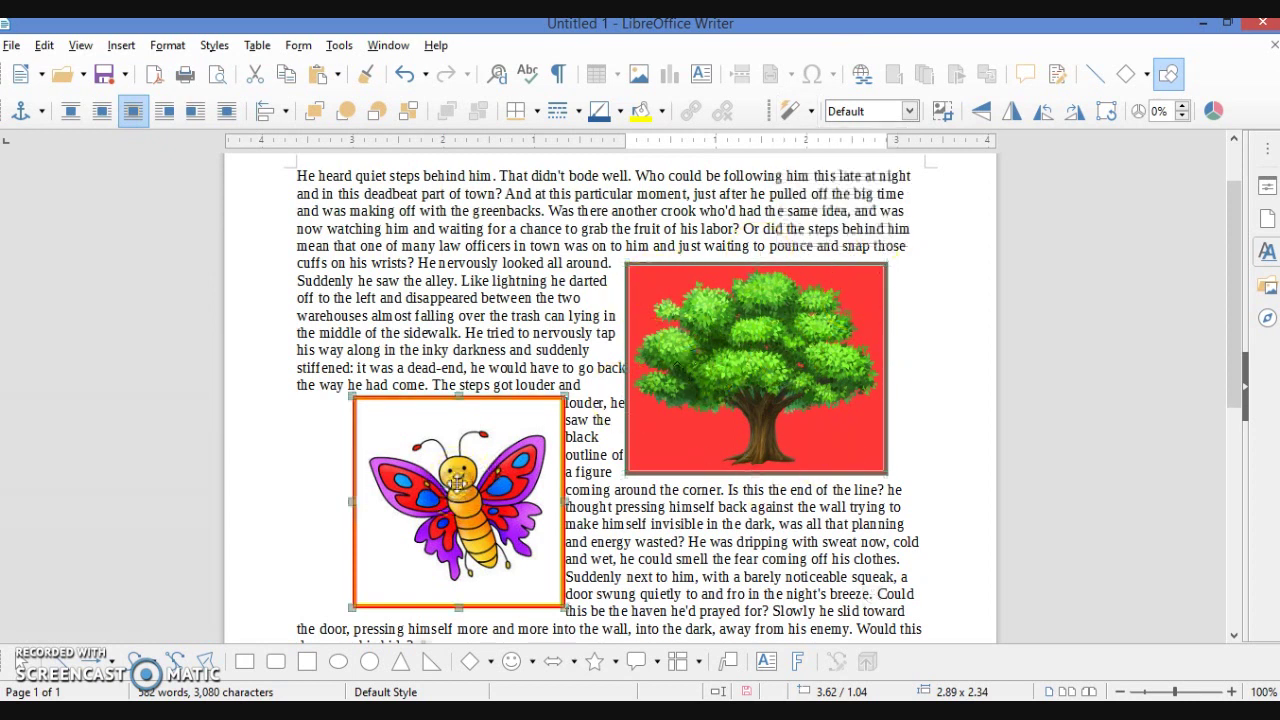
- Try the Grayscale image mode on the tree image, then switch it to Black/White
{"action": "left_click", "coordinate": [812, 331]}
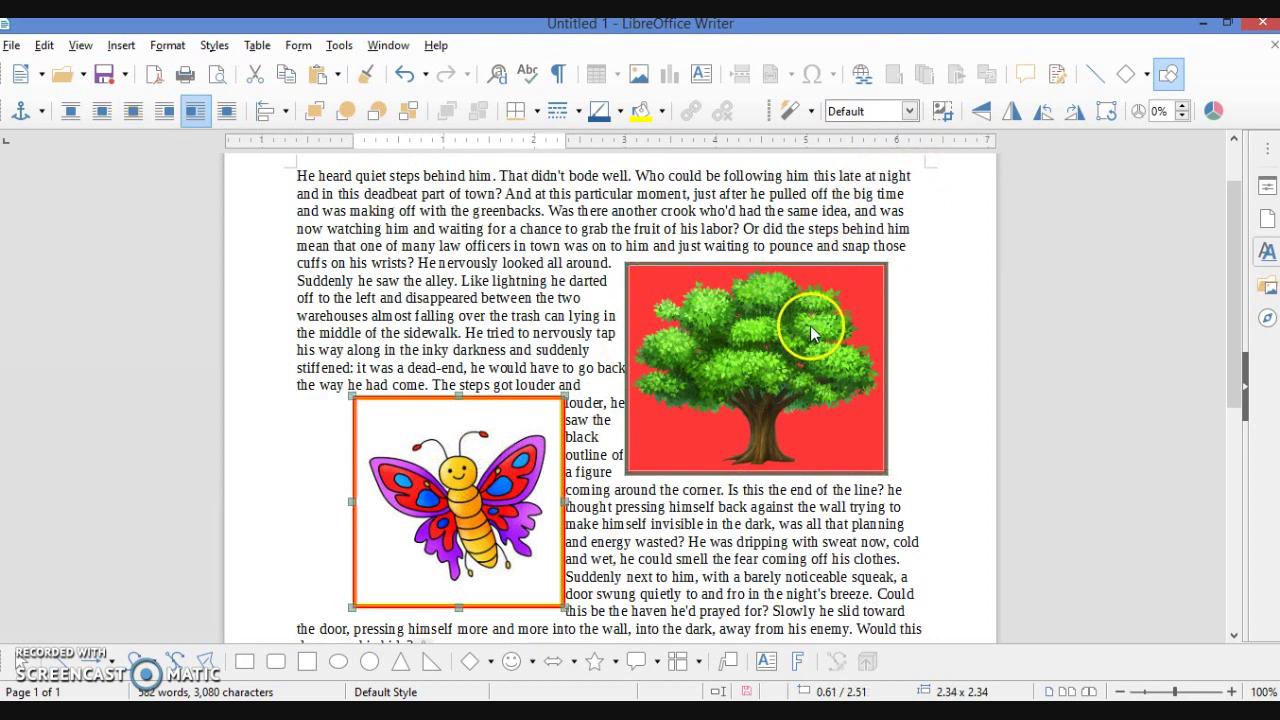
{"action": "left_click", "coordinate": [909, 111]}
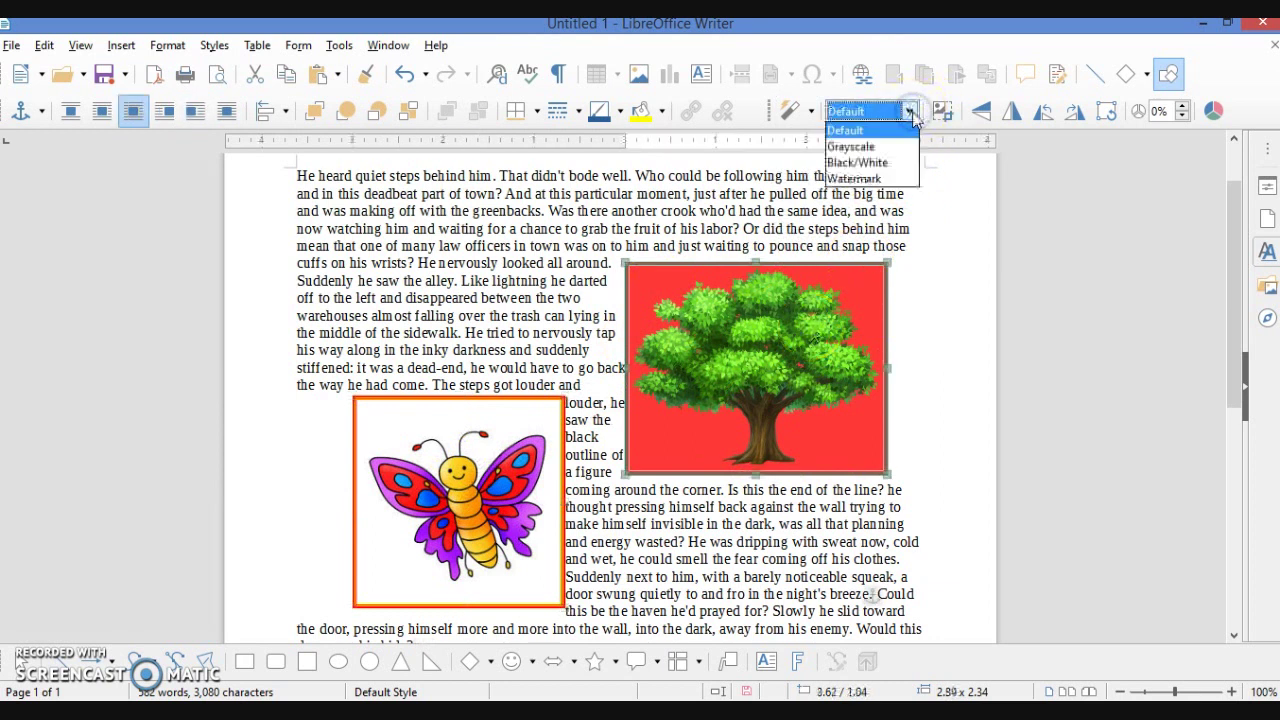
{"action": "left_click", "coordinate": [895, 147]}
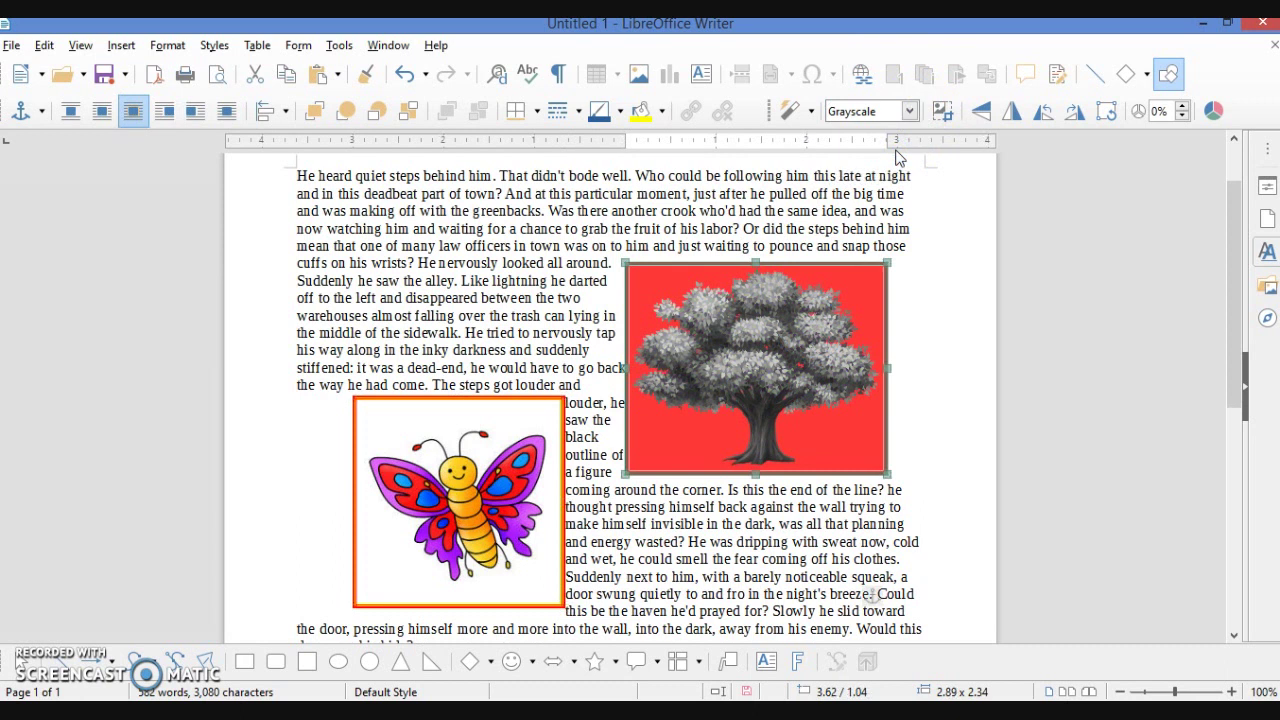
{"action": "left_click", "coordinate": [909, 111]}
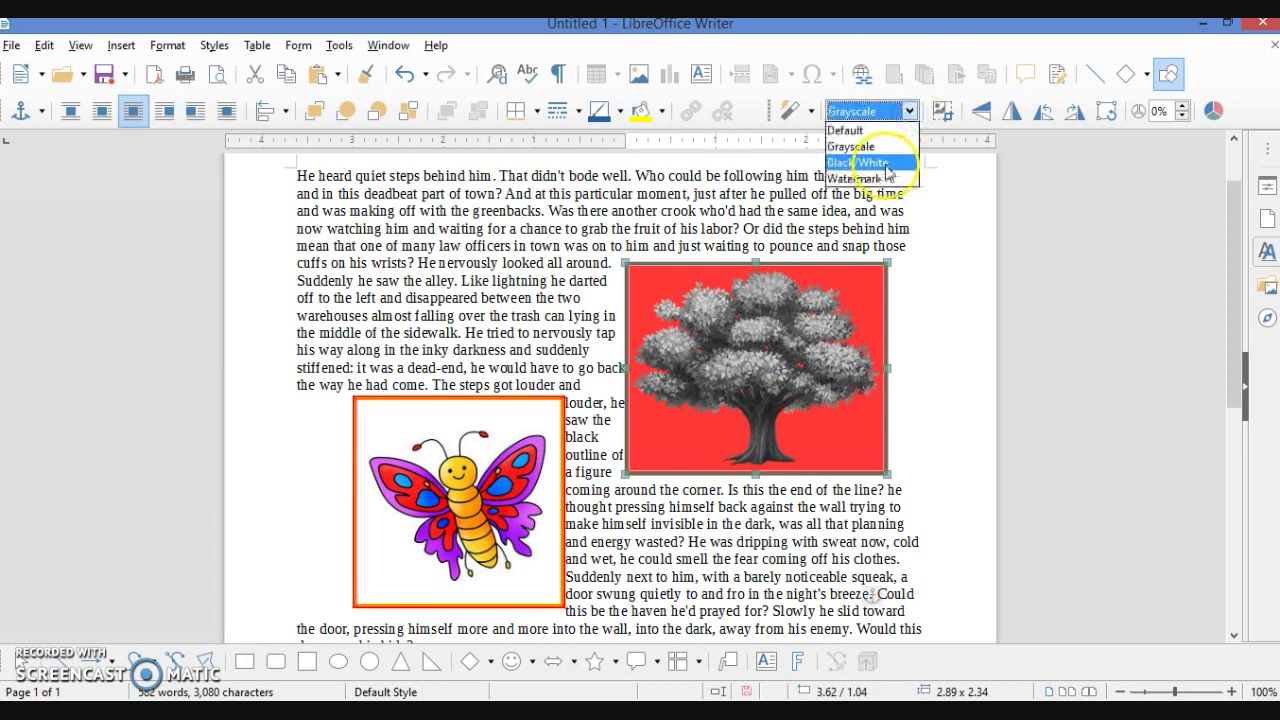
{"action": "left_click", "coordinate": [887, 163]}
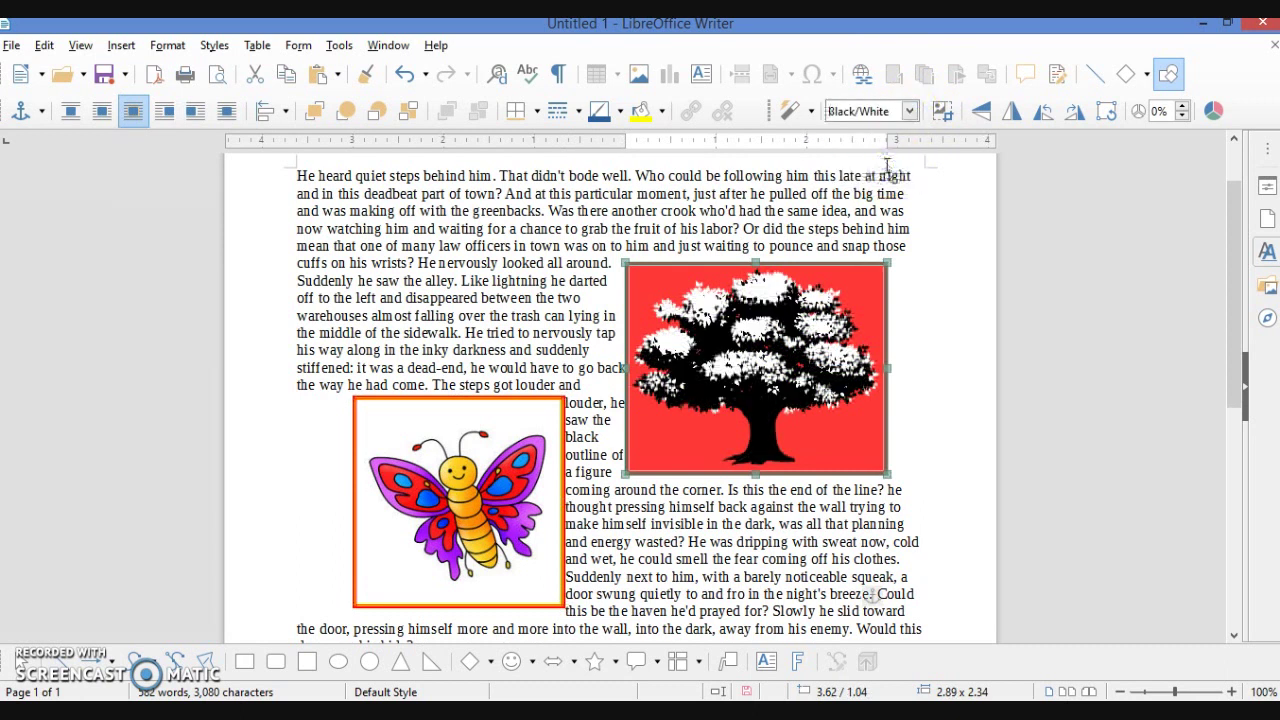
- Try the Watermark image mode on the tree image, then return it to the Default mode
{"action": "left_click", "coordinate": [909, 111]}
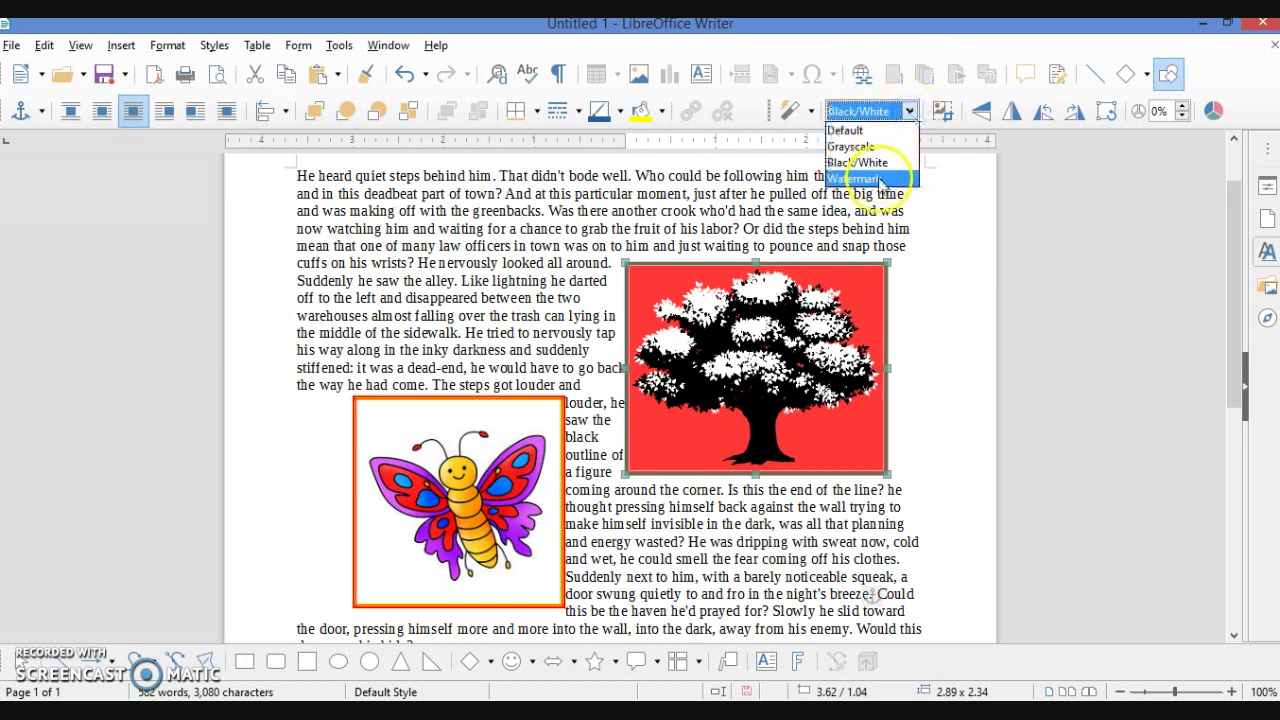
{"action": "left_click", "coordinate": [878, 178]}
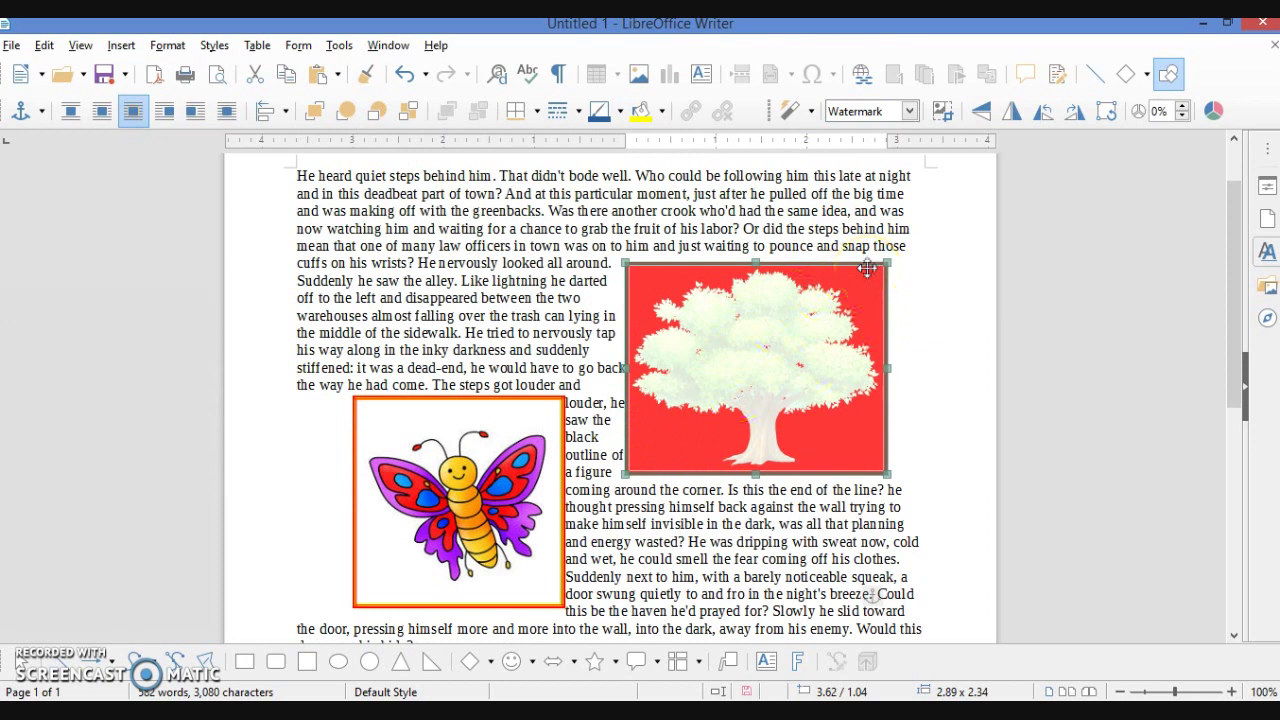
{"action": "left_click", "coordinate": [910, 112]}
{"action": "left_click", "coordinate": [870, 128]}
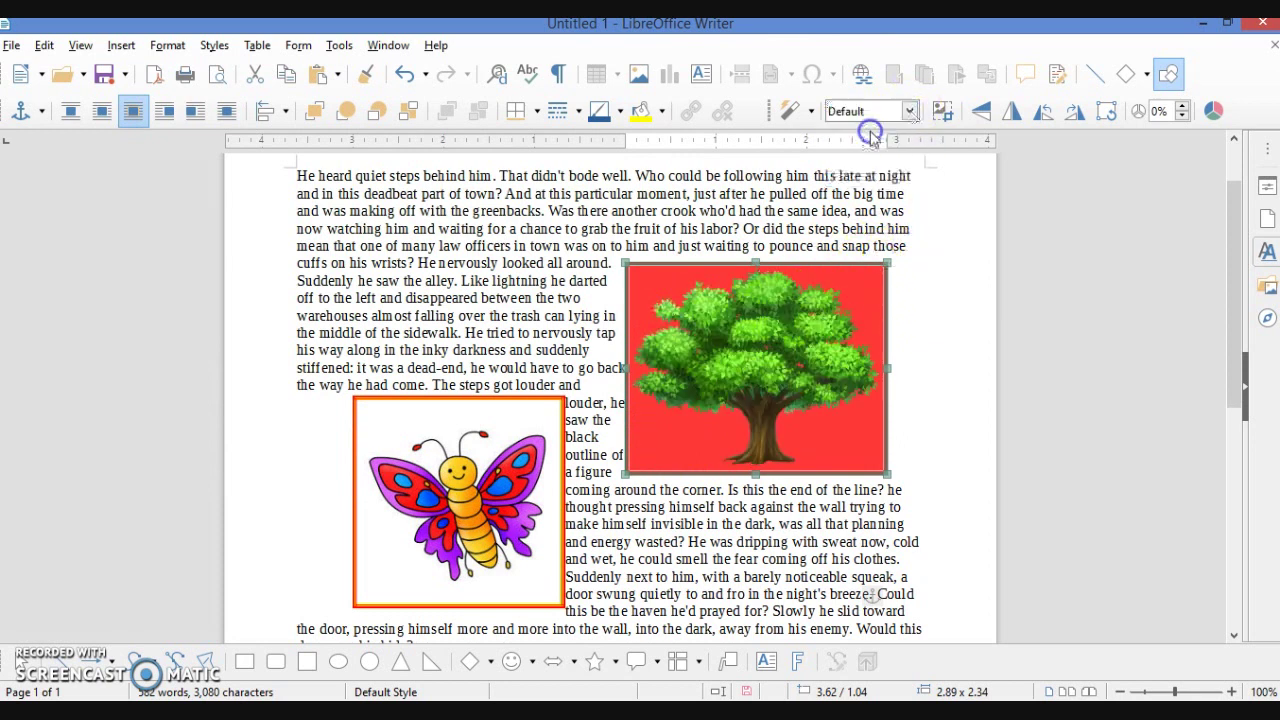
- Activate Crop on the tree image and shift the image left to about 3.06 / 1.09
{"action": "left_click", "coordinate": [946, 113]}
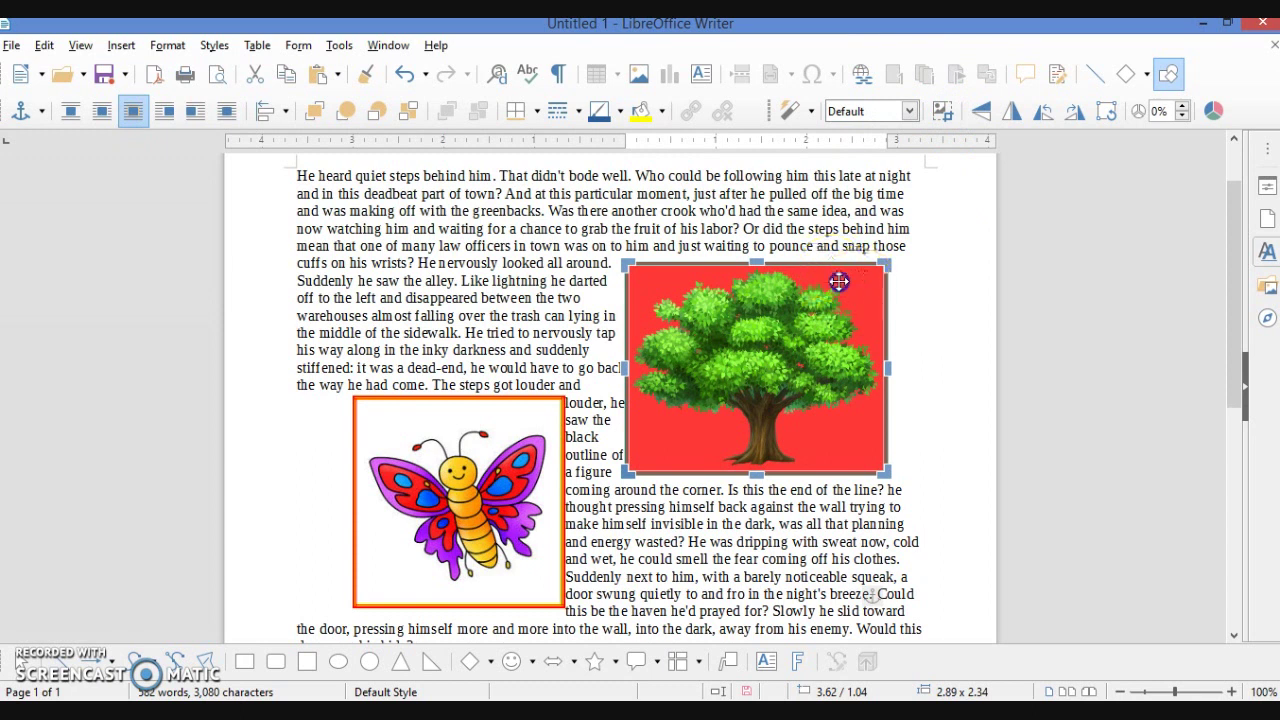
{"action": "left_click_drag", "start_coordinate": [846, 277], "coordinate": [800, 280]}
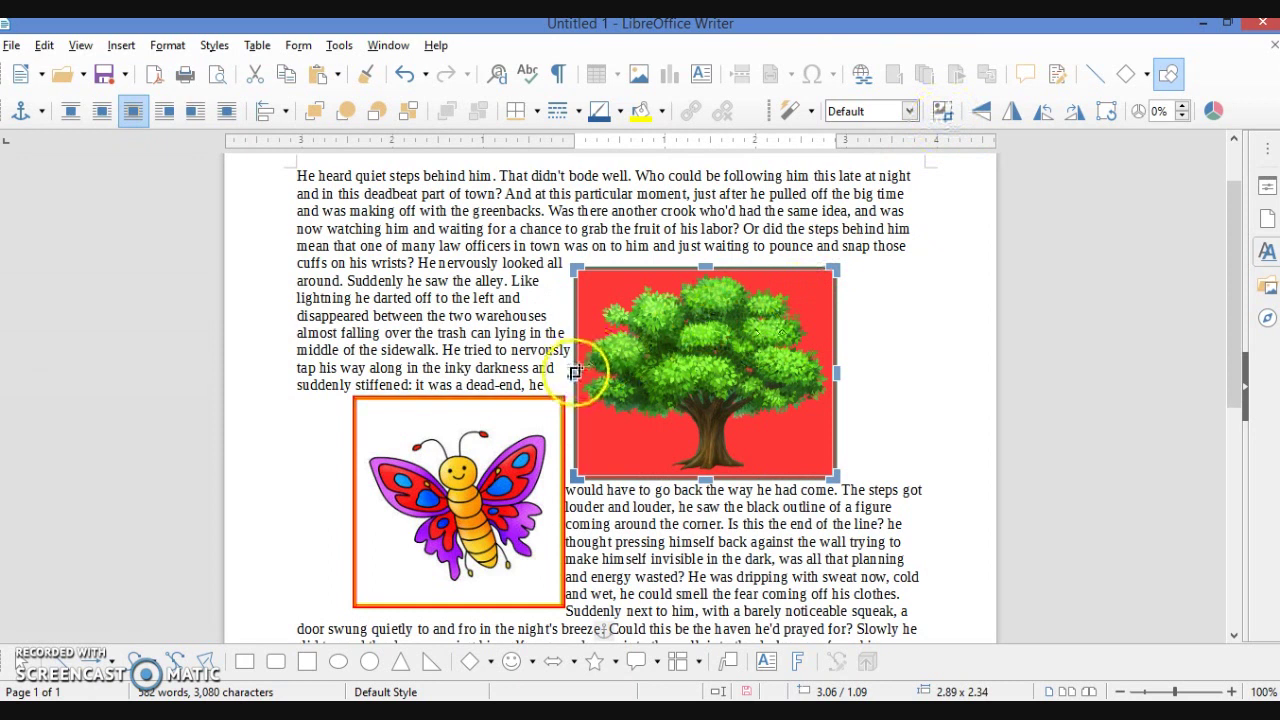
- Try to crop away the left half of the tree image, then undo the crop
{"action": "left_click_drag", "start_coordinate": [574, 372], "coordinate": [704, 362]}
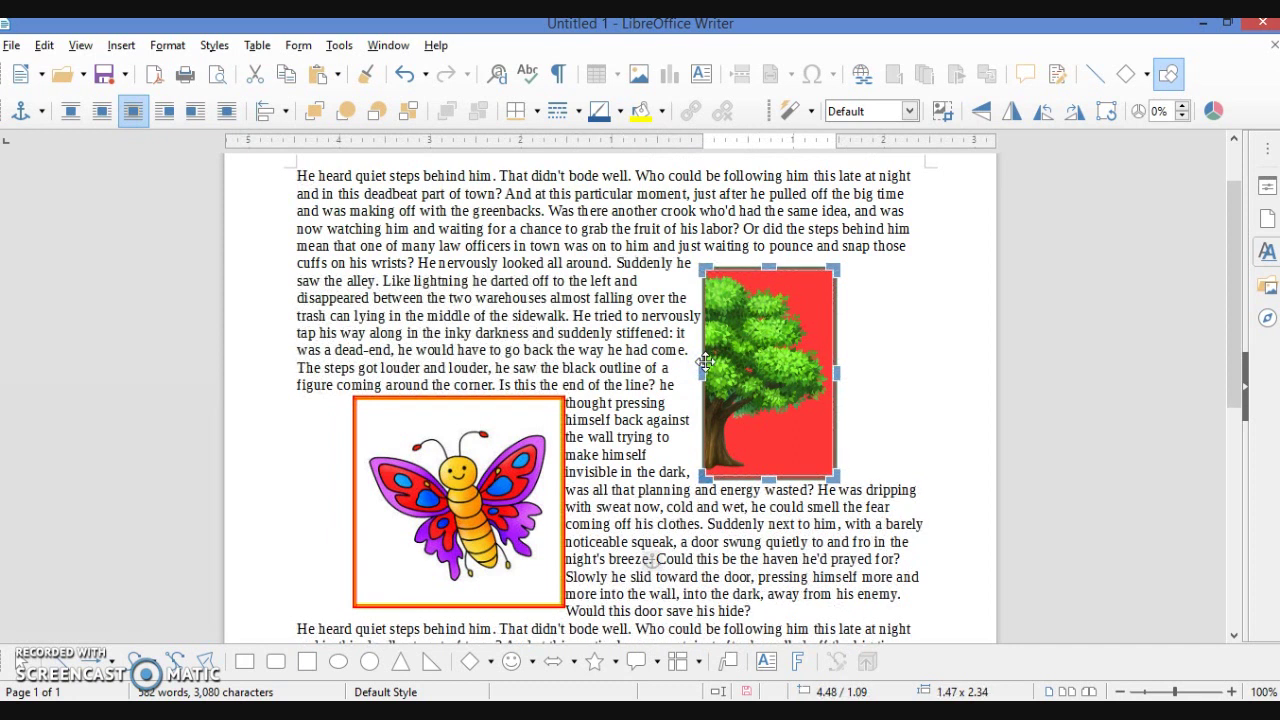
{"action": "key", "text": "ctrl+z"}
{"action": "left_click", "coordinate": [748, 290]}
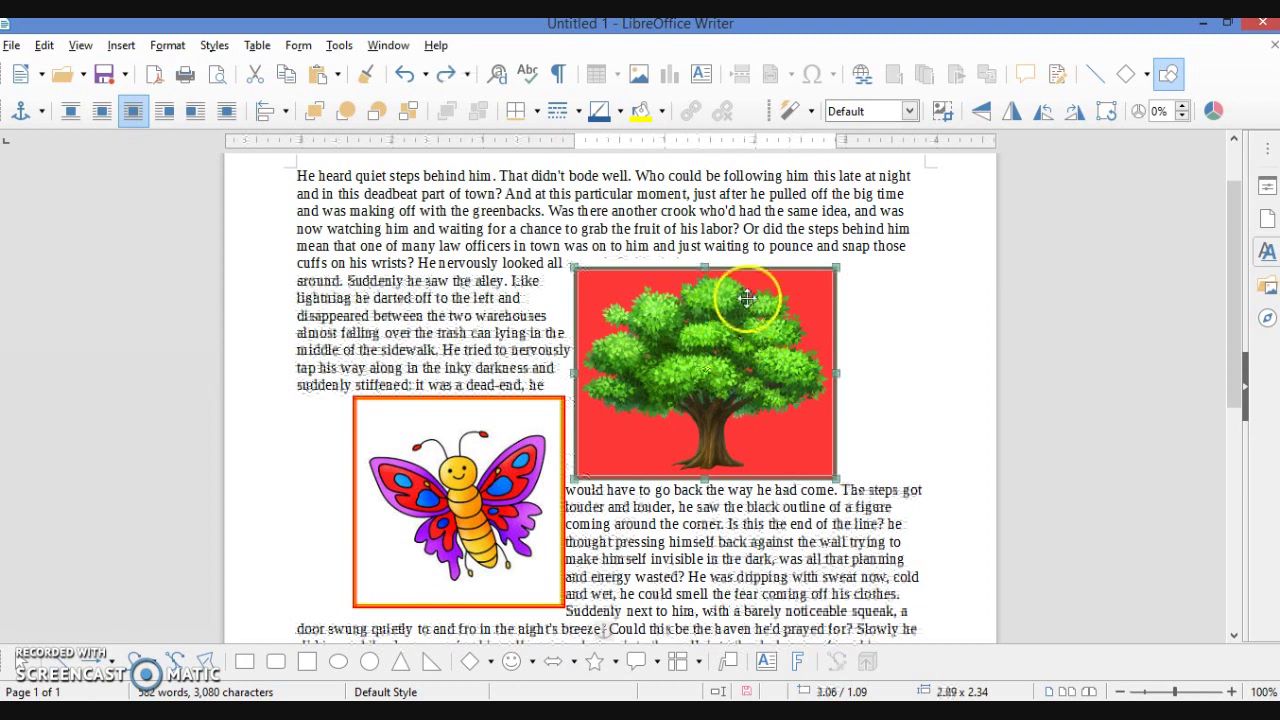
{"action": "left_click", "coordinate": [746, 300]}
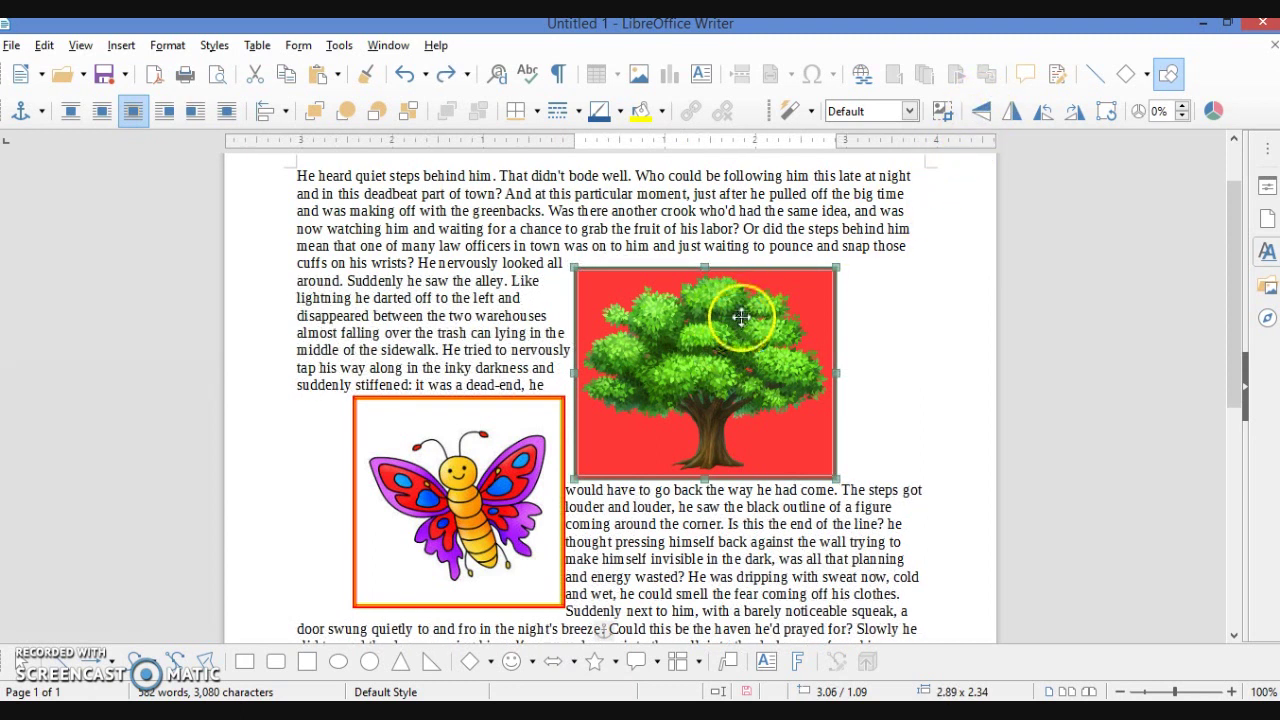
- Try flipping the tree image vertically and horizontally, then rotating it 90° left and 90° right
{"action": "left_click", "coordinate": [1012, 111]}
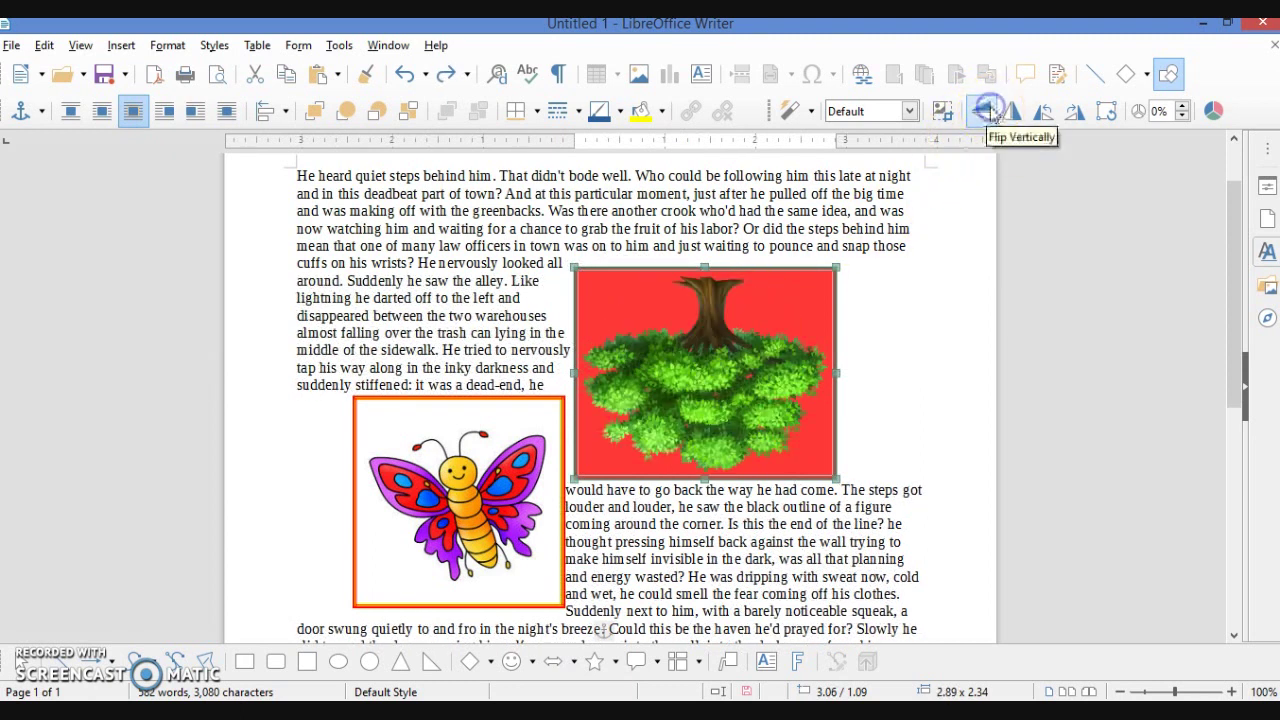
{"action": "left_click", "coordinate": [1012, 111]}
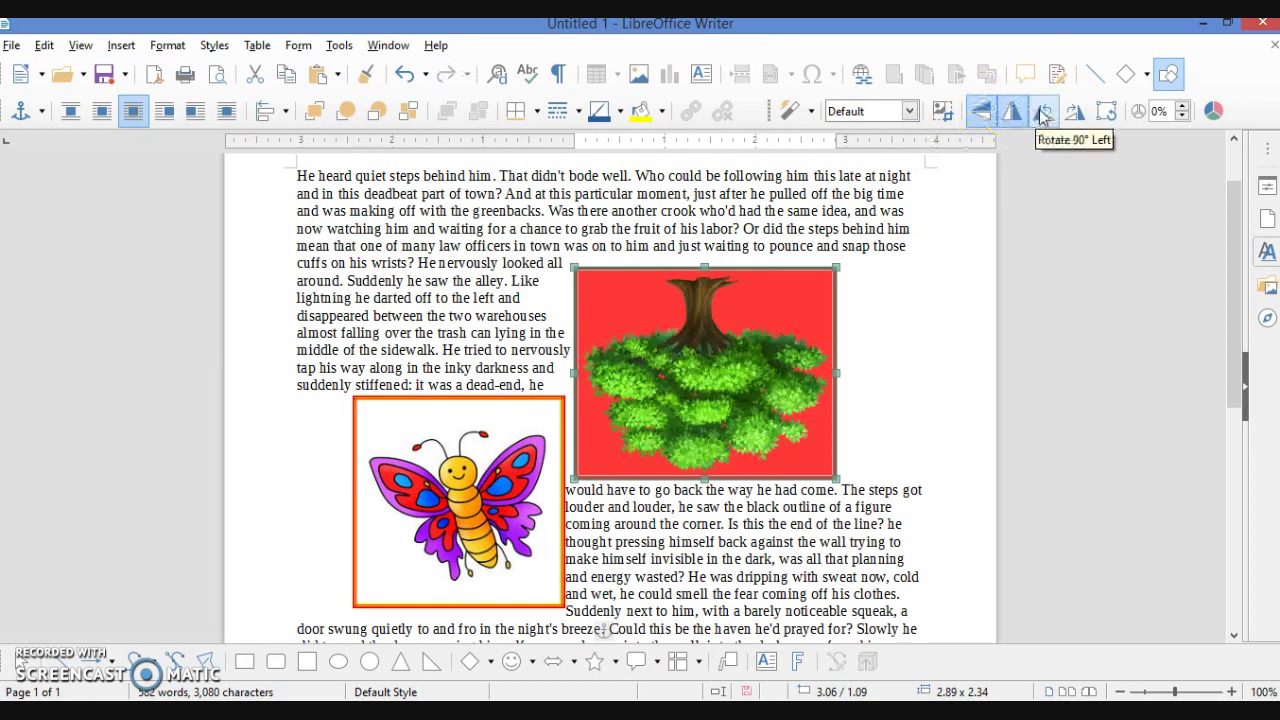
{"action": "left_click", "coordinate": [1041, 111]}
{"action": "left_click", "coordinate": [1075, 113]}
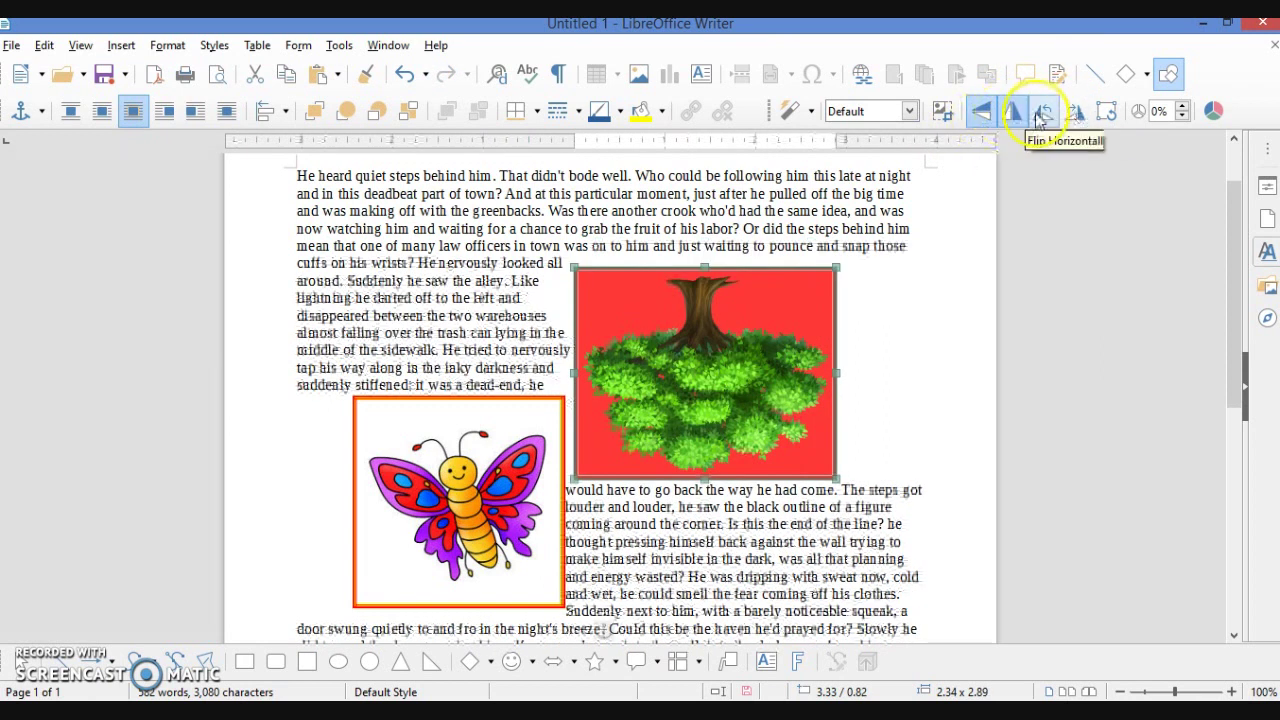
{"action": "left_click", "coordinate": [1075, 113]}
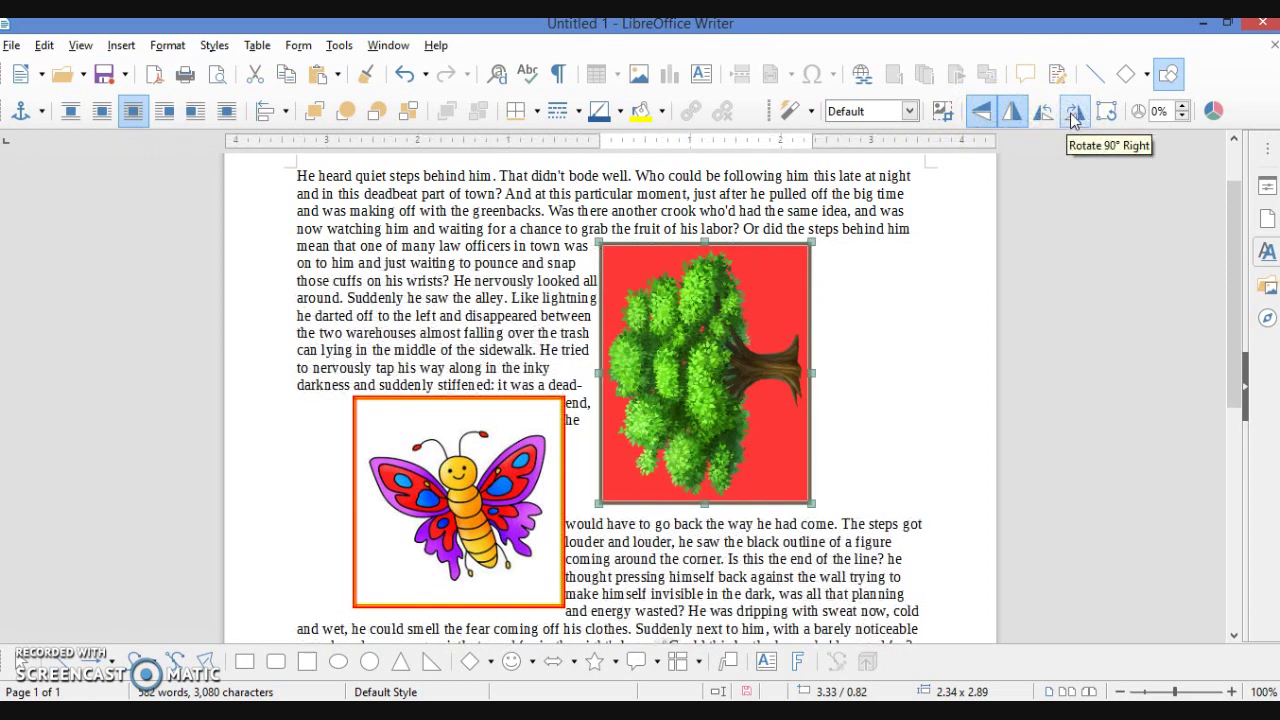
- Try flipping the rotated tree image again in both directions and turning it another 90° right
{"action": "left_click", "coordinate": [981, 115]}
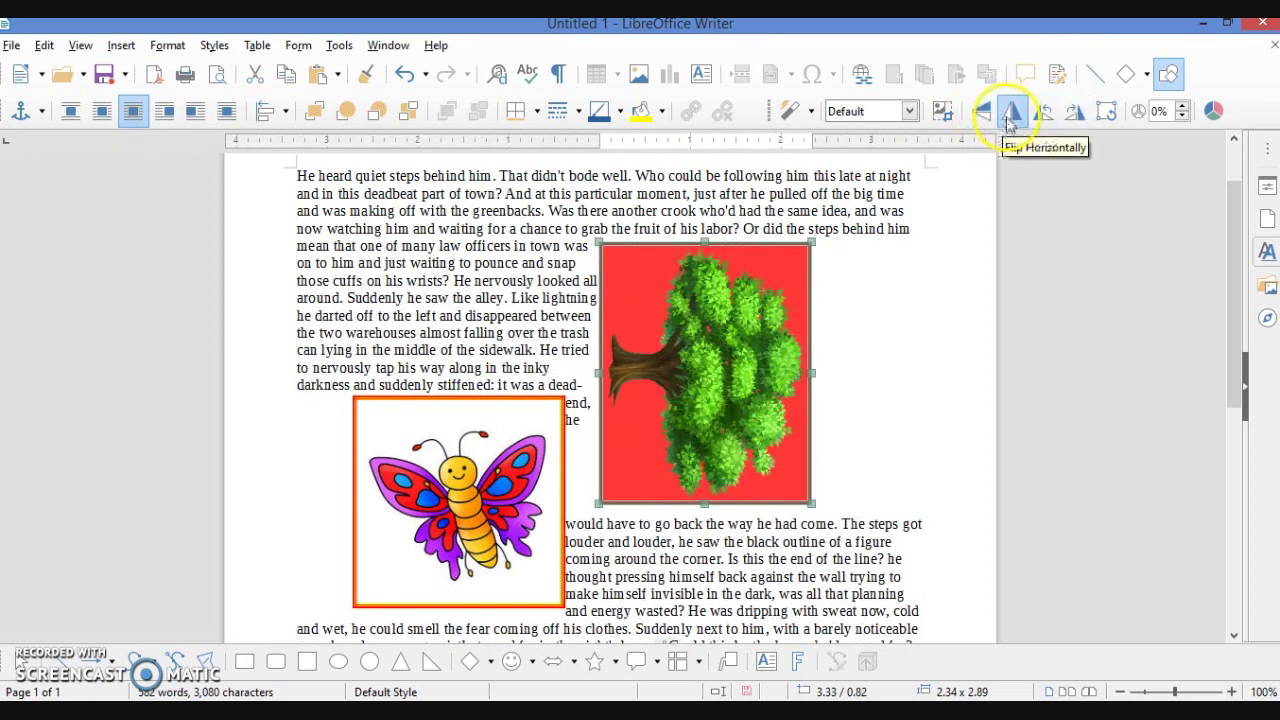
{"action": "left_click", "coordinate": [1008, 115]}
{"action": "left_click", "coordinate": [981, 113]}
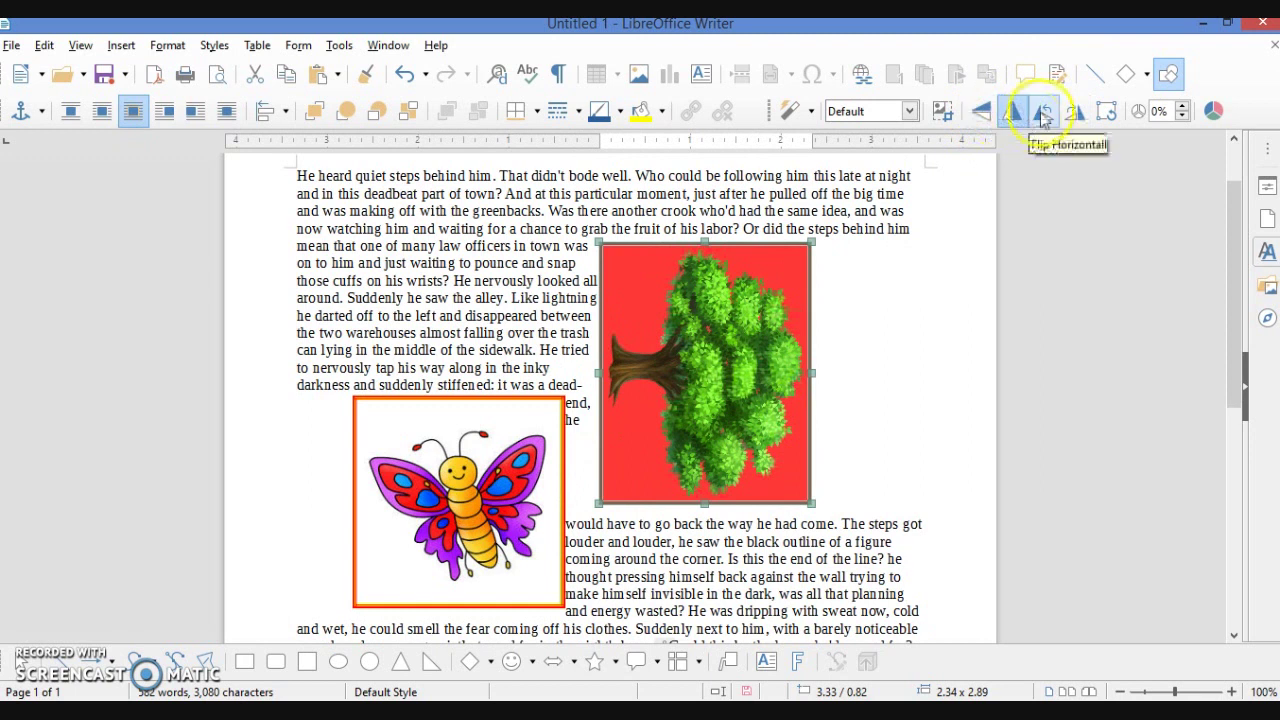
{"action": "left_click", "coordinate": [1076, 113]}
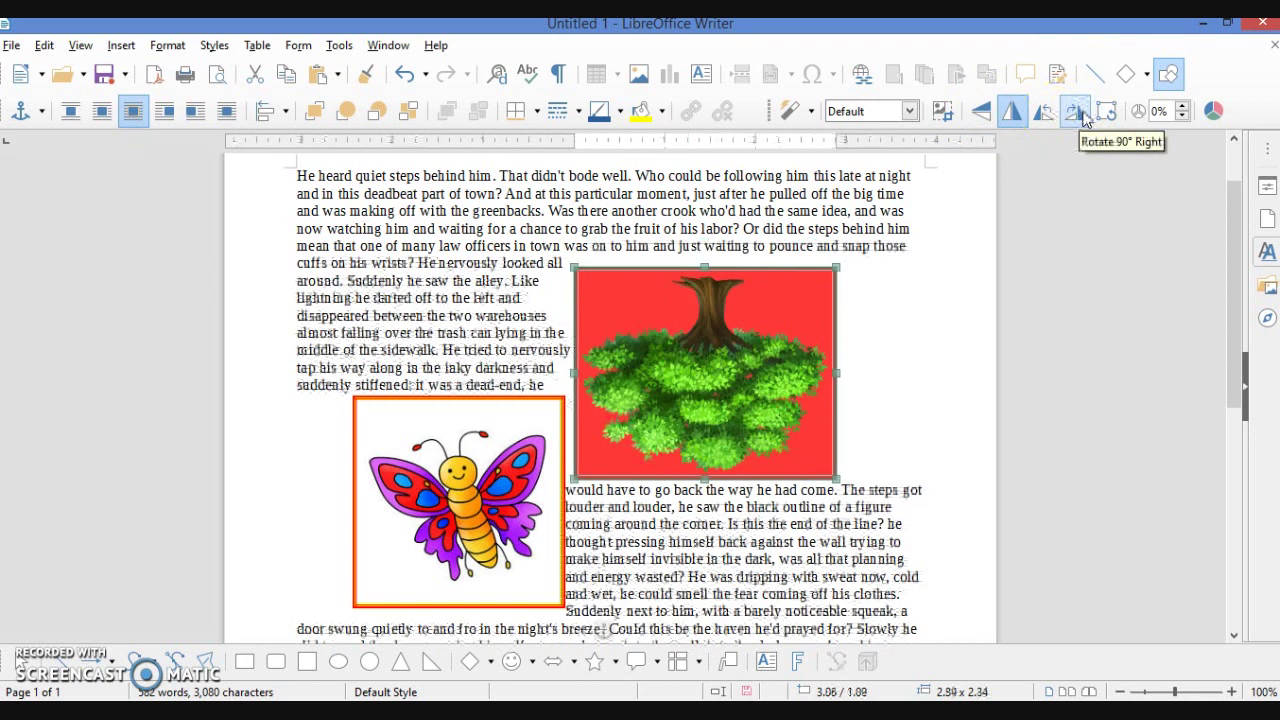
- Undo the trial flips and 90° rotations of the tree image until it stands upright
{"action": "left_click", "coordinate": [1085, 117]}
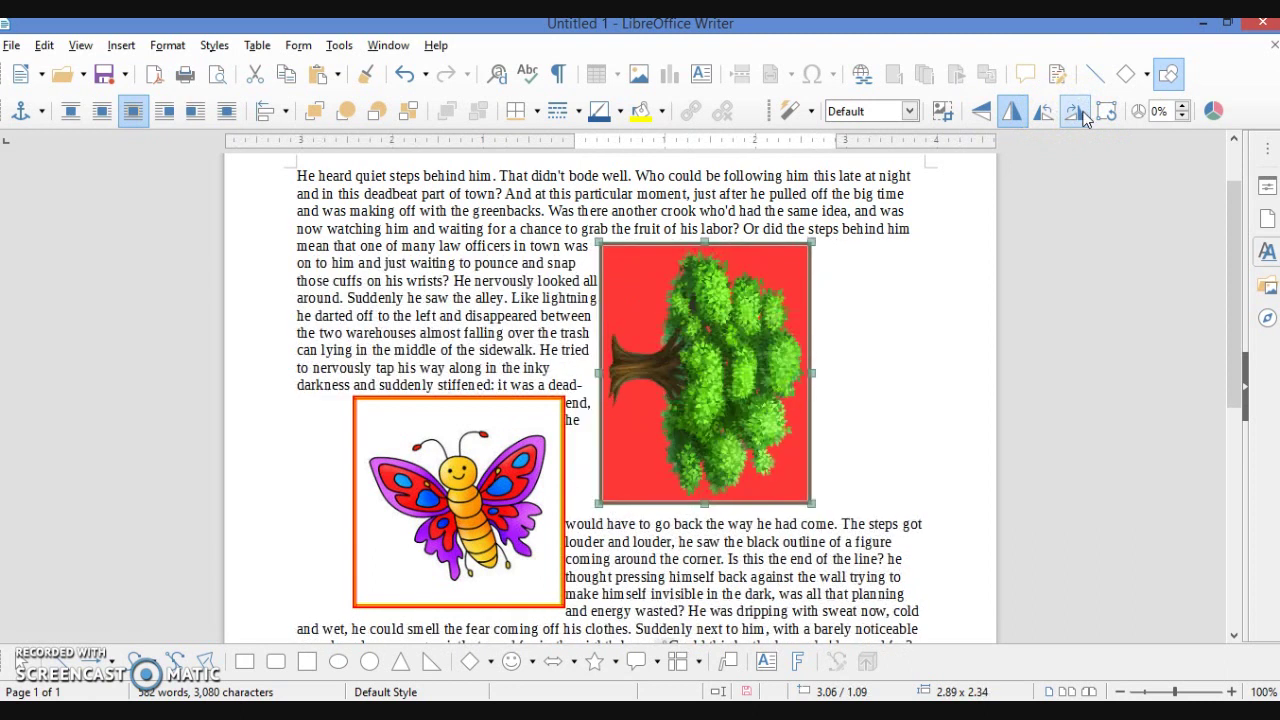
{"action": "left_click", "coordinate": [1085, 117]}
{"action": "left_click", "coordinate": [1085, 117]}
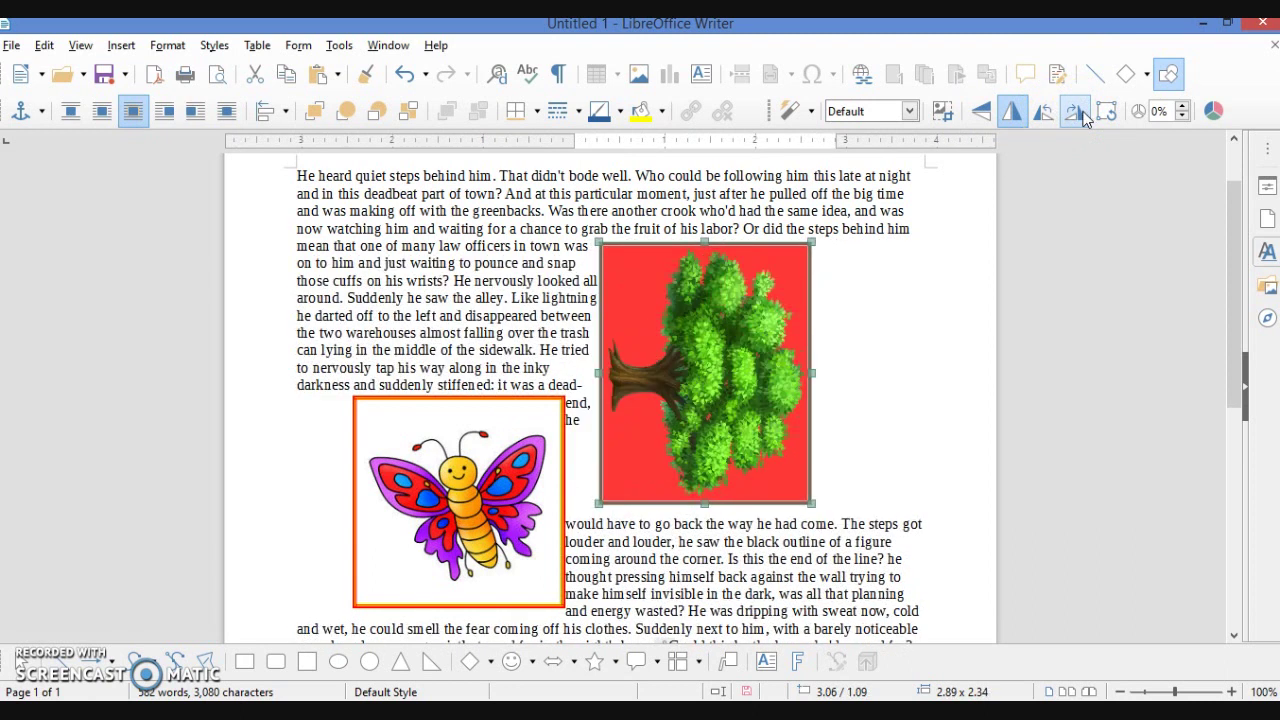
{"action": "left_click", "coordinate": [1085, 117]}
{"action": "left_click", "coordinate": [1085, 117]}
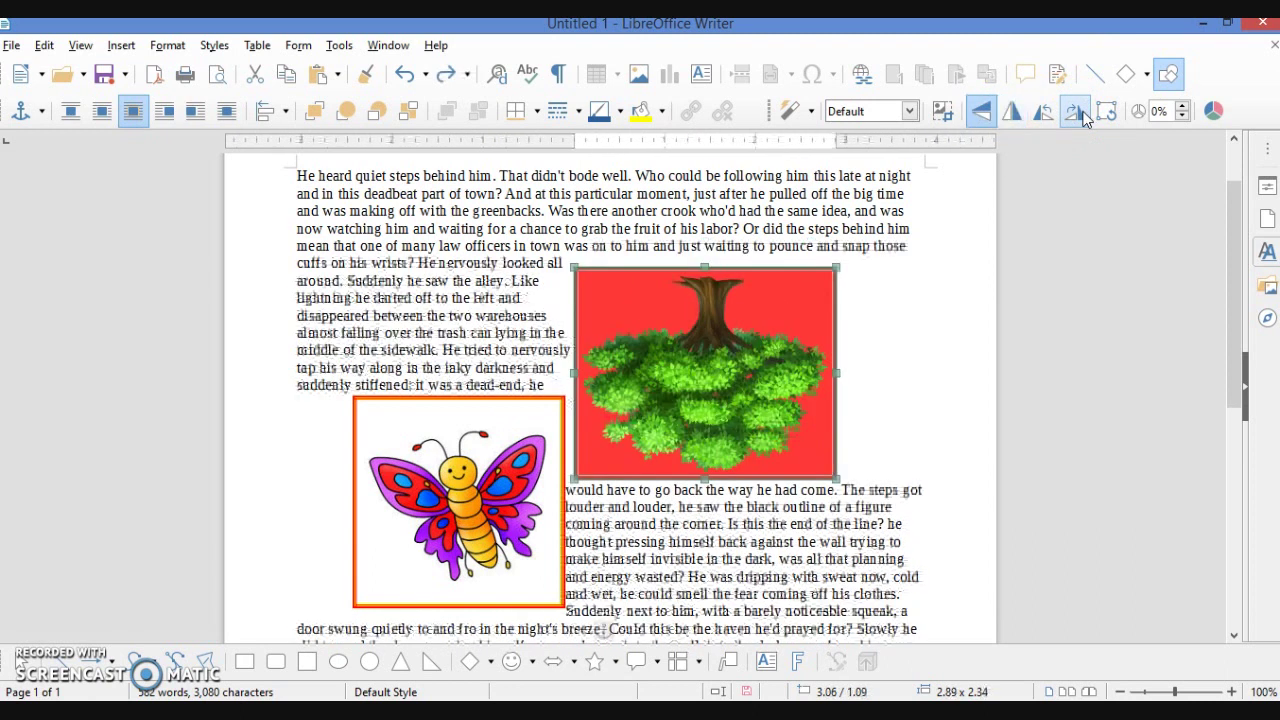
{"action": "left_click", "coordinate": [1085, 117]}
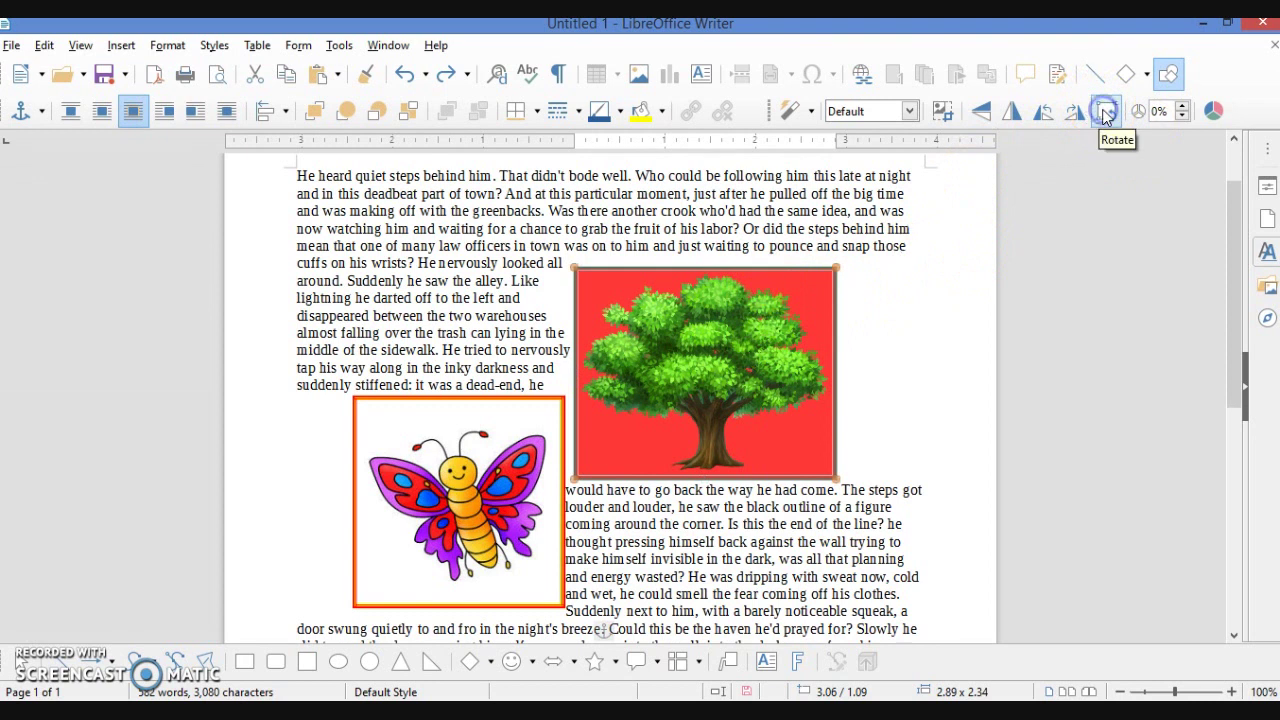
- Rotate the tree image freehand through several angles, leaving it tilted counterclockwise with its crown toward the upper left
{"action": "left_click", "coordinate": [1105, 111]}
{"action": "left_click_drag", "start_coordinate": [817, 289], "coordinate": [800, 372]}
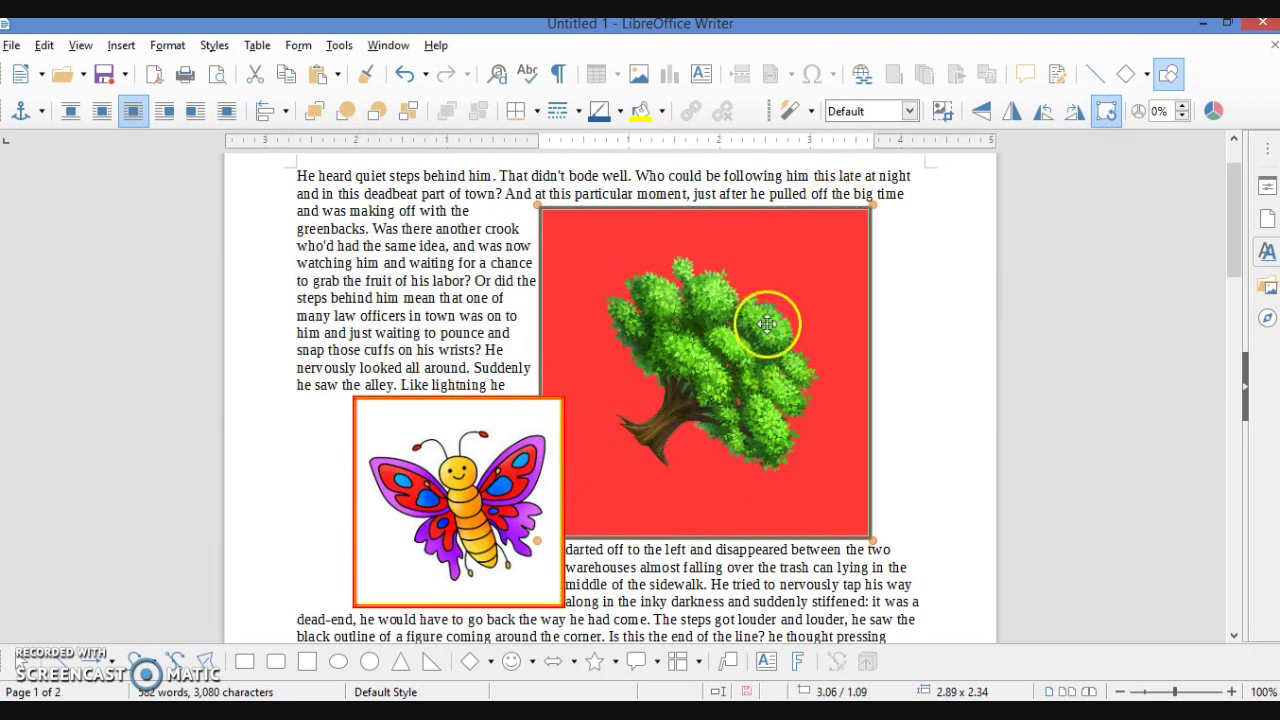
{"action": "left_click_drag", "start_coordinate": [780, 294], "coordinate": [594, 357]}
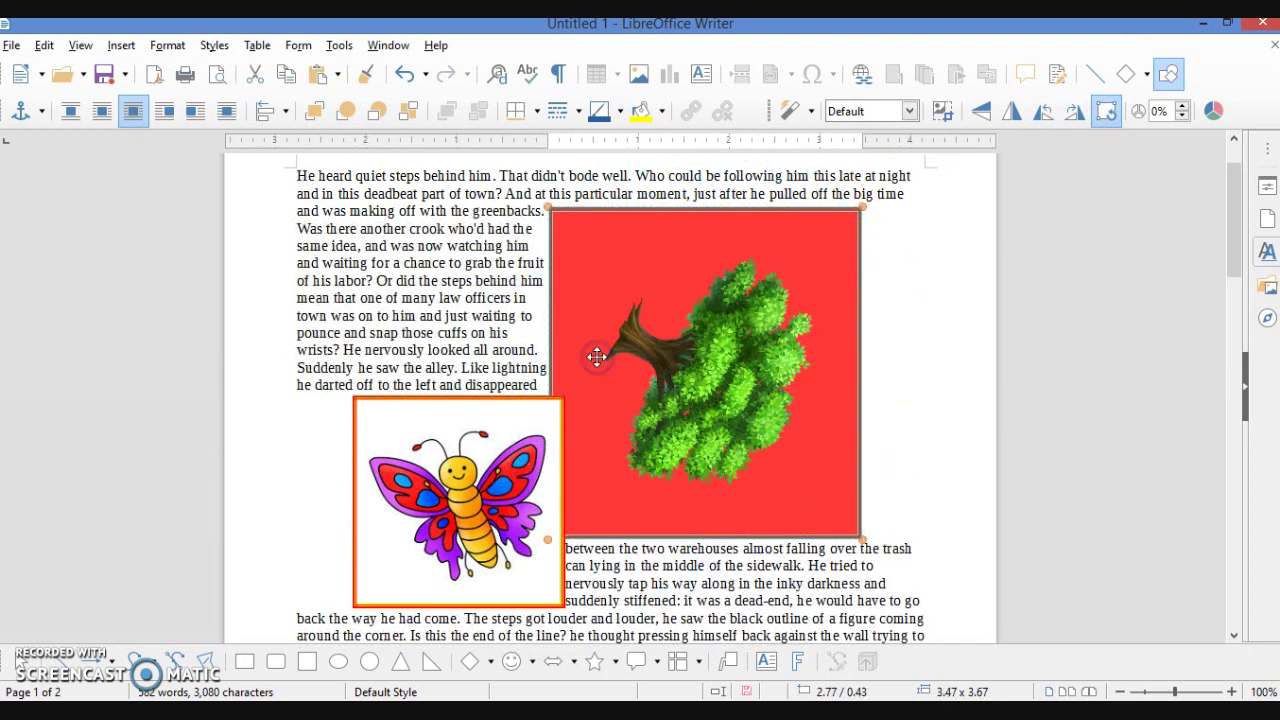
{"action": "left_click_drag", "start_coordinate": [733, 333], "coordinate": [774, 357]}
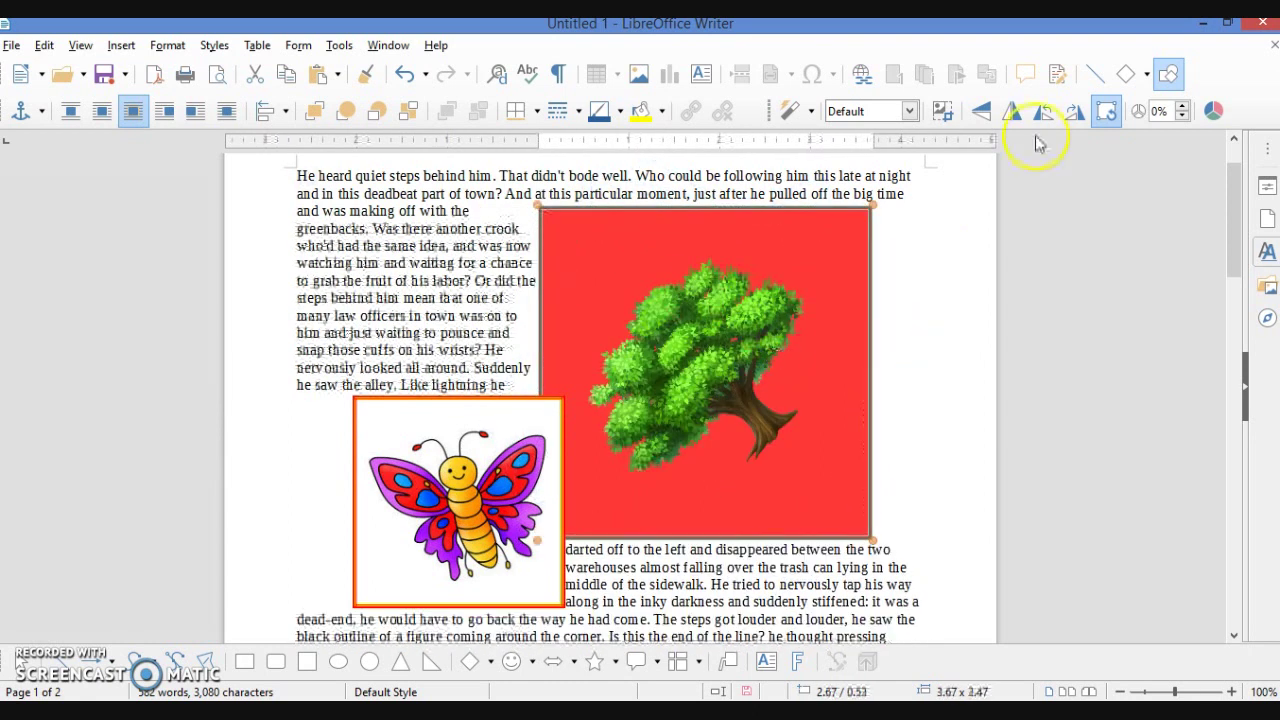
- Set the tree image's transparency to 2%, then open its colour adjustments briefly and close them again
{"action": "left_click", "coordinate": [1182, 107]}
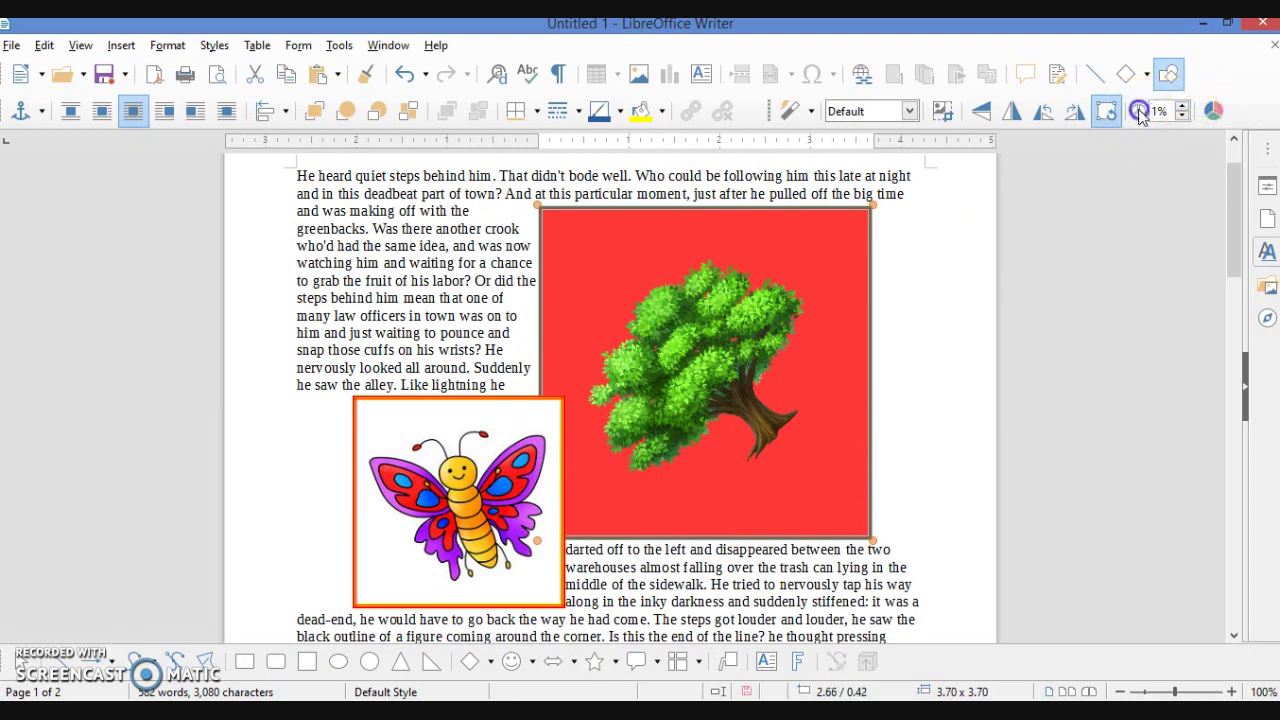
{"action": "left_click", "coordinate": [1182, 106]}
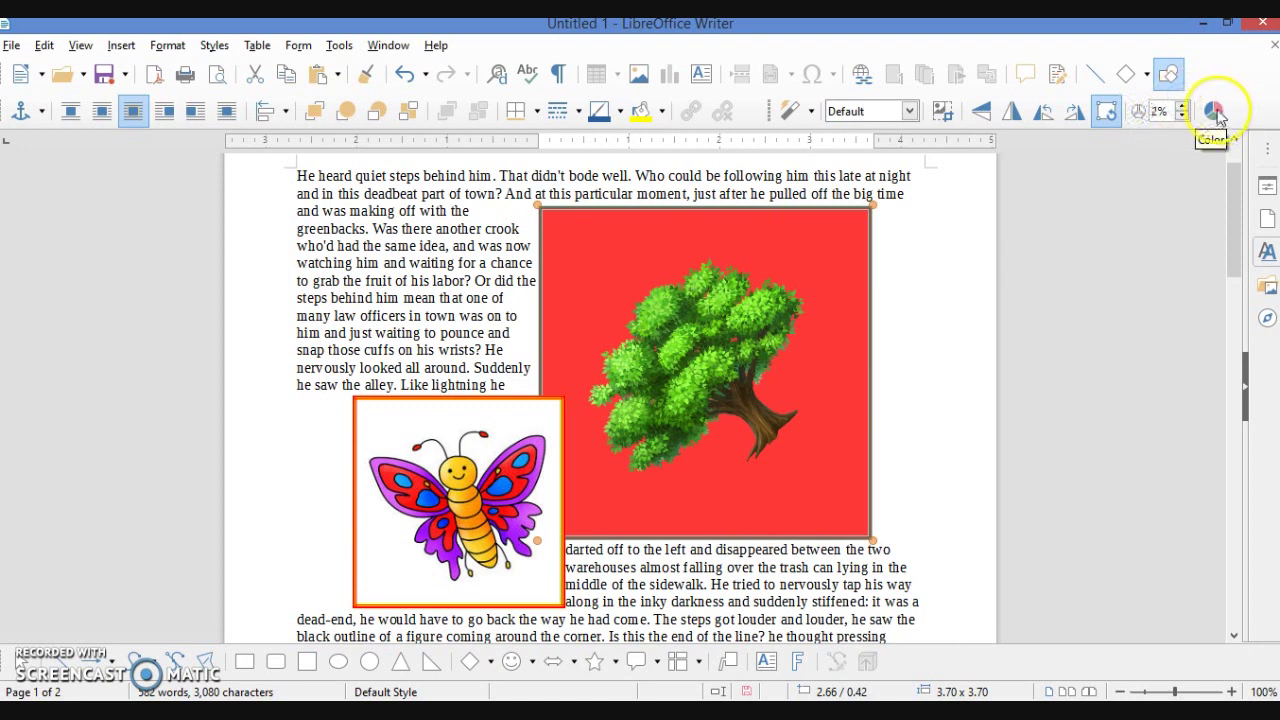
{"action": "left_click", "coordinate": [1214, 111]}
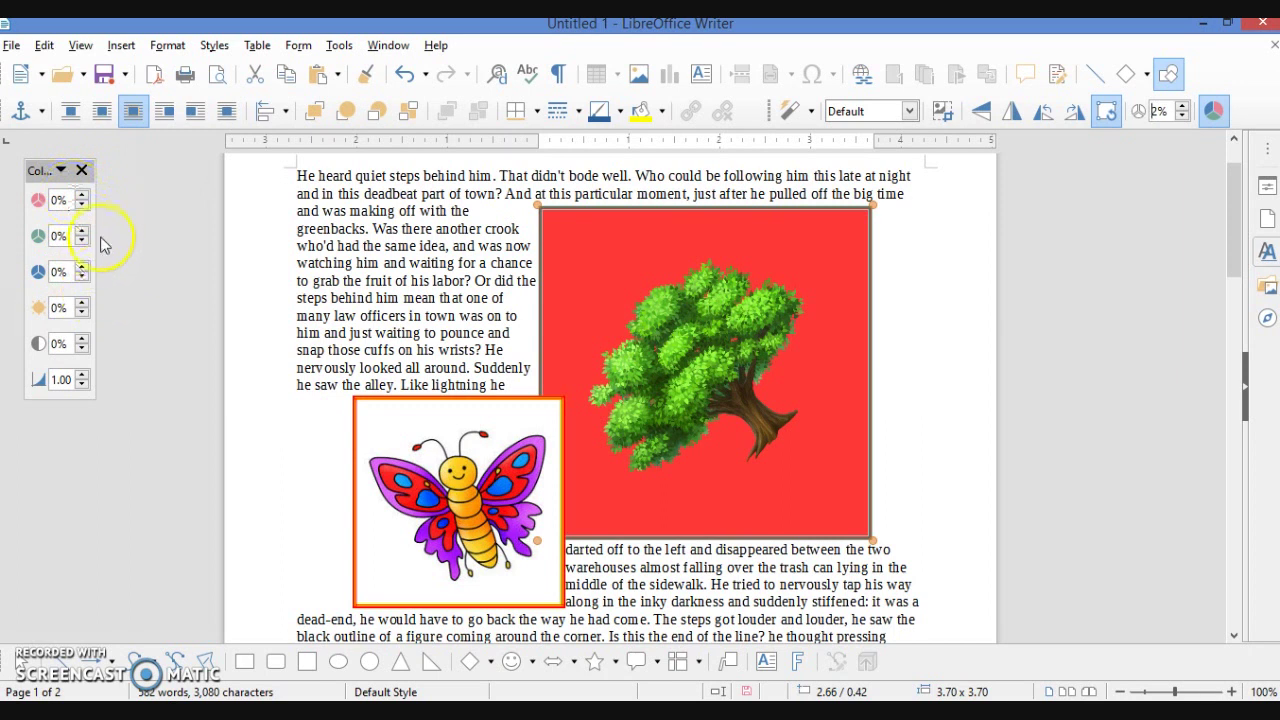
{"action": "left_click", "coordinate": [83, 172]}
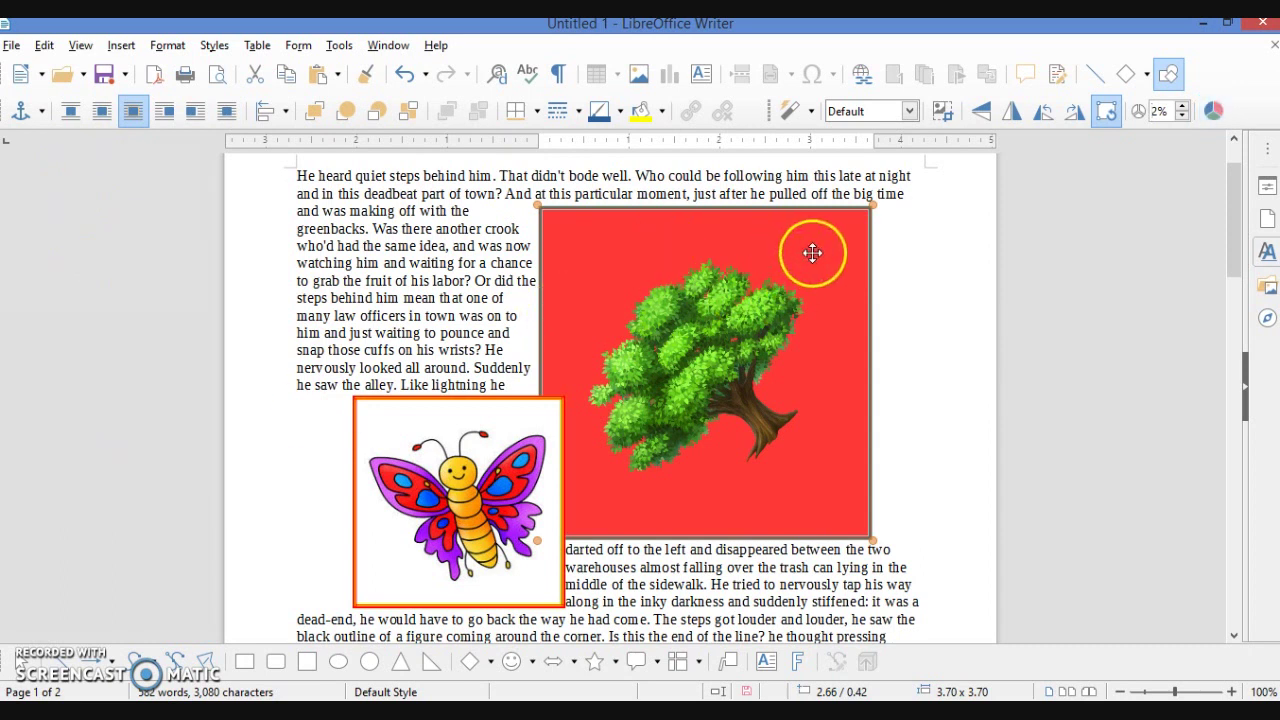
- Raise the tree image's red colour level to 14% and rotate the image slightly clockwise
{"action": "left_click", "coordinate": [1215, 111]}
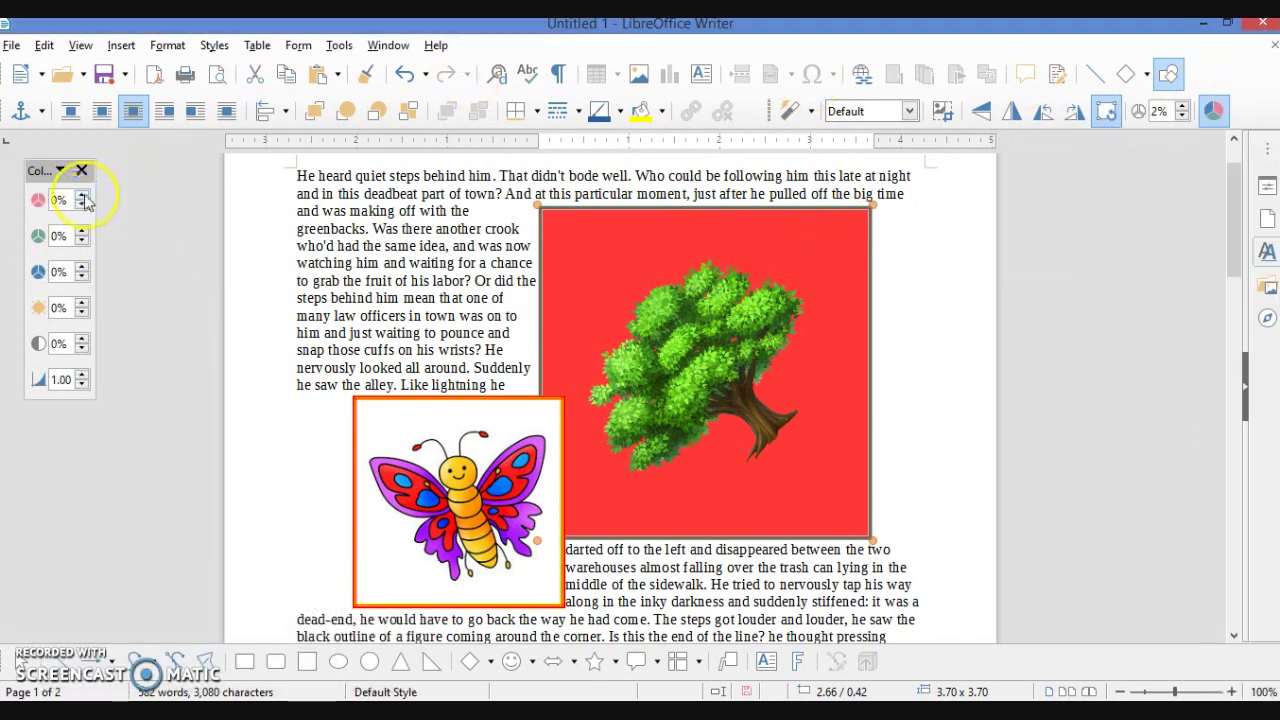
{"action": "left_click", "coordinate": [84, 196]}
{"action": "left_click", "coordinate": [84, 196]}
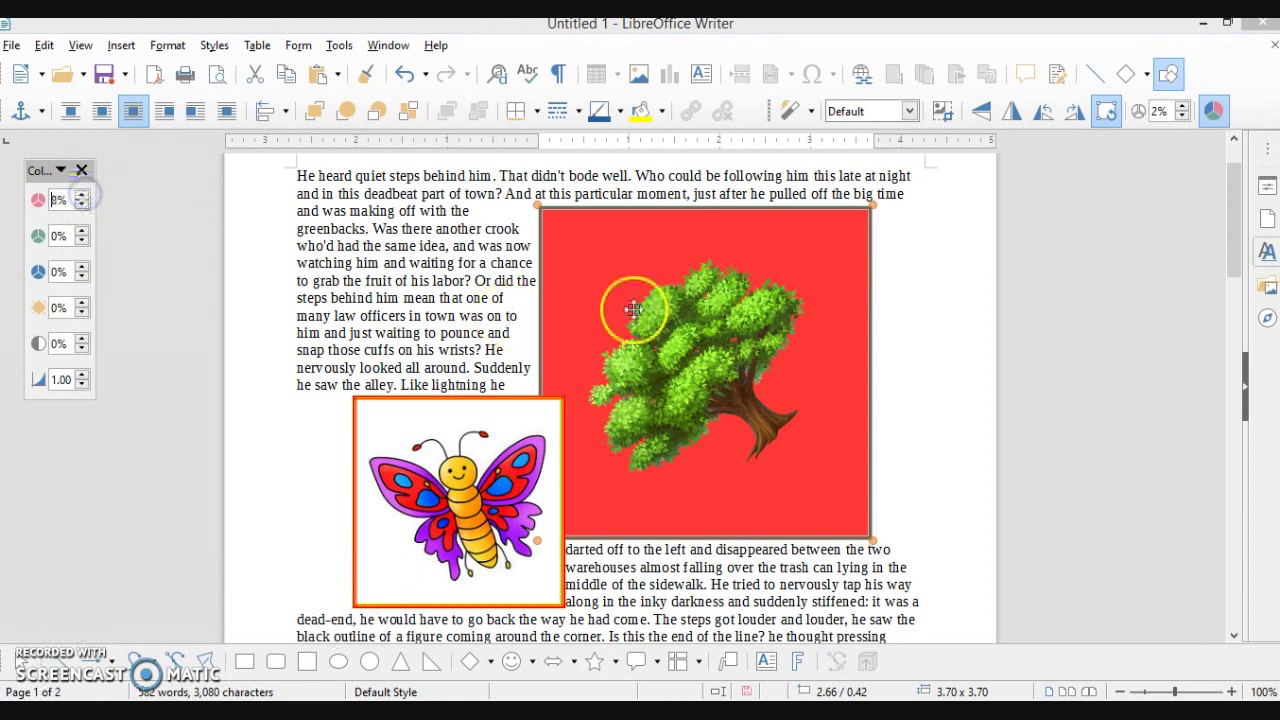
{"action": "left_click", "coordinate": [675, 325]}
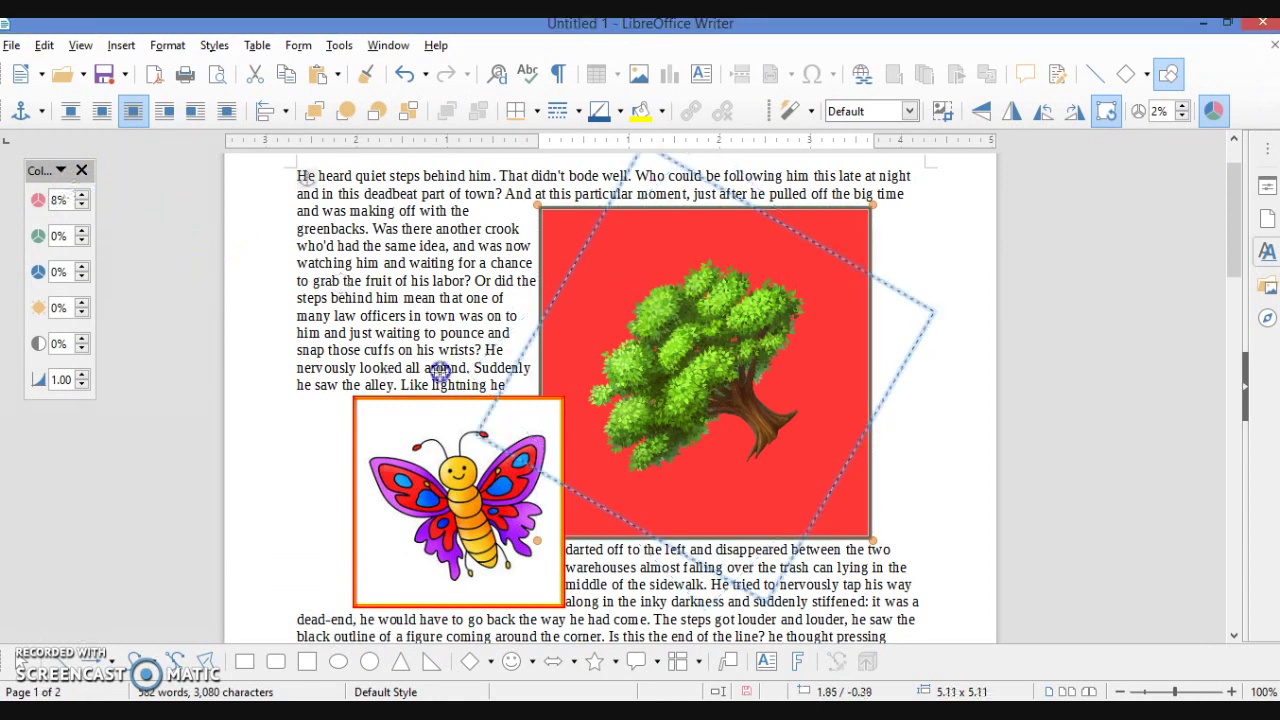
{"action": "left_click", "coordinate": [84, 198]}
{"action": "left_click", "coordinate": [84, 197]}
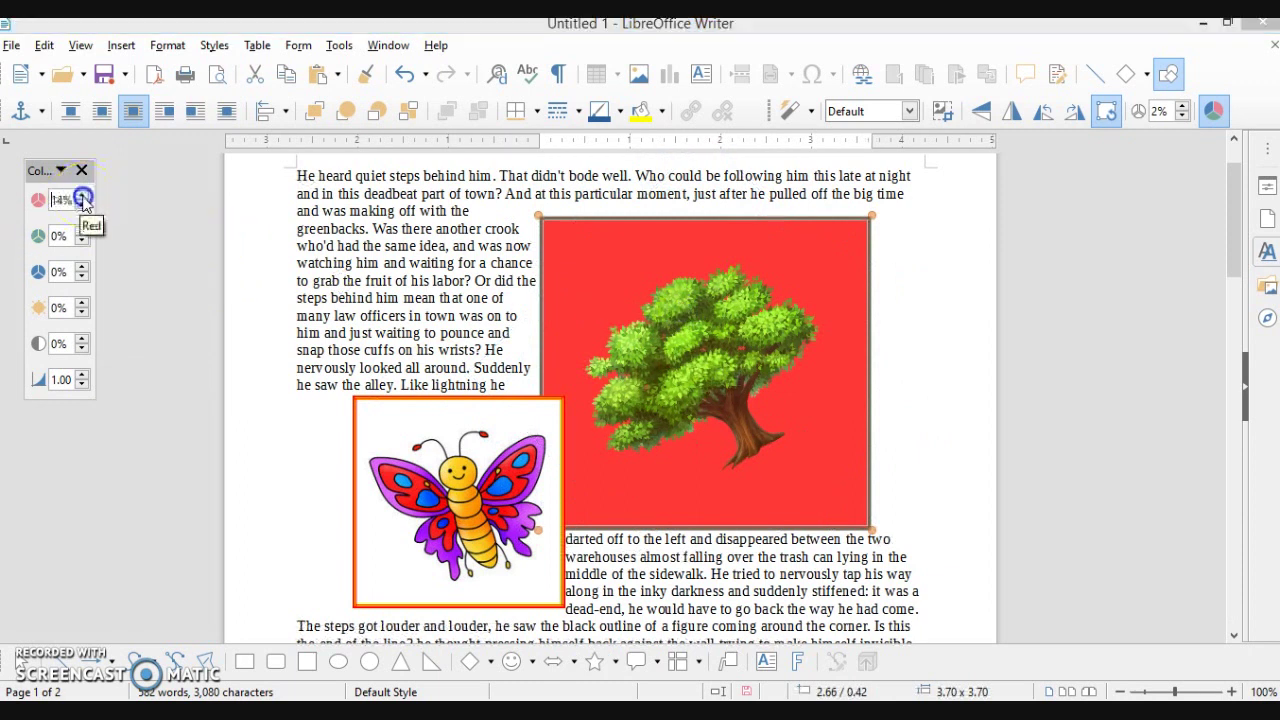
{"action": "left_click", "coordinate": [640, 288]}
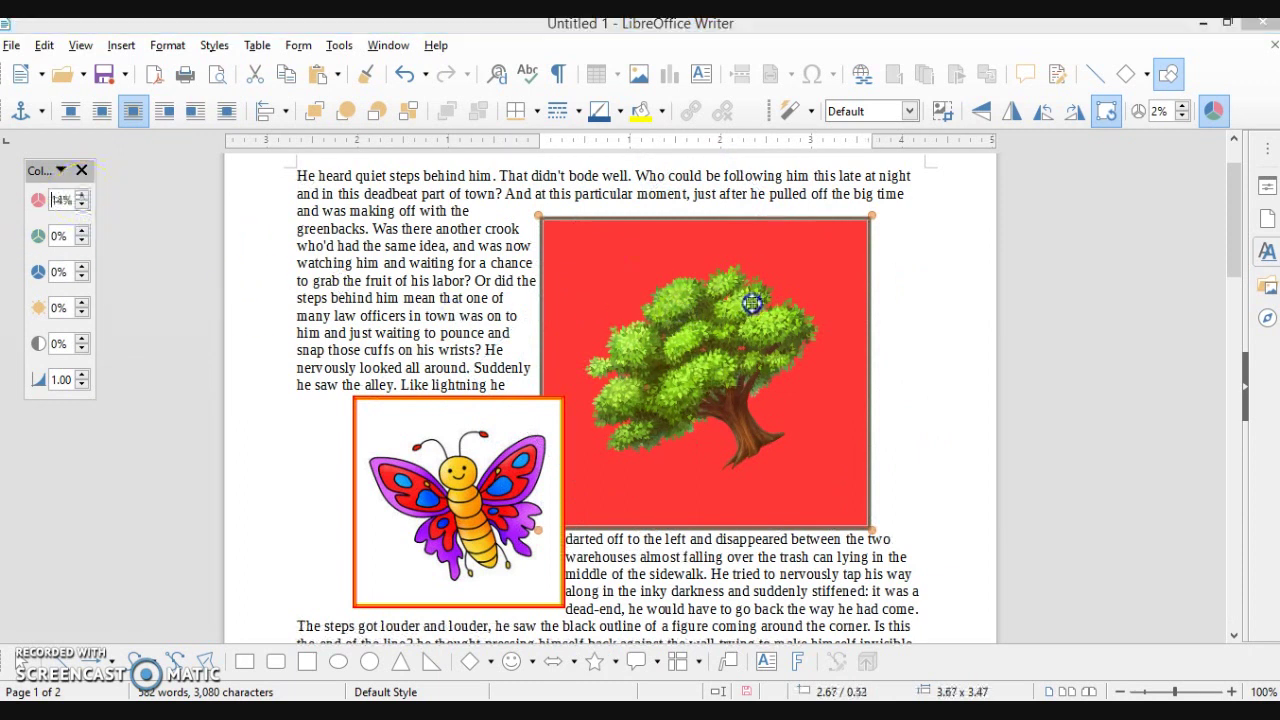